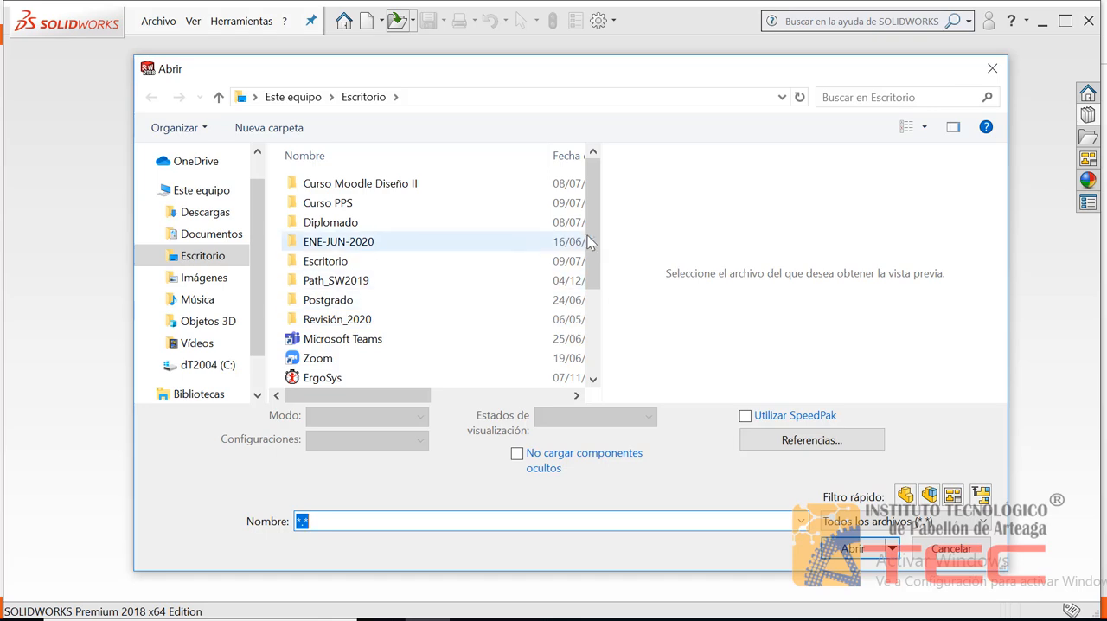
Open the part file Practica_9 from the Escritorio folder
scroll(346, 251, "down", 3)
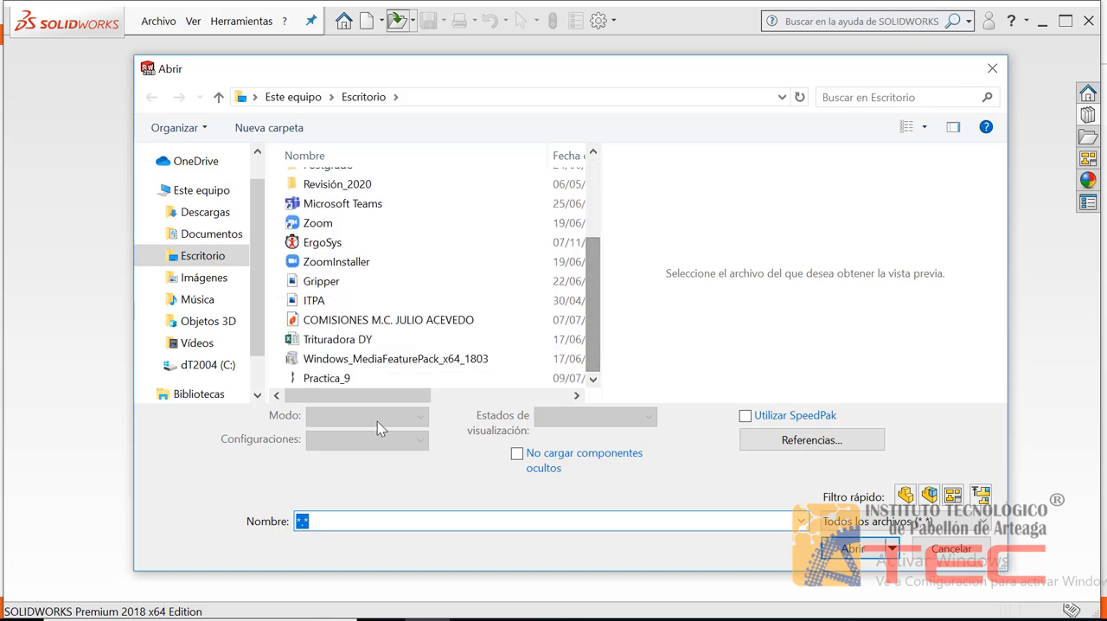
left_click(320, 381)
left_click(829, 543)
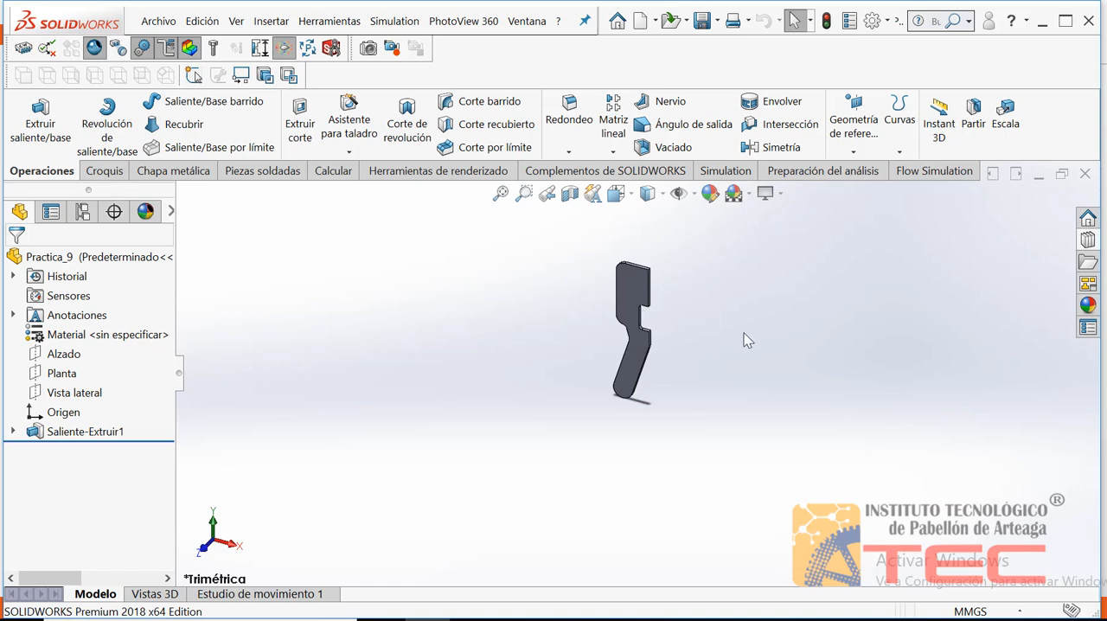
View the plate's large flat face head-on and zoom out until the whole part is in view
key("ctrl+7")
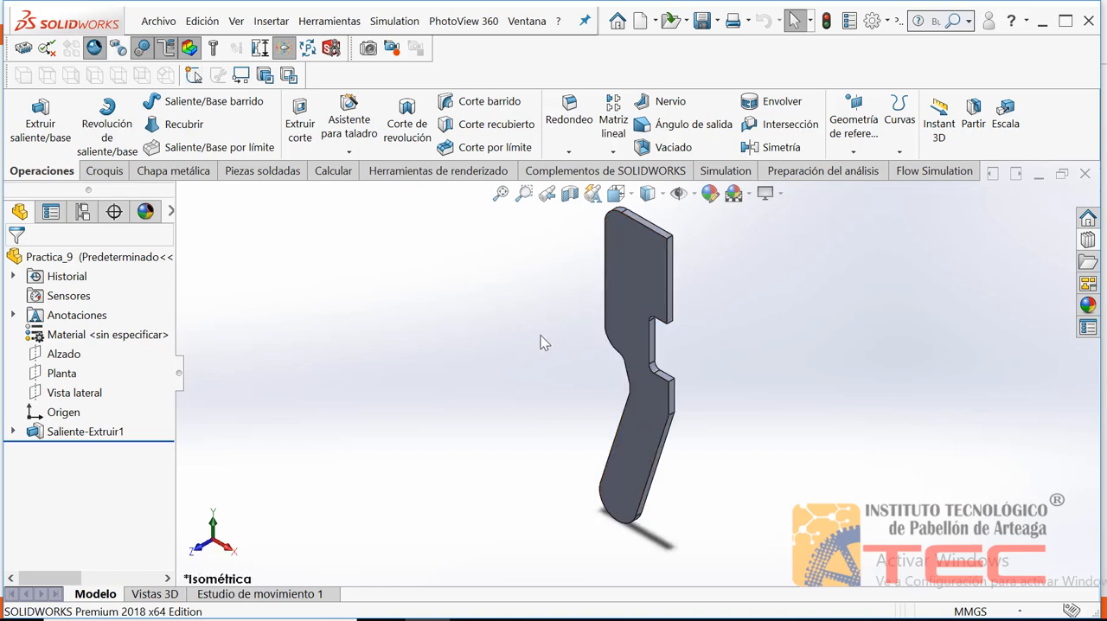
left_click(637, 261)
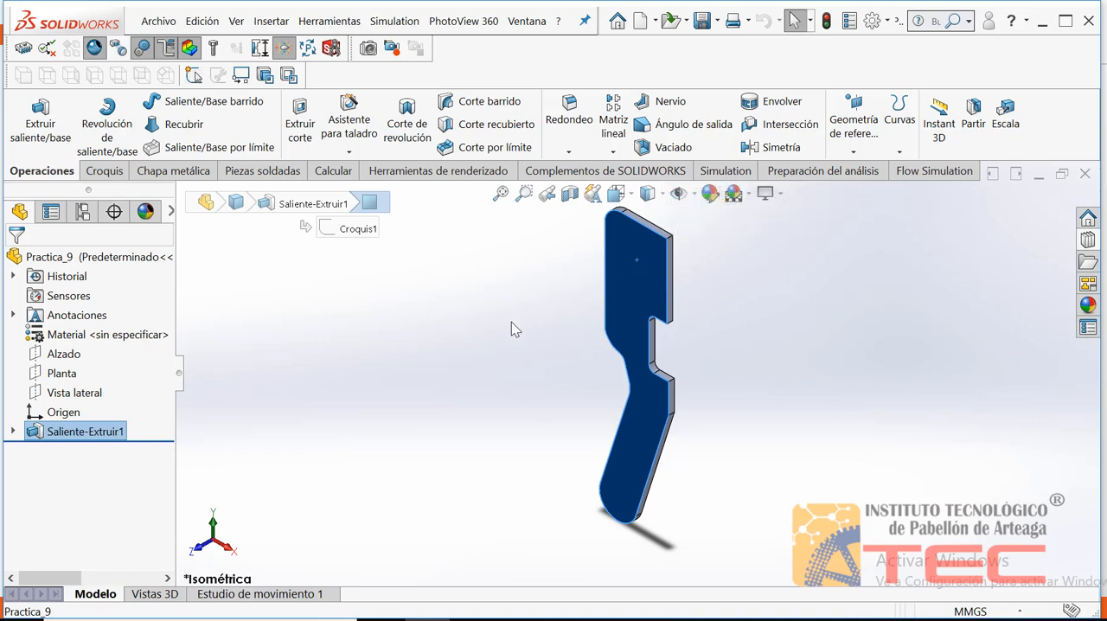
key("ctrl+8")
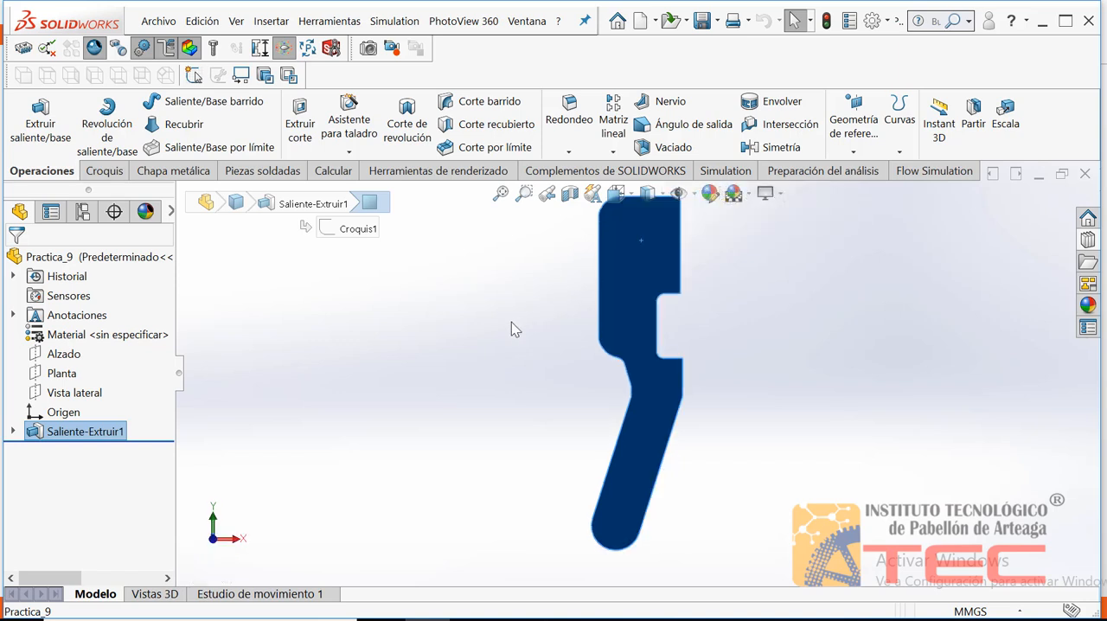
left_click(542, 281)
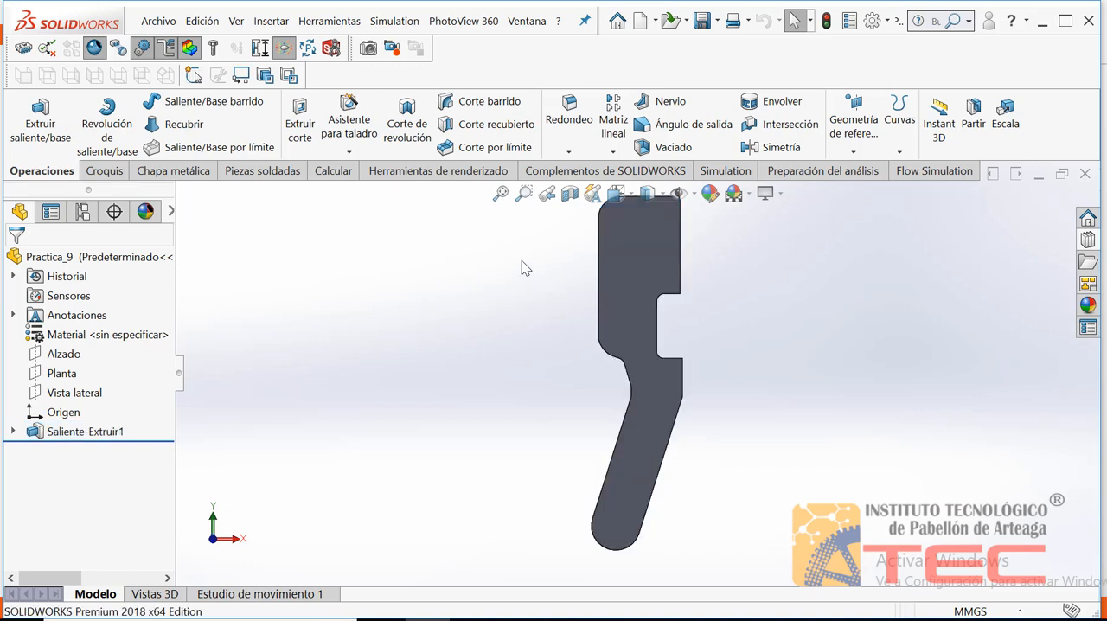
right_click(522, 261)
left_click(501, 303)
right_click(482, 279)
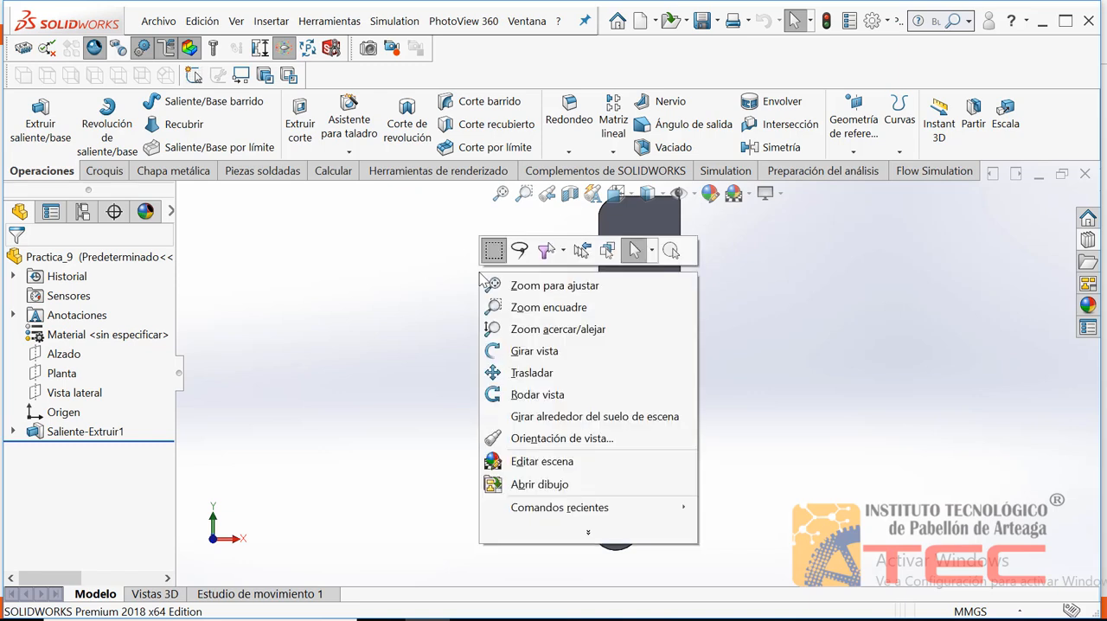
left_click(501, 329)
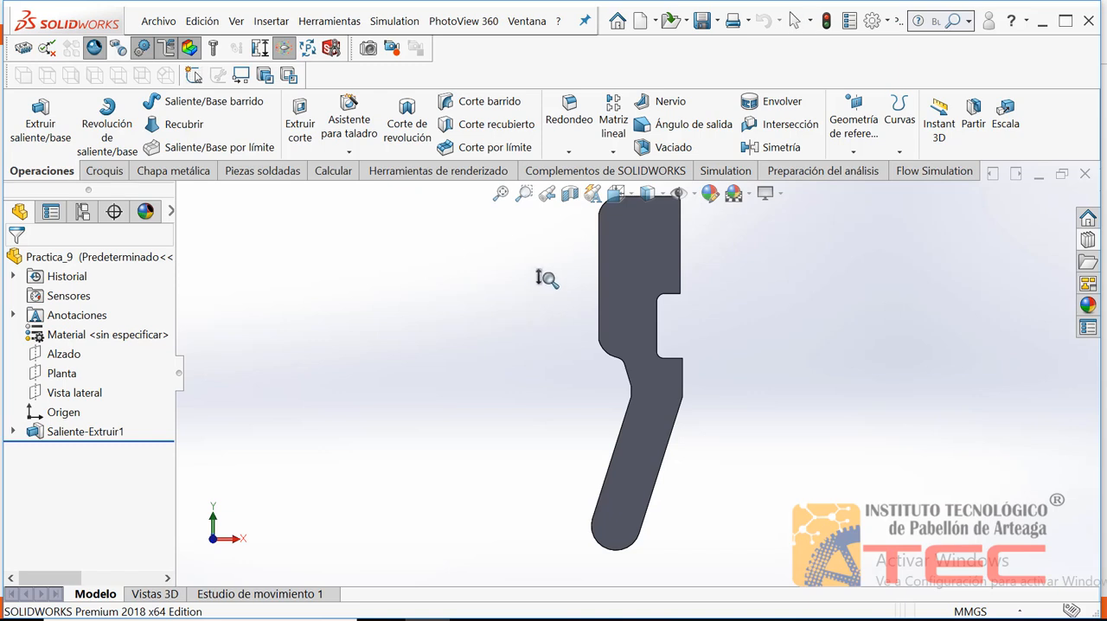
left_click_drag(540, 277, 548, 301)
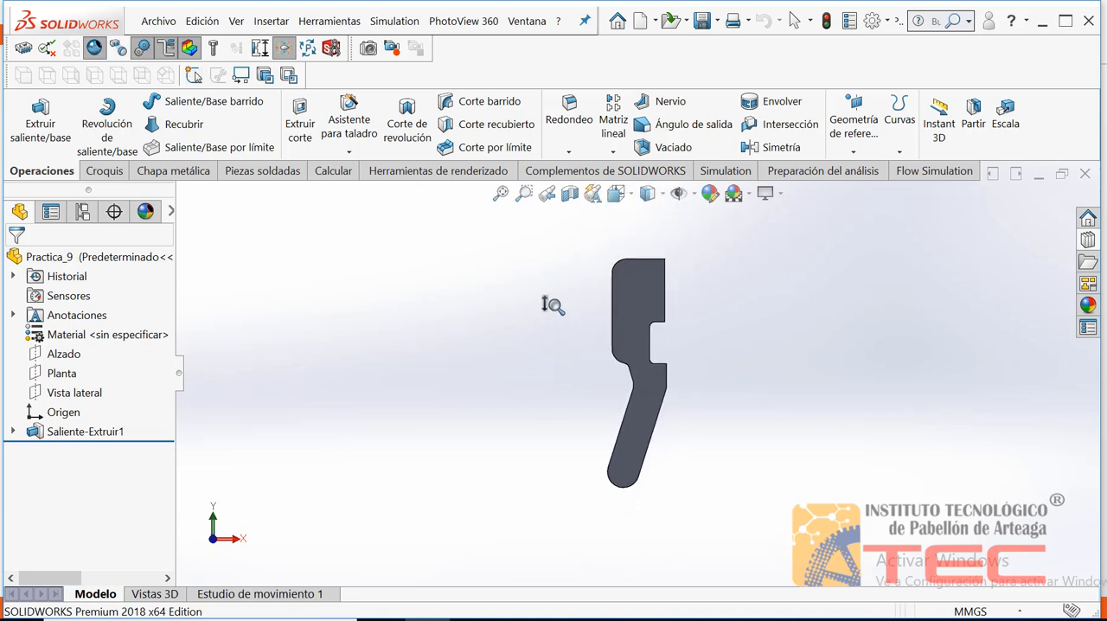
key("Escape")
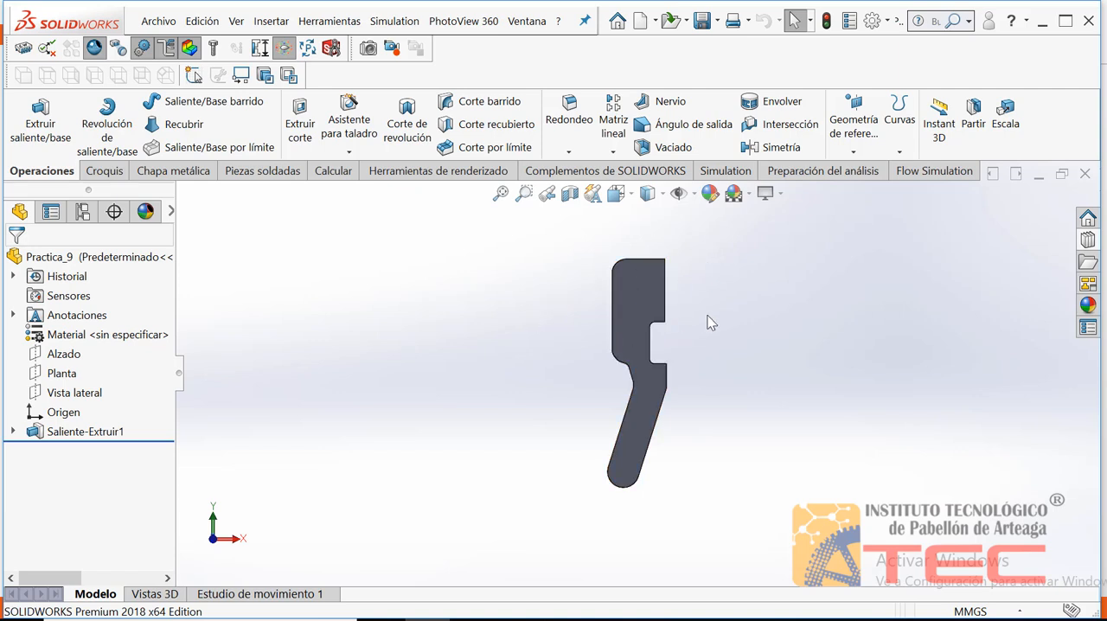
Sketch a corner rectangle about 3.6 mm wide and 19 mm high on the plate's face, along the straight edge above the notch
left_click(641, 296)
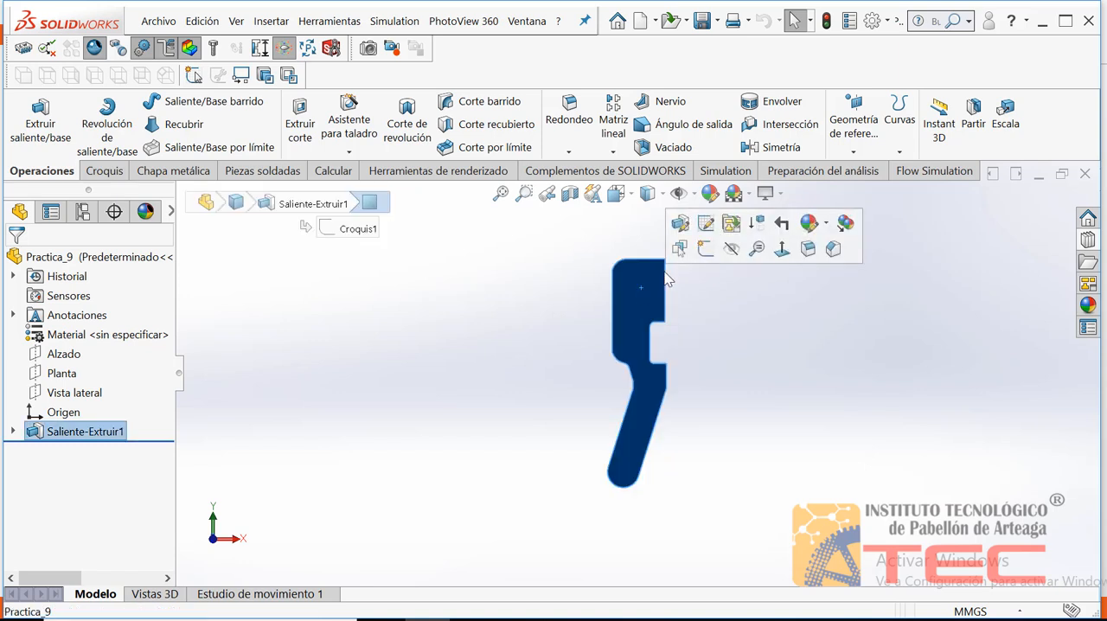
left_click(706, 249)
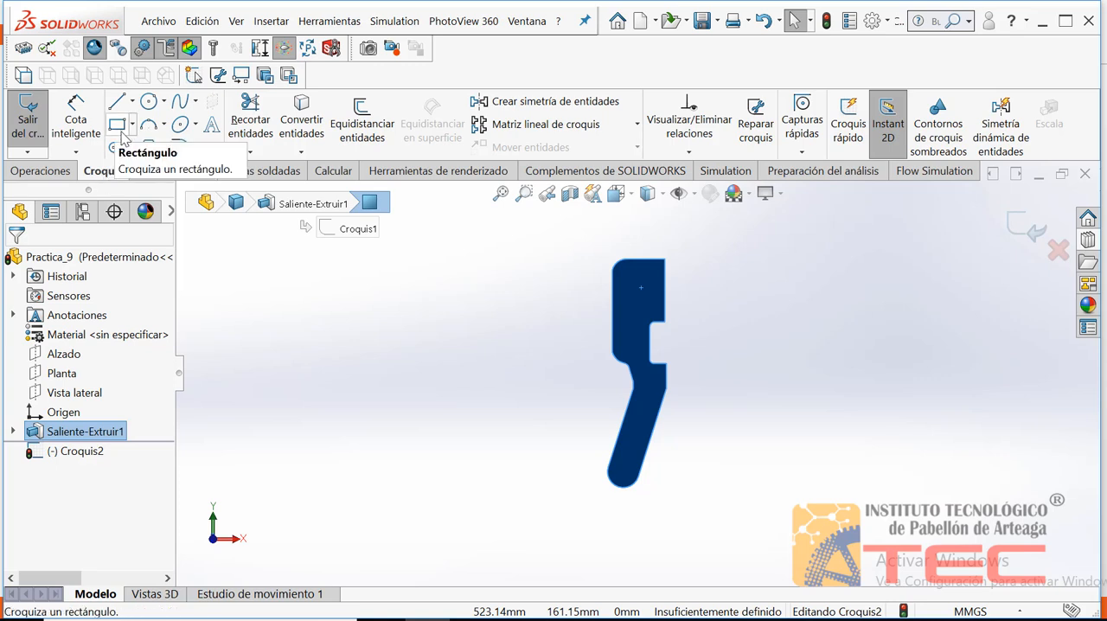
left_click(122, 130)
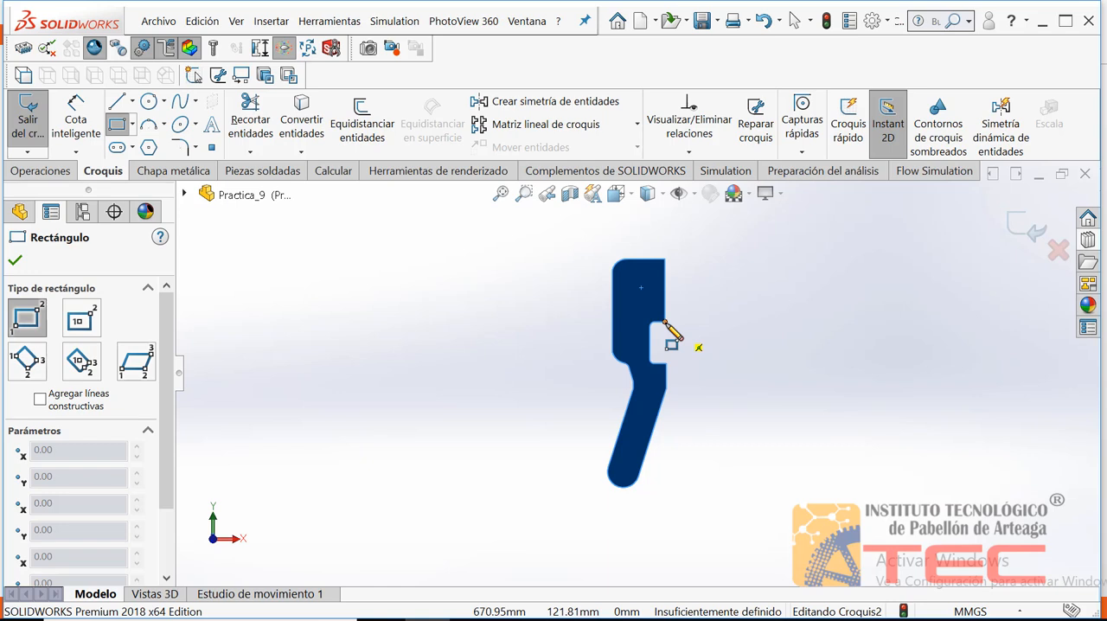
left_click(664, 322)
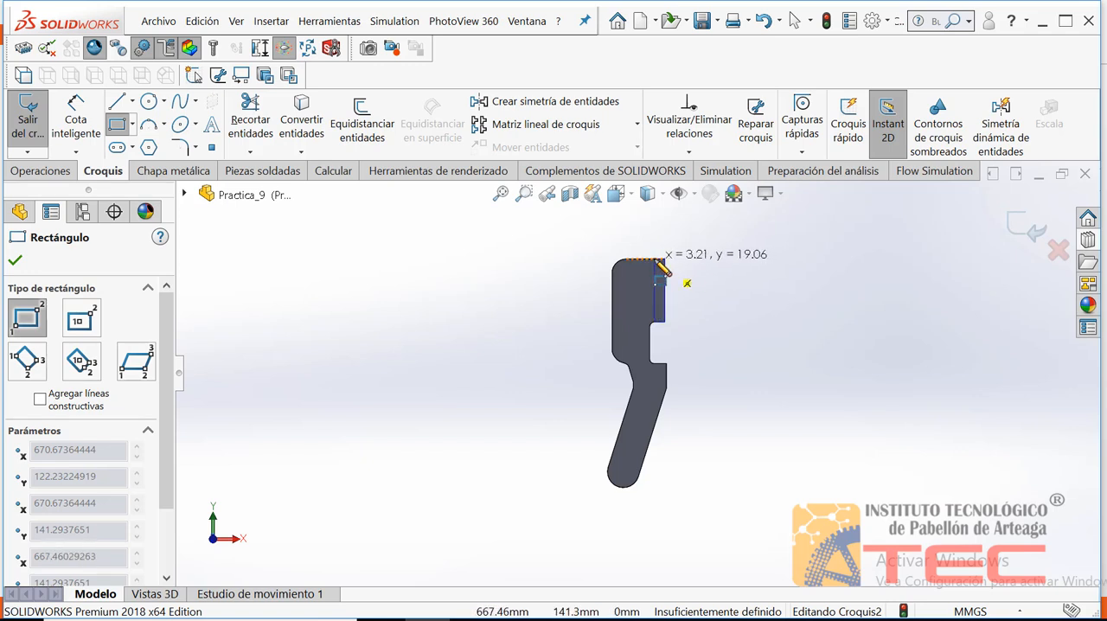
left_click(653, 259)
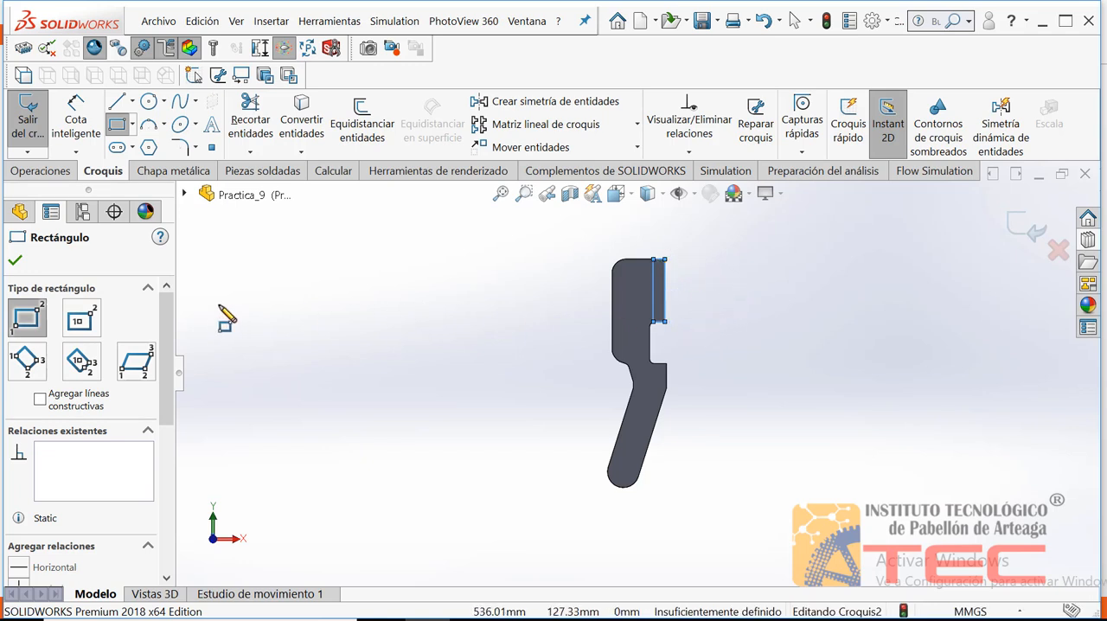
left_click(15, 260)
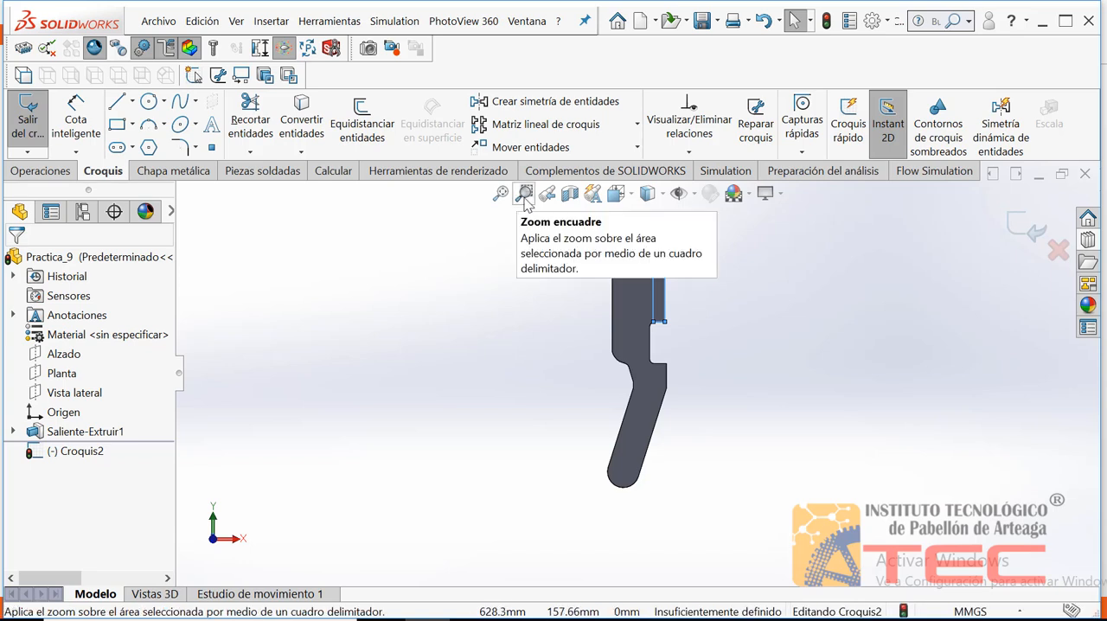
Dimension the rectangle's lower horizontal side and set its width to 1.5 mm
left_click(524, 198)
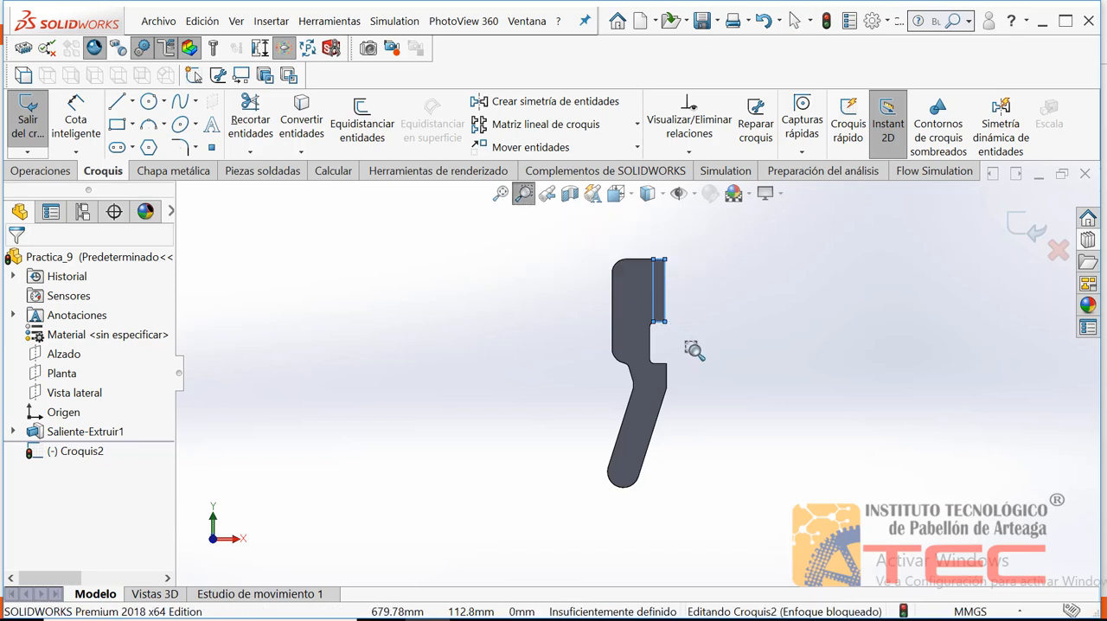
left_click_drag(694, 353, 635, 241)
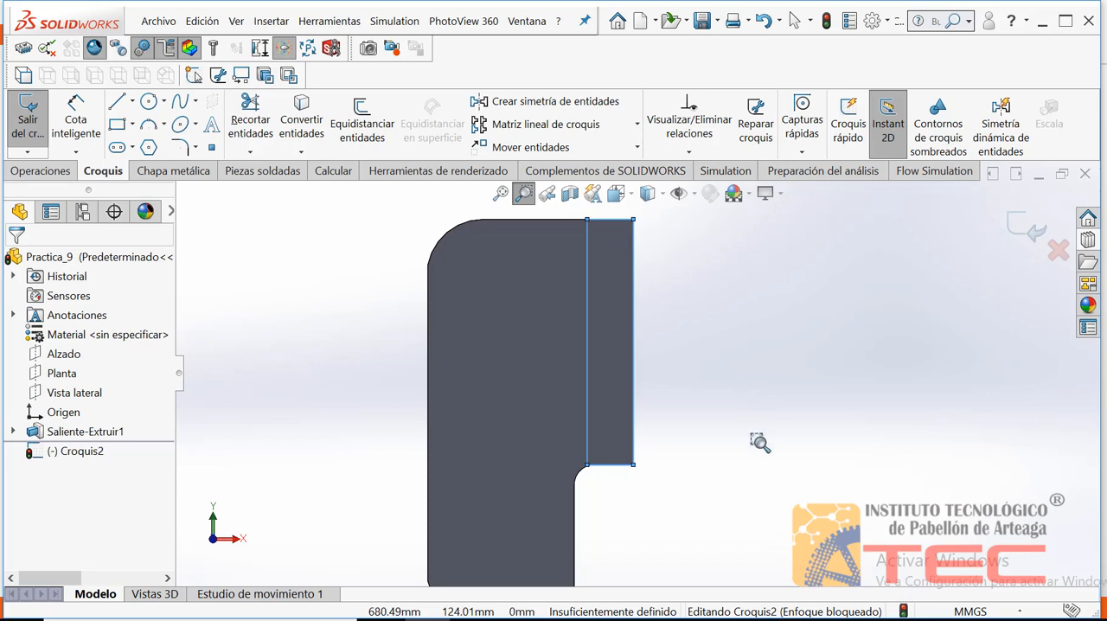
key("Escape")
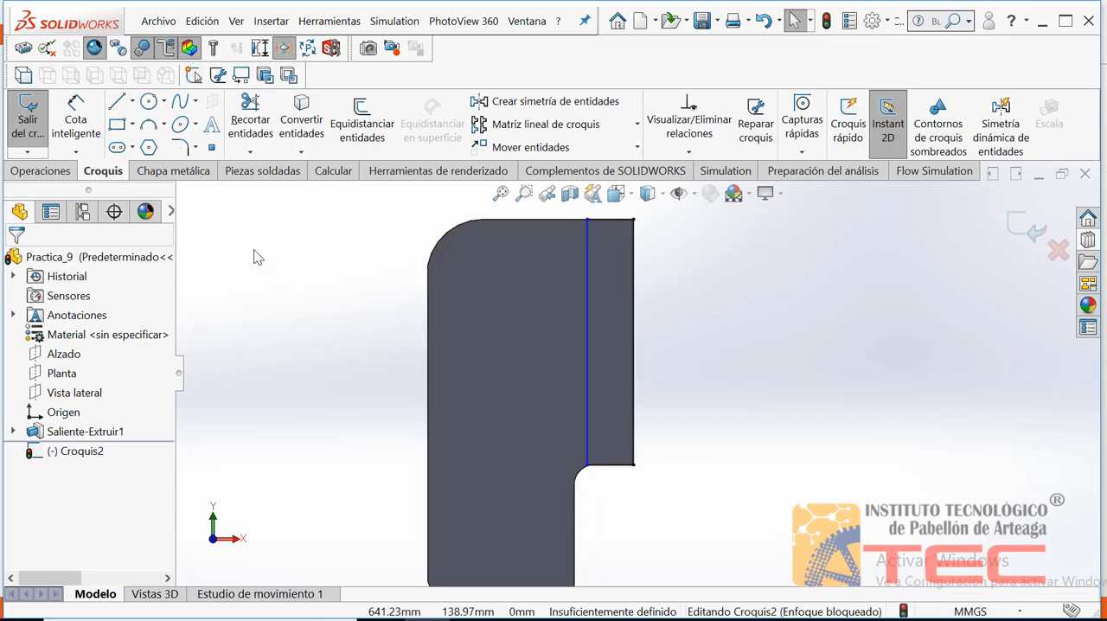
left_click(78, 124)
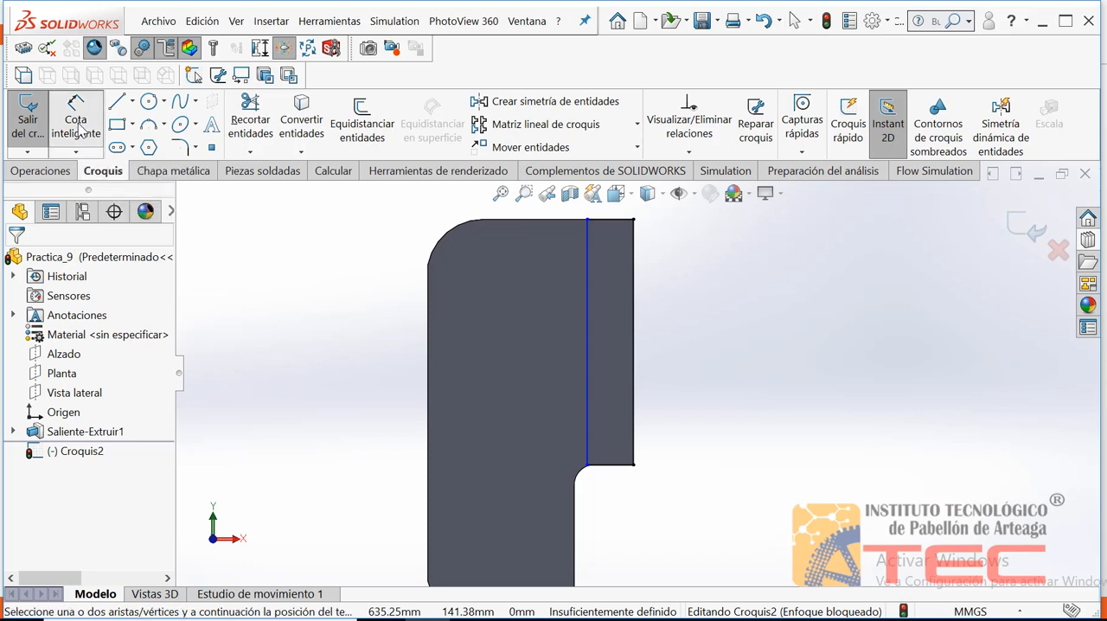
left_click(621, 467)
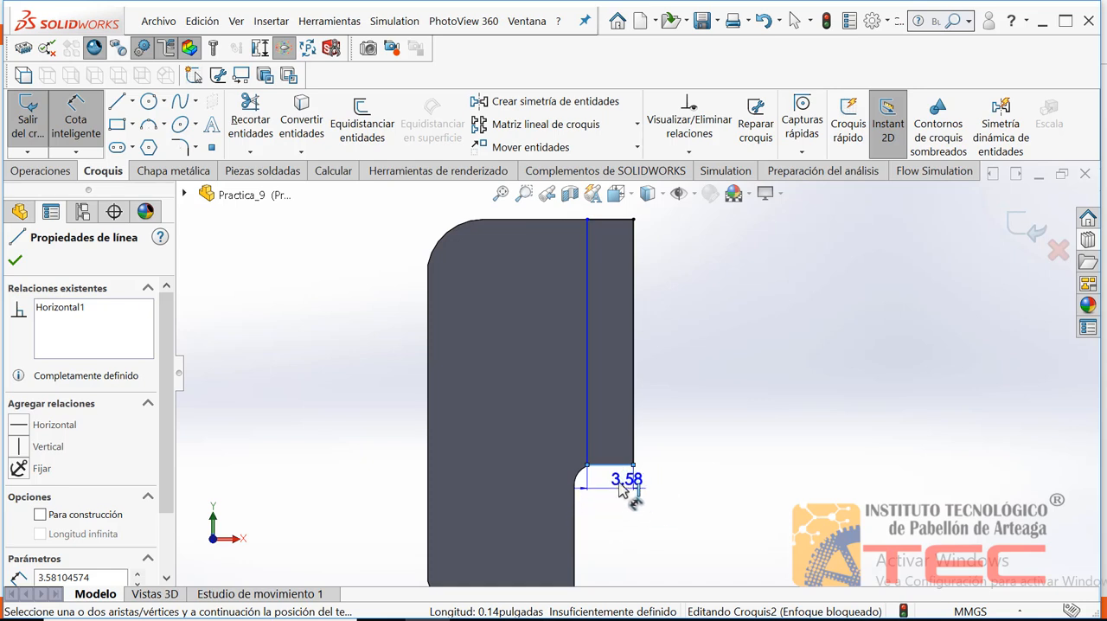
left_click(689, 498)
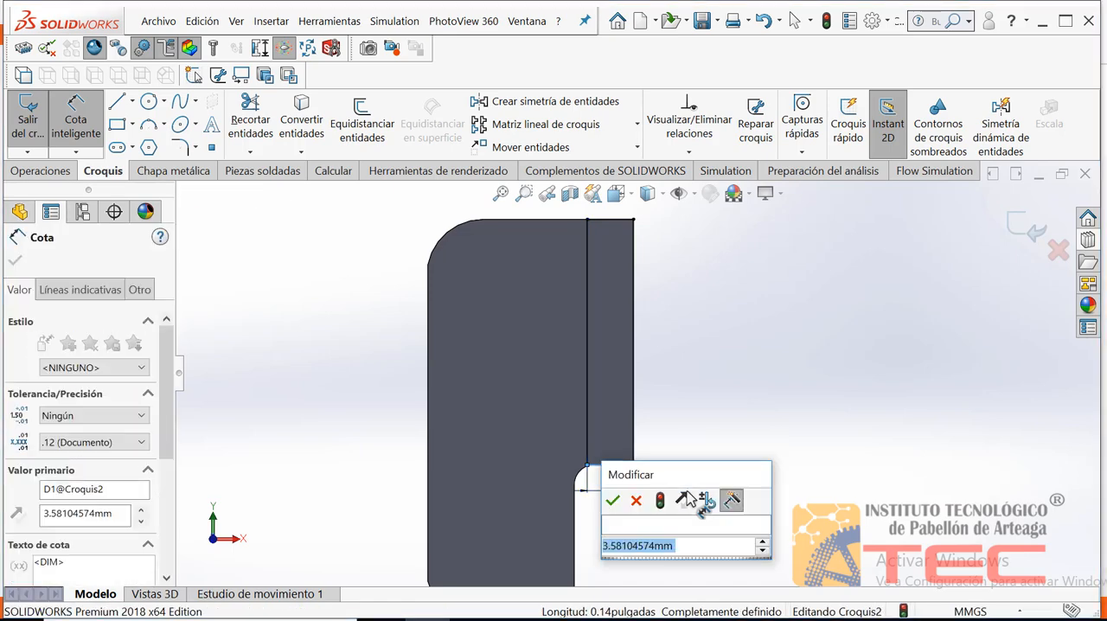
type("1.")
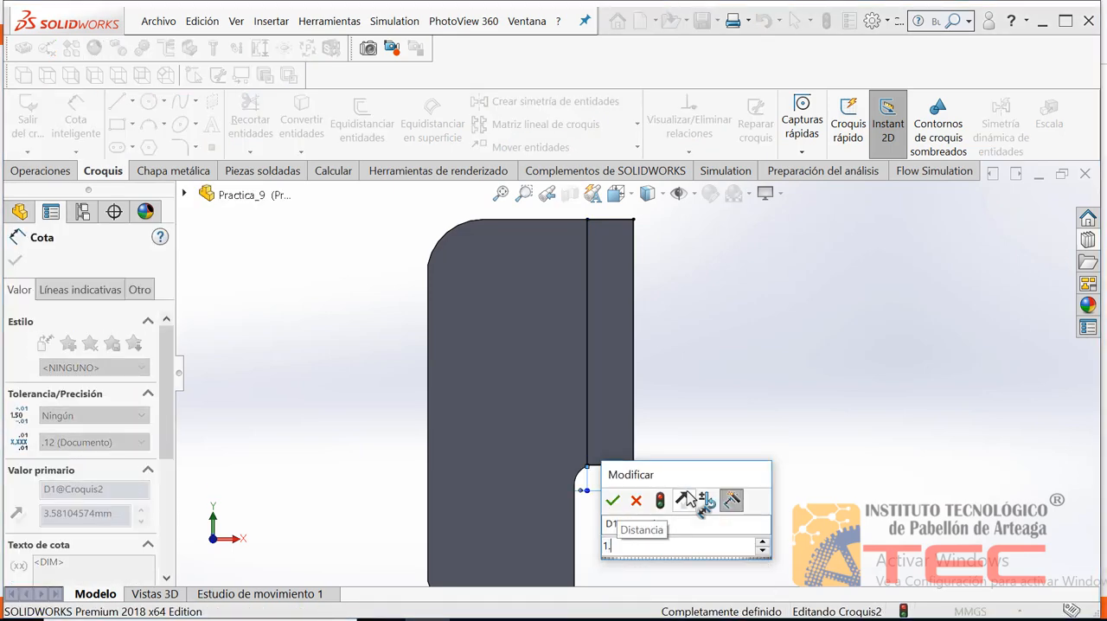
type("5mm")
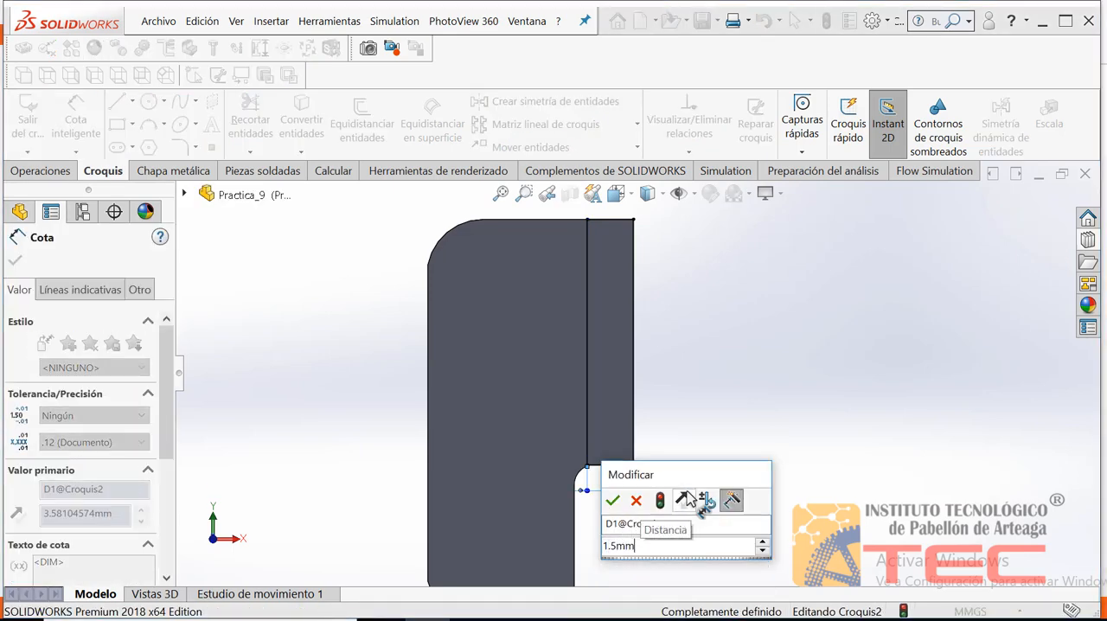
left_click(613, 503)
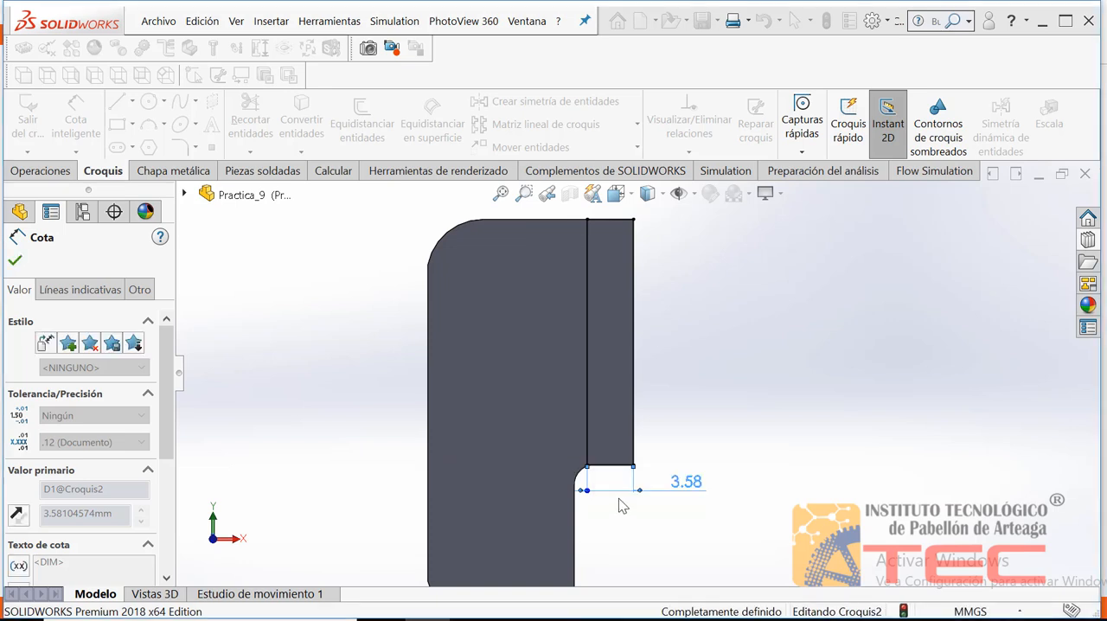
left_click(734, 443)
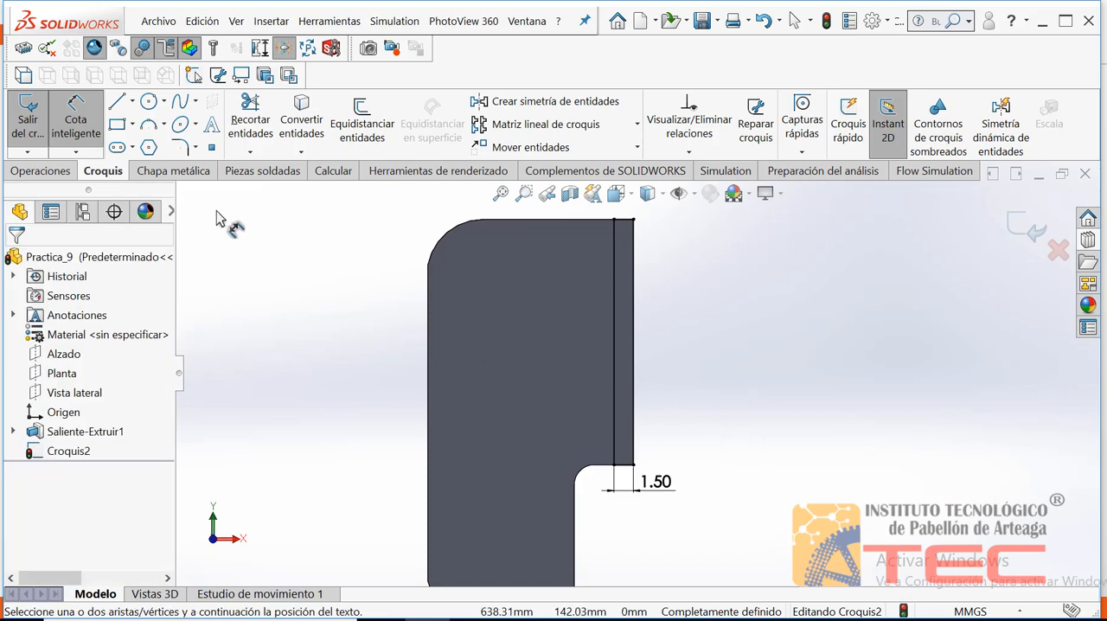
left_click(78, 124)
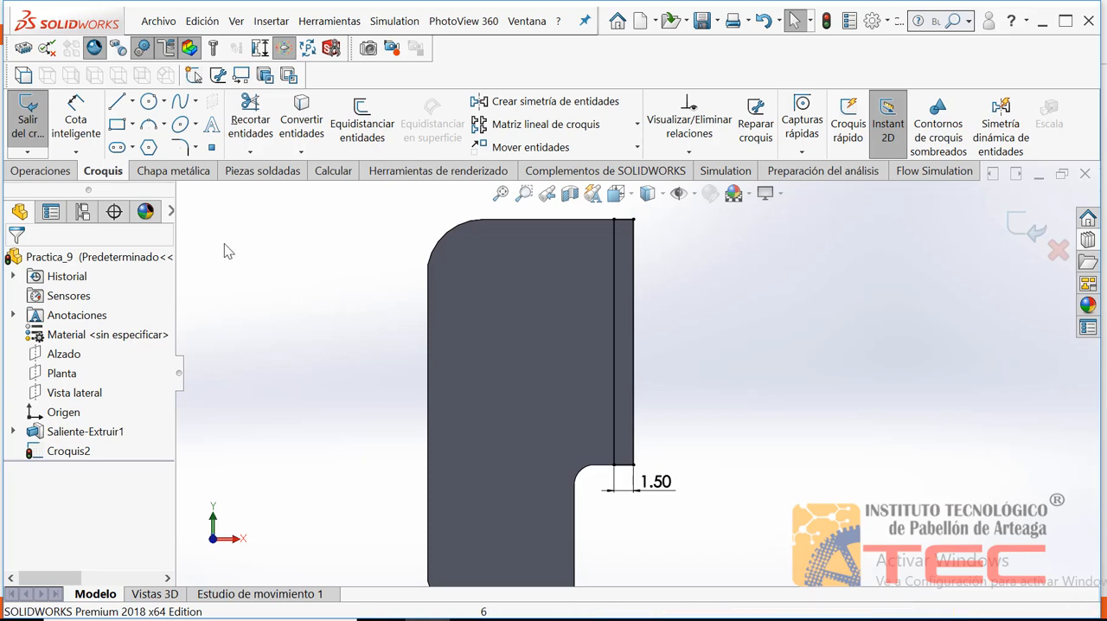
Extrude the 1.5 mm wide rectangle 5.5 mm outward from the plate's flat face, with its result merged into the plate
left_click(41, 171)
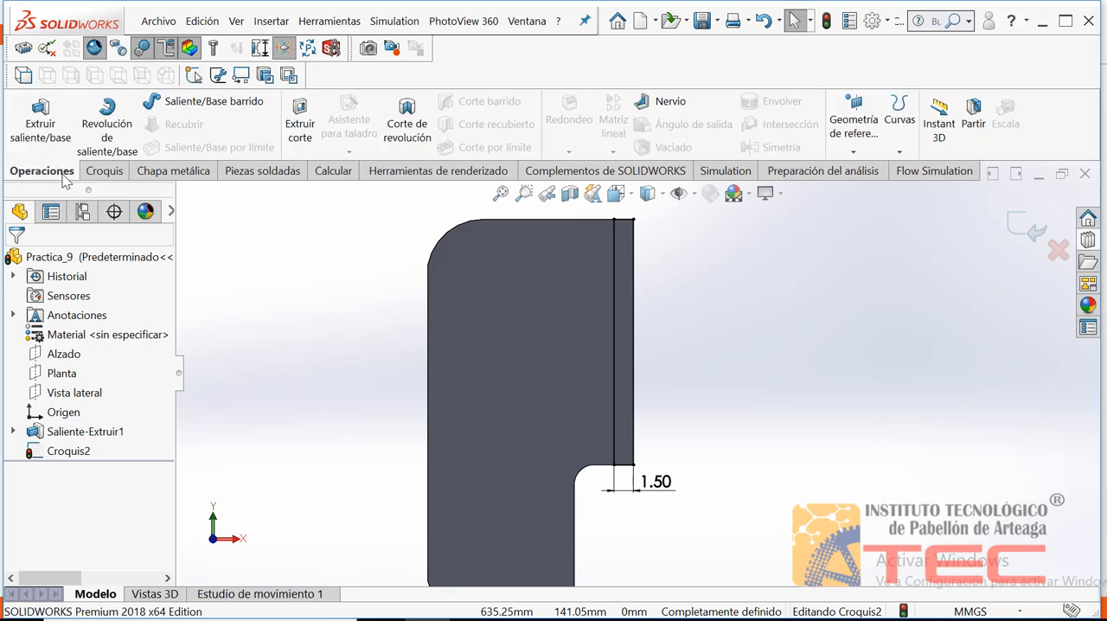
left_click(40, 124)
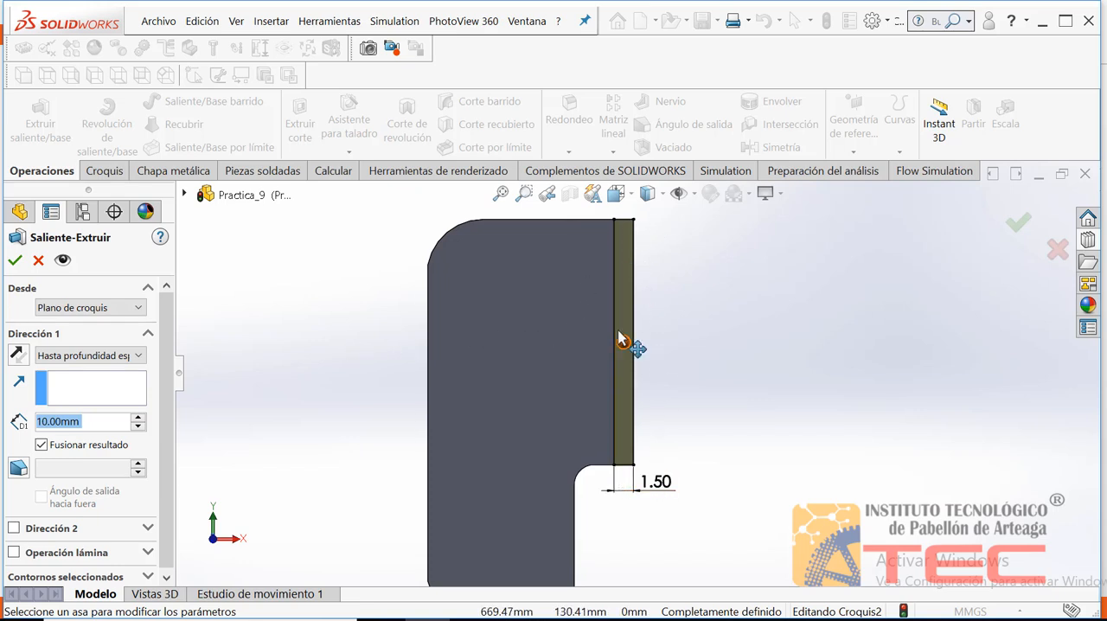
key("Right")
left_click(367, 266)
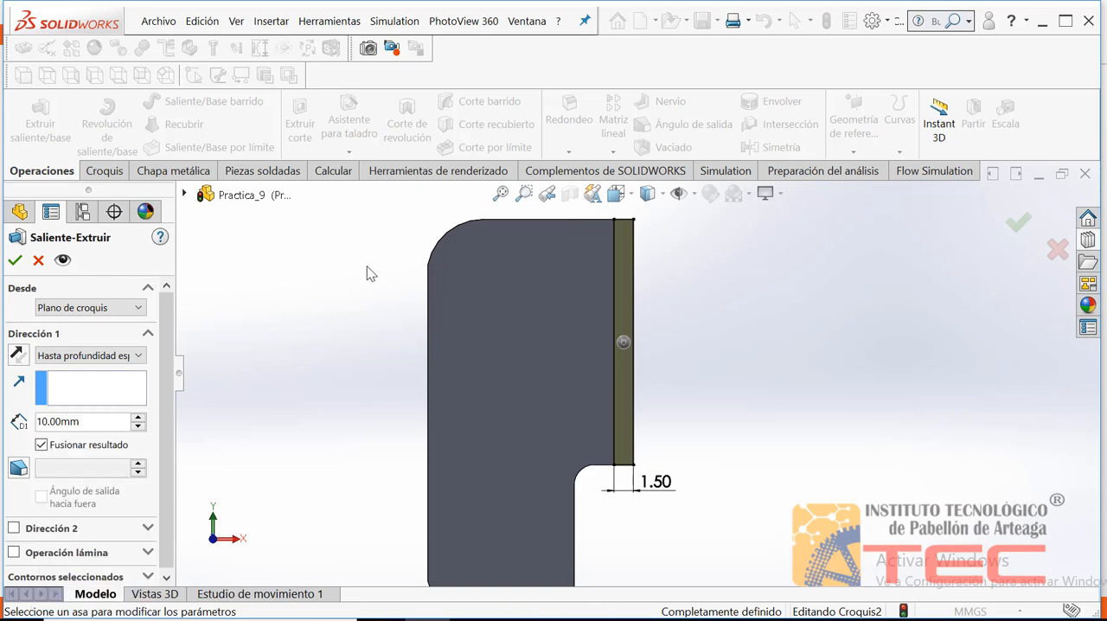
key("Left")
key("Left")
key("Left")
key("Down")
key("Down")
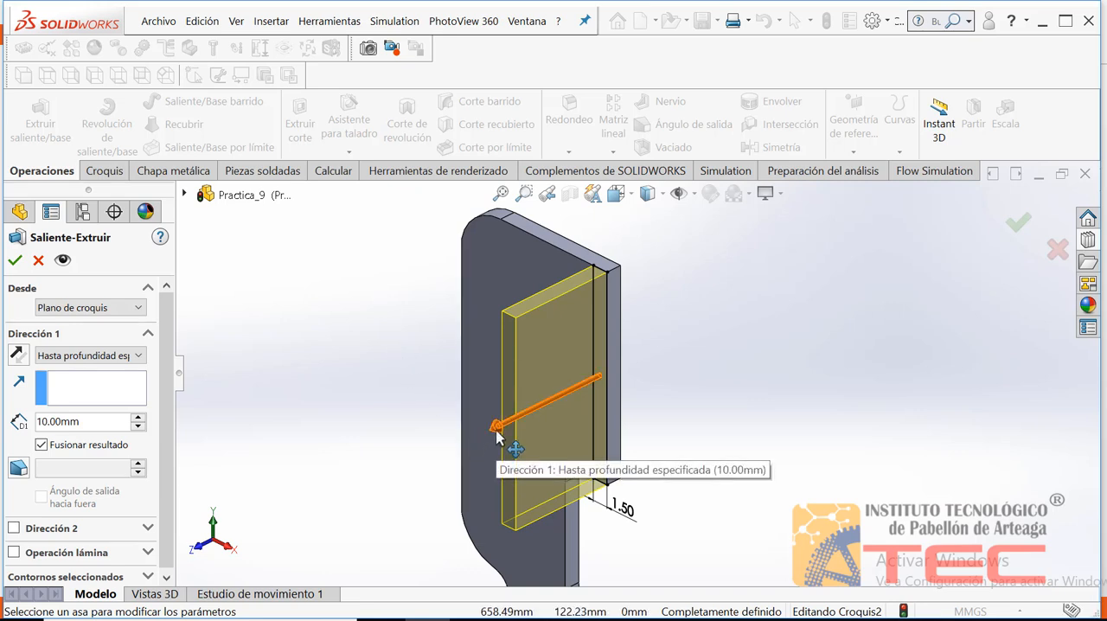
mouse_move(500, 438)
left_mouse_down()
mouse_move(405, 471)
mouse_move(543, 429)
mouse_move(406, 471)
mouse_move(506, 456)
mouse_move(495, 456)
left_mouse_up()
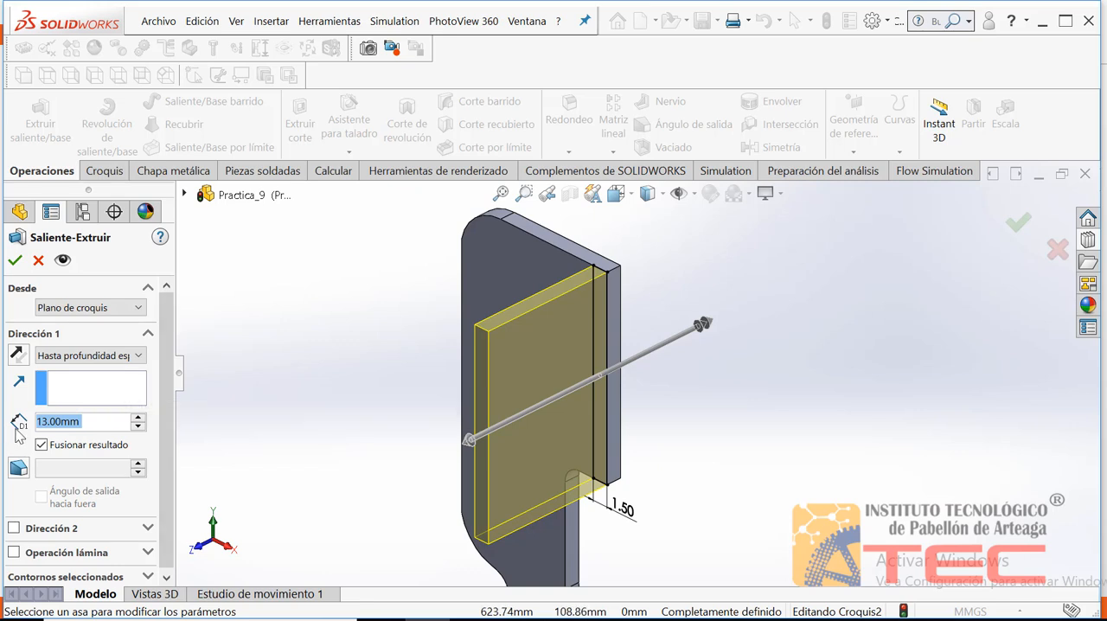
type("5")
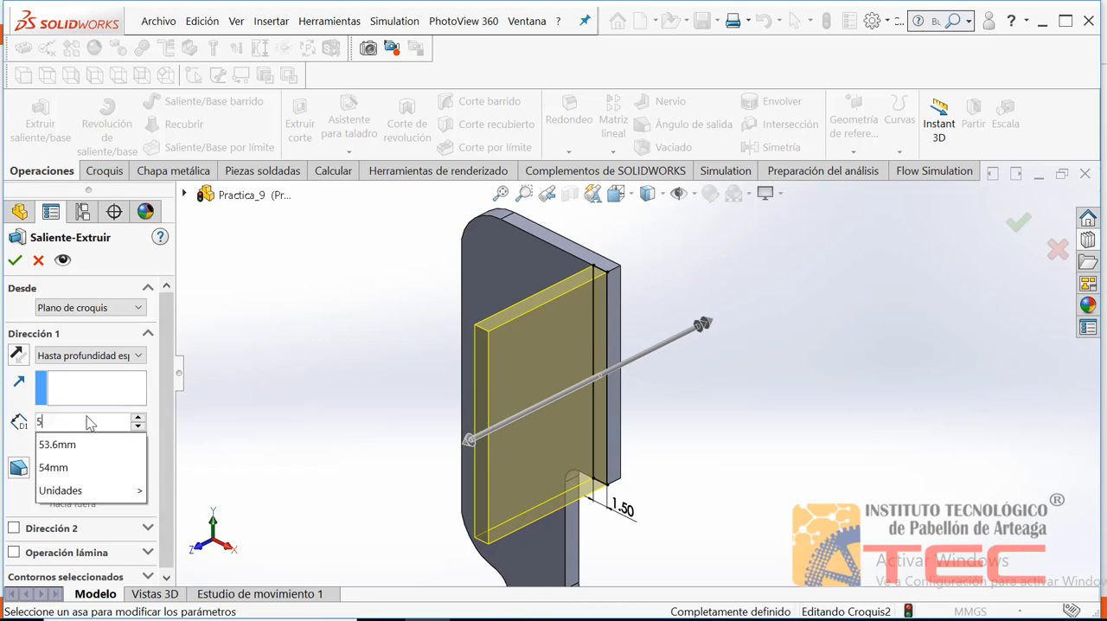
type(".5mm")
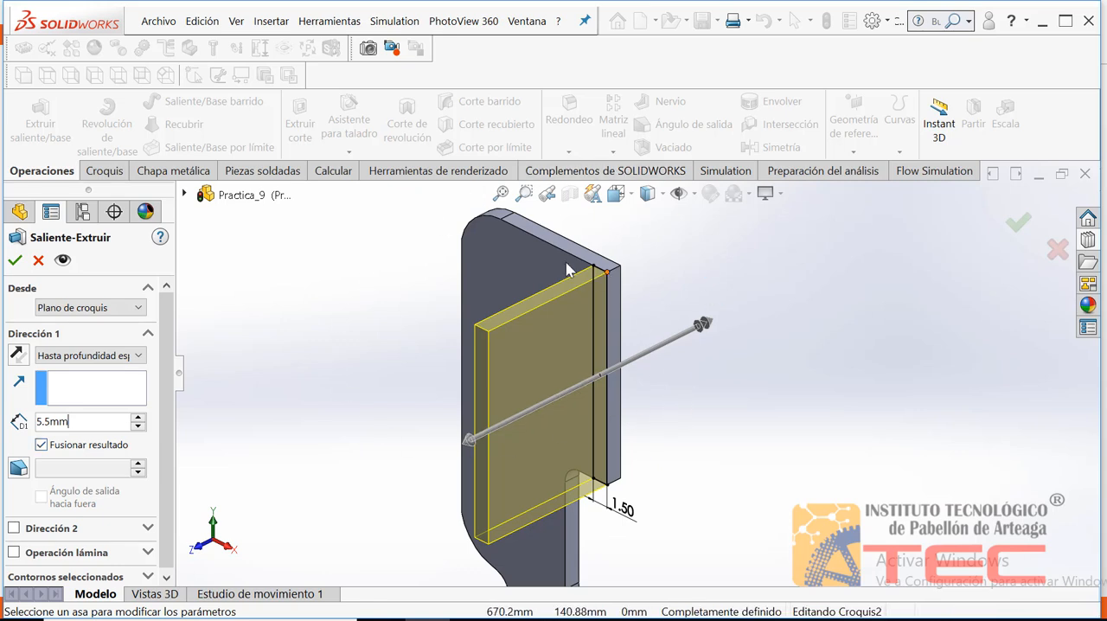
left_click(48, 447)
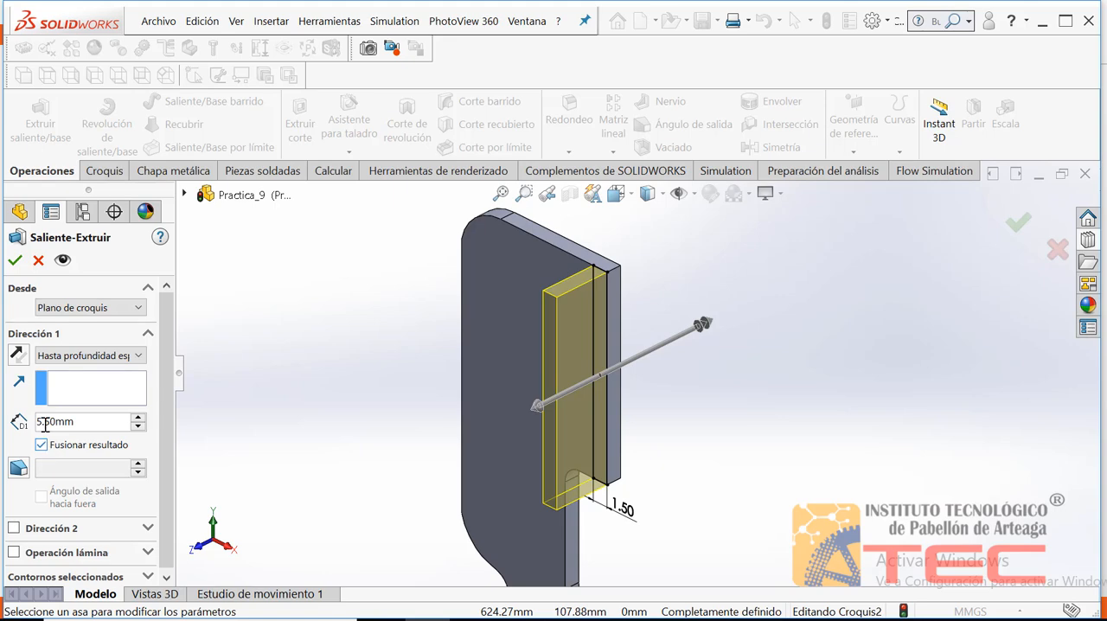
left_click(13, 262)
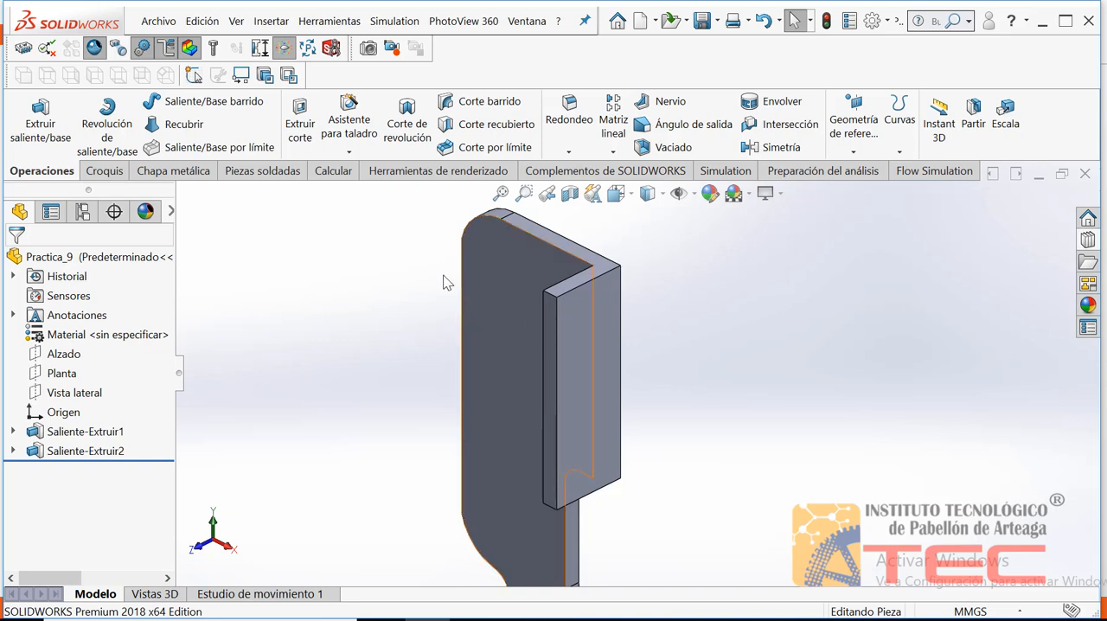
Examine the whole part from several angles, highlighting the plate extrusion and the flange extrusion in turn to compare them
left_click(500, 194)
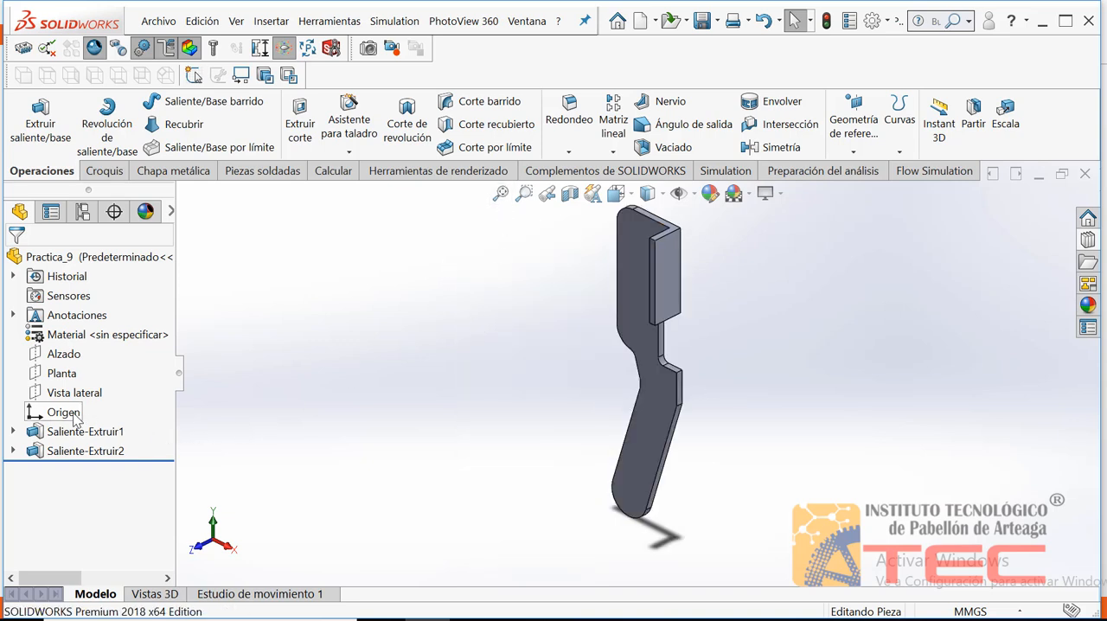
left_click(54, 439)
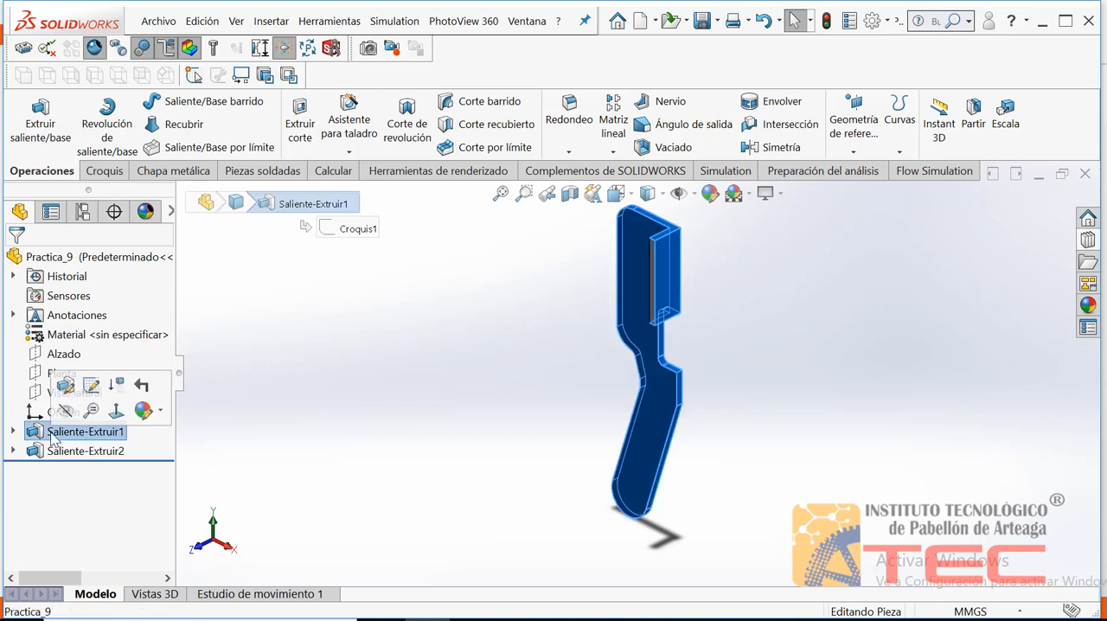
left_click(455, 359)
key("Right")
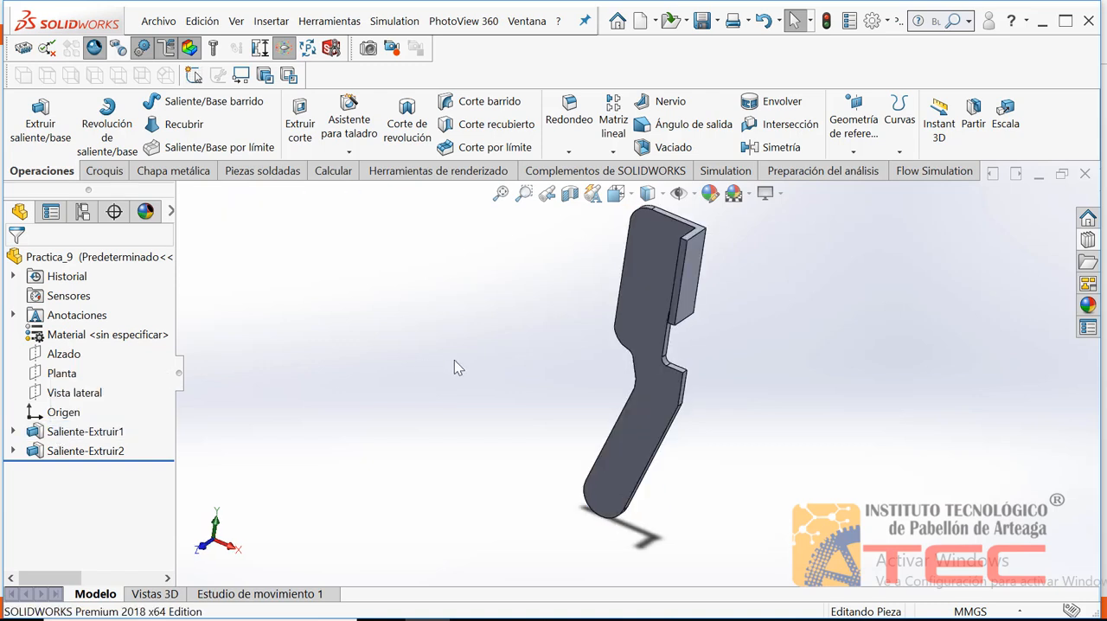
key("Down")
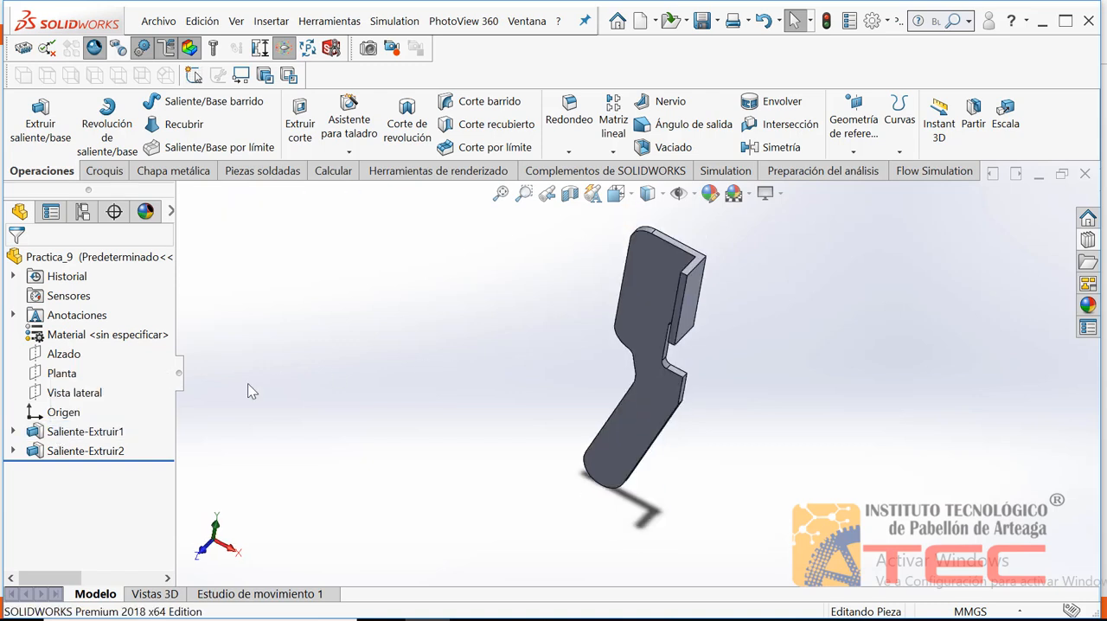
left_click(76, 437)
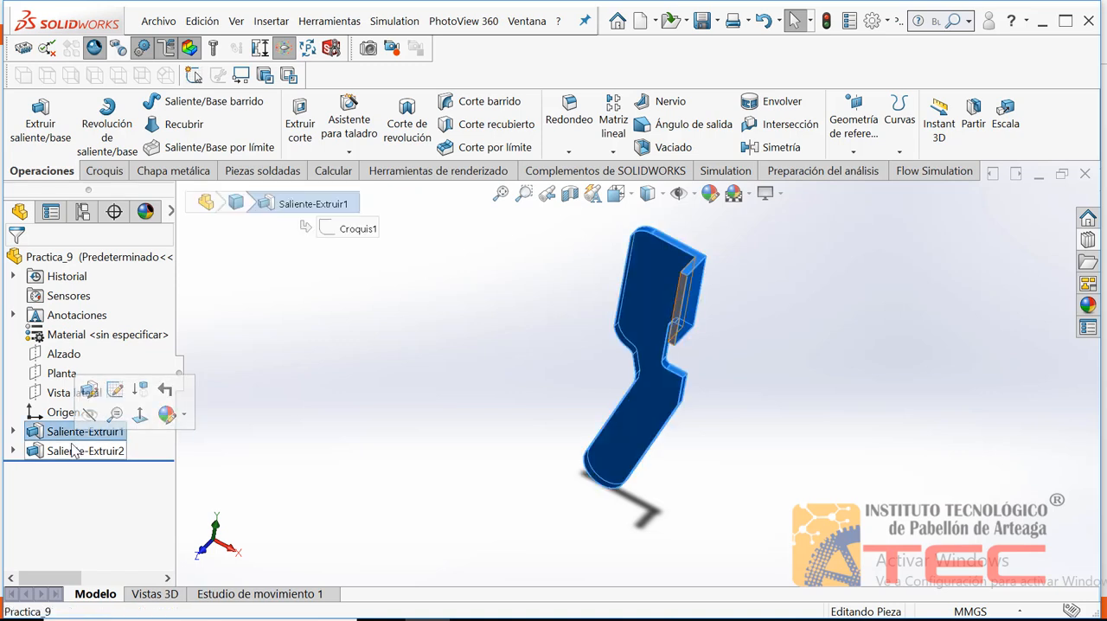
left_click(75, 451)
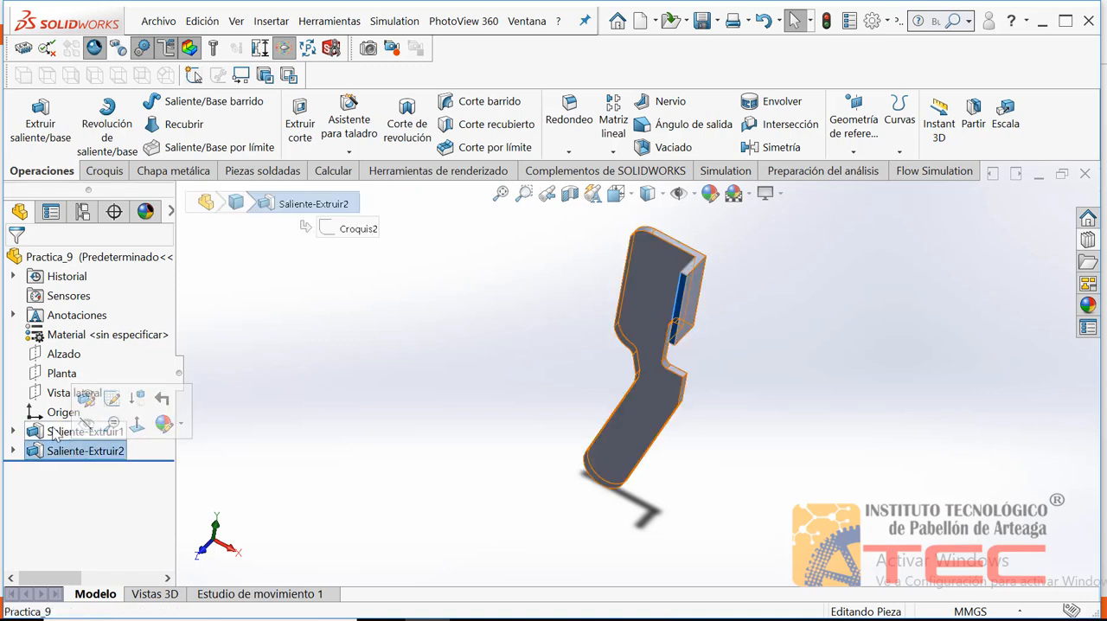
left_click(49, 429)
key("Right")
key("Right")
key("Right")
key("Right")
key("Right")
key("Right")
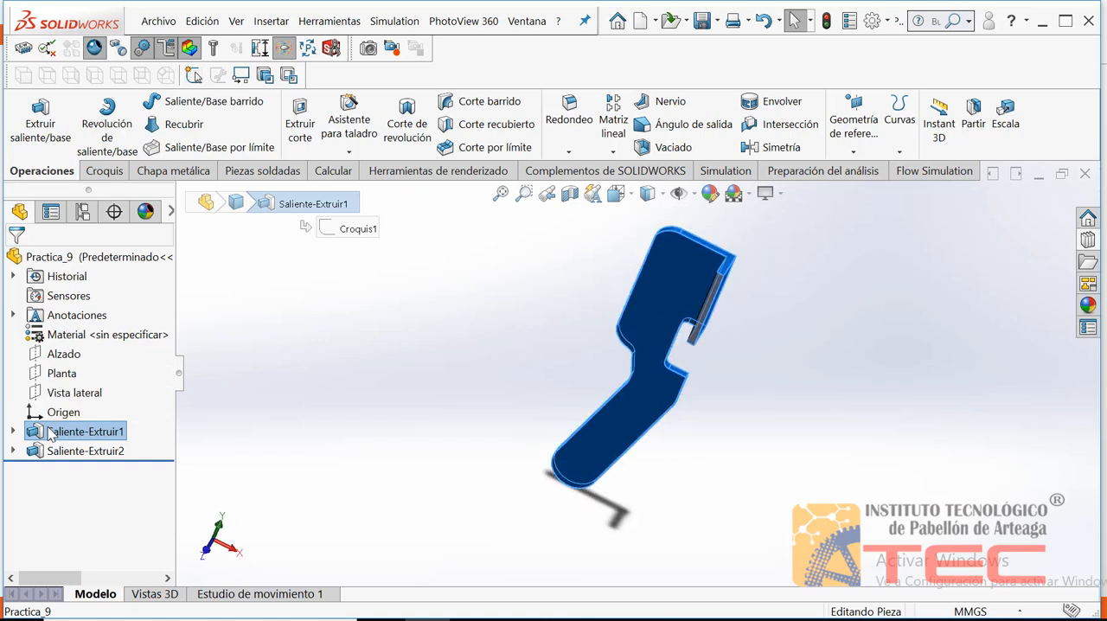
left_click(312, 392)
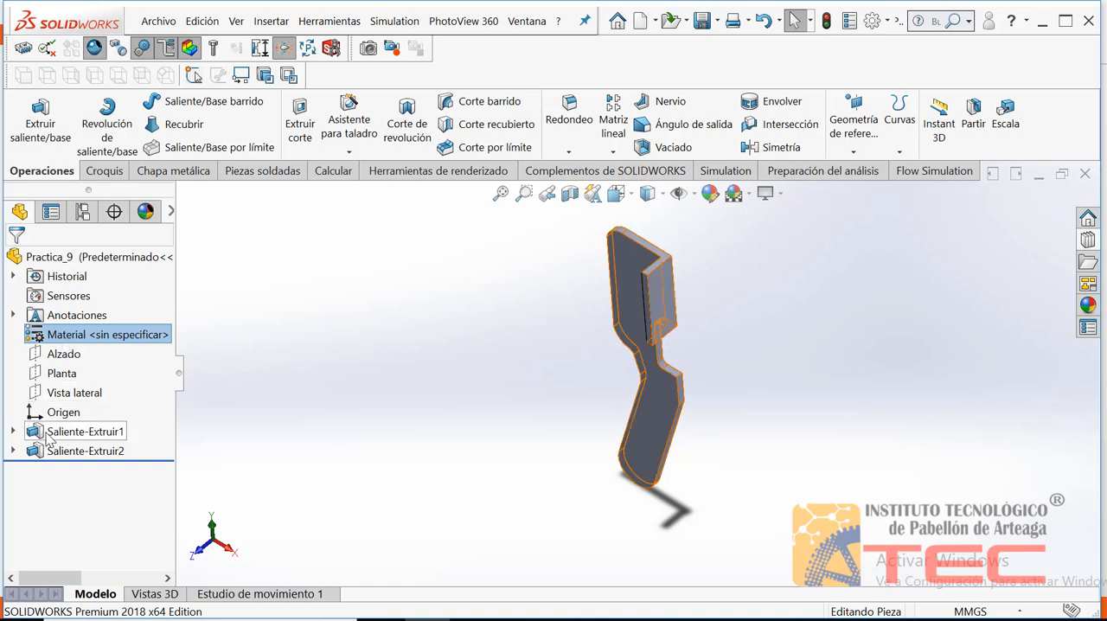
left_click(278, 410)
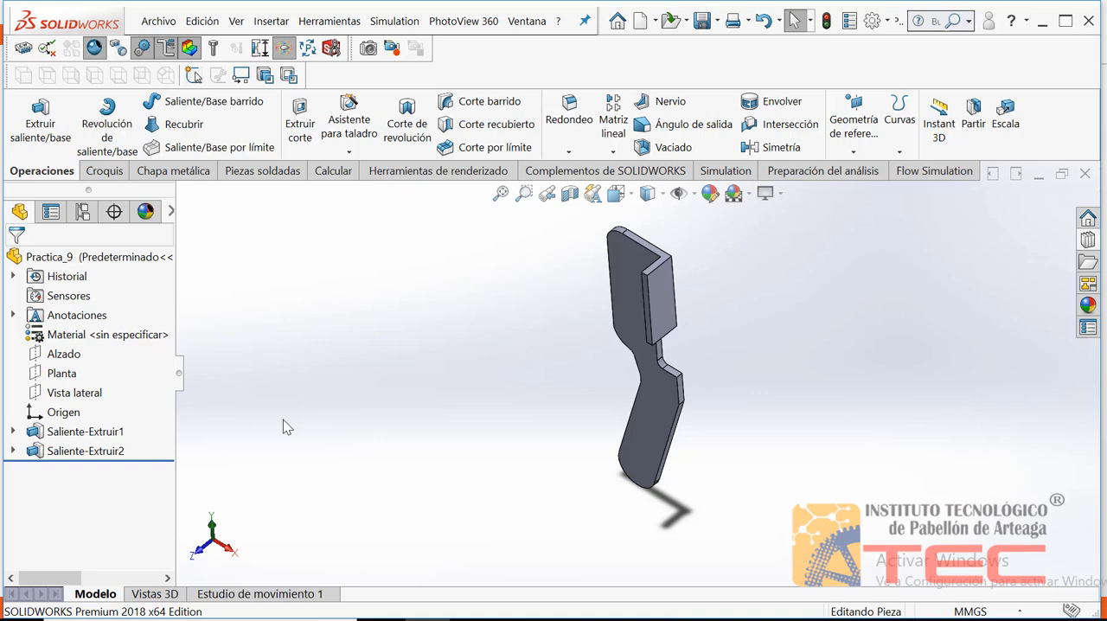
Edit the flange extrusion and turn off merging its result with the plate
left_click(45, 450)
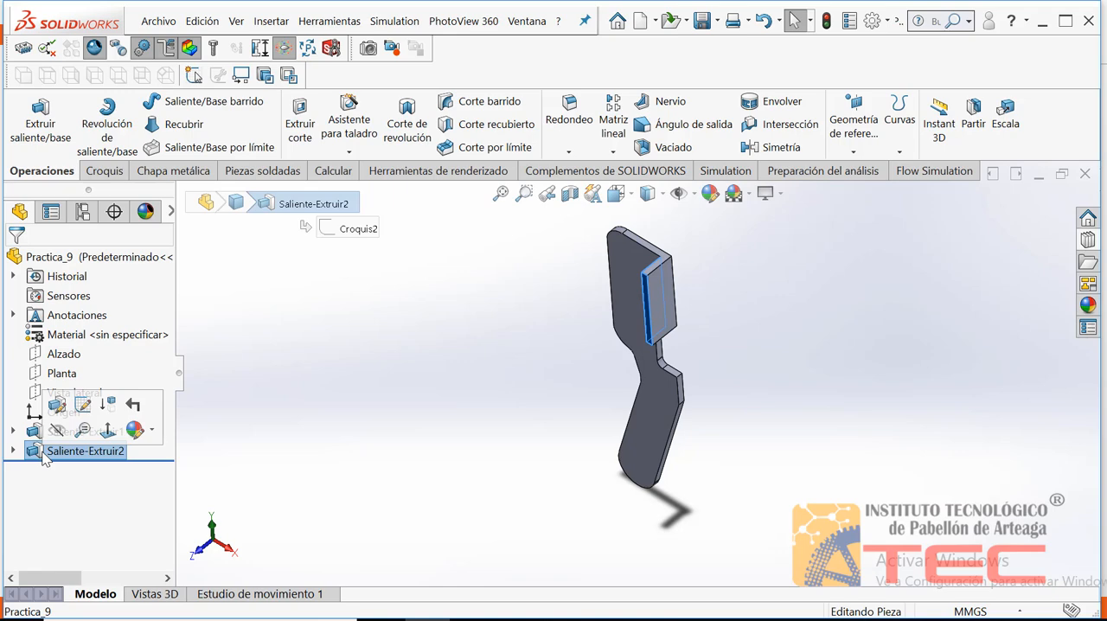
left_click(57, 405)
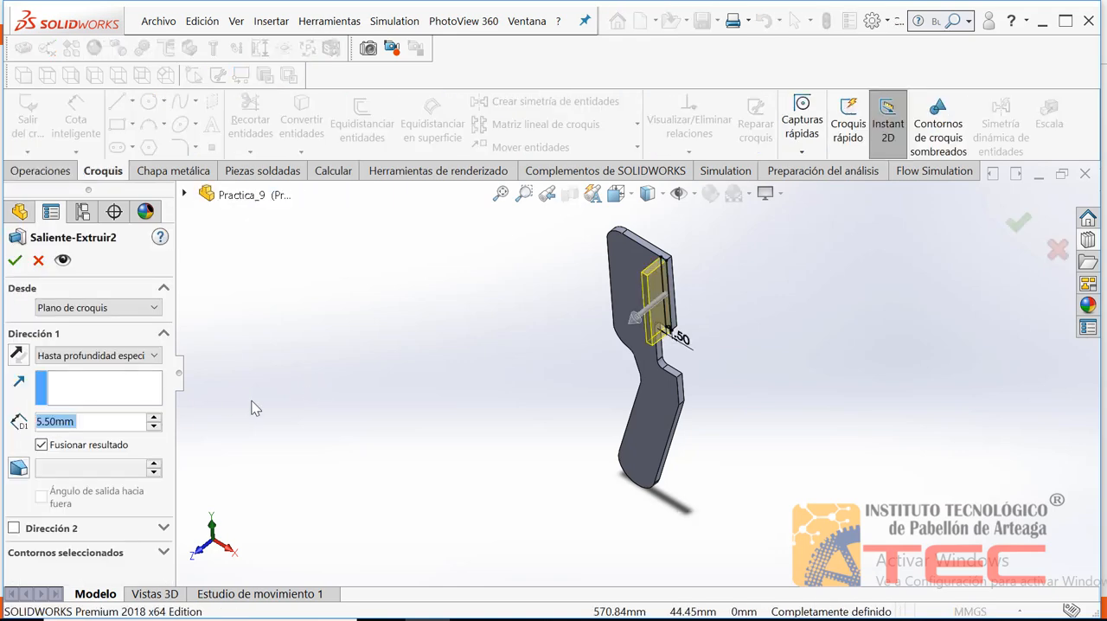
left_click(41, 445)
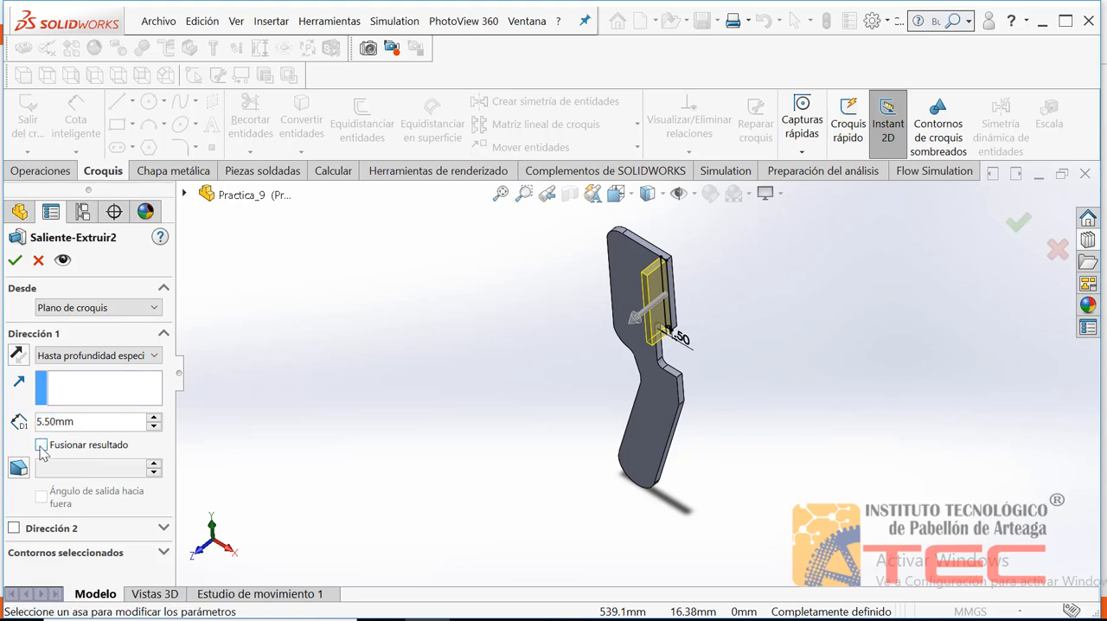
left_click(15, 260)
left_click(342, 362)
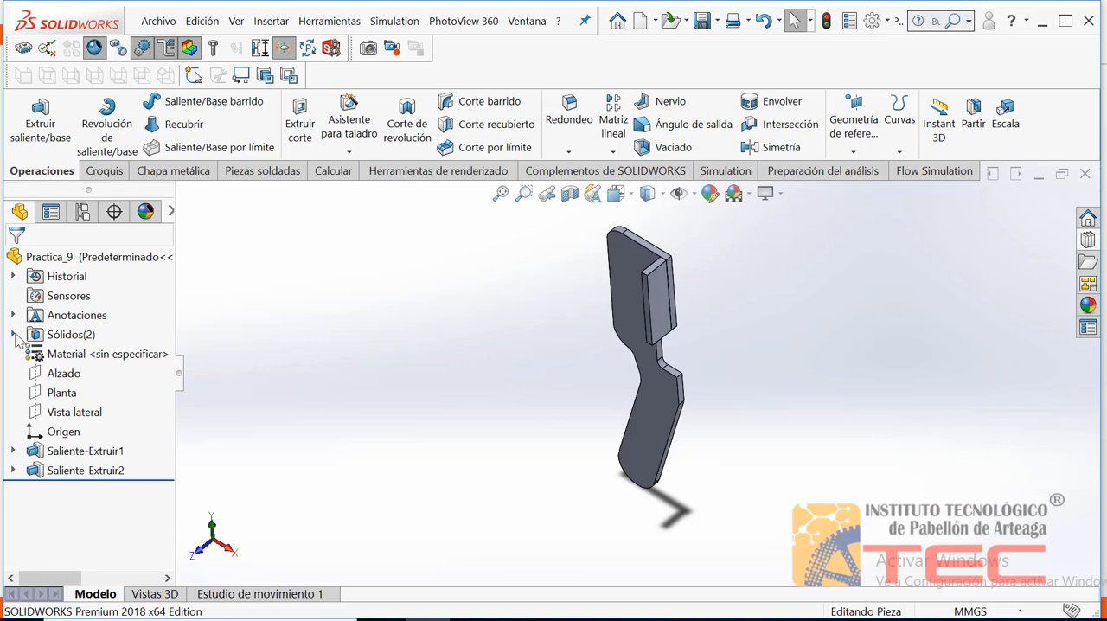
Inspect the part's list of solid bodies, highlighting the plate body and the flange body in turn
double_click(59, 339)
left_click(95, 354)
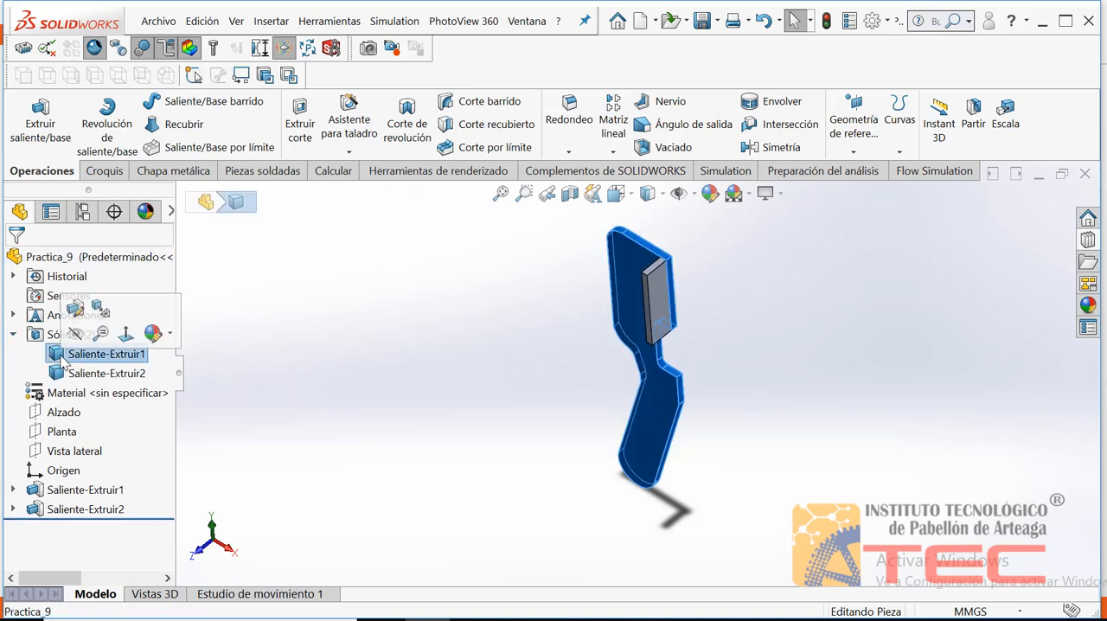
left_click(64, 375)
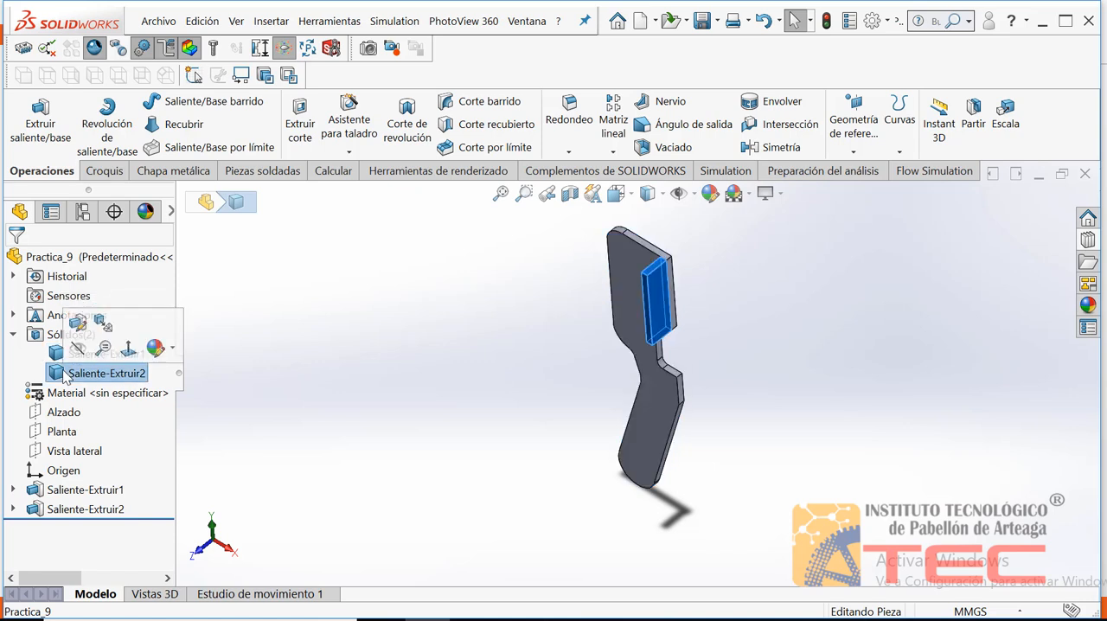
left_click(59, 354)
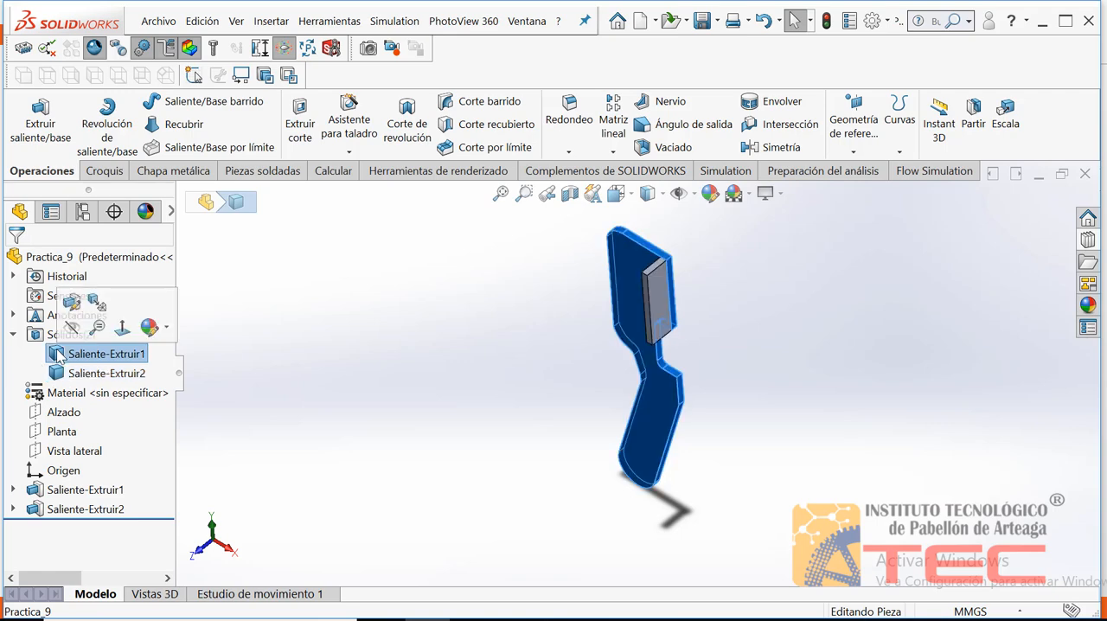
right_click(59, 354)
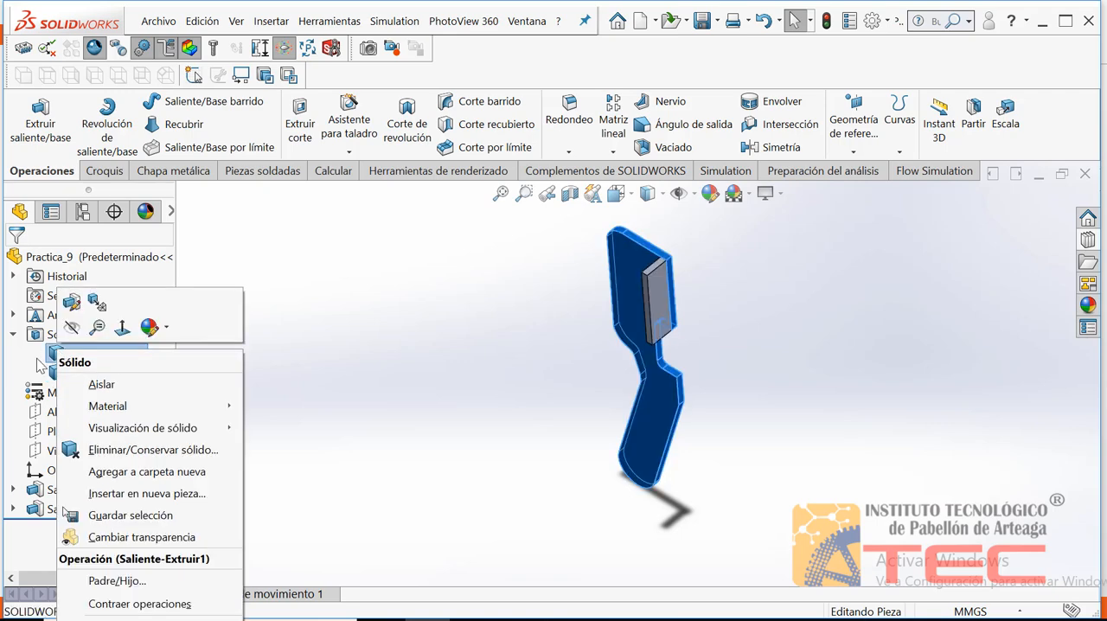
left_click(62, 374)
left_click(62, 373)
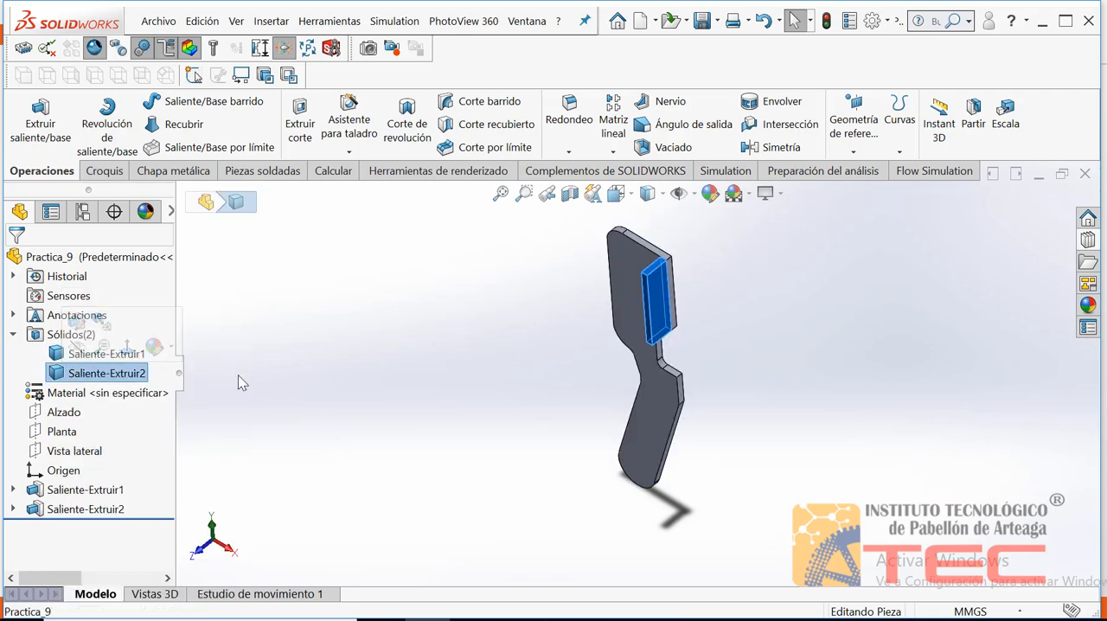
left_click(294, 383)
left_click(12, 335)
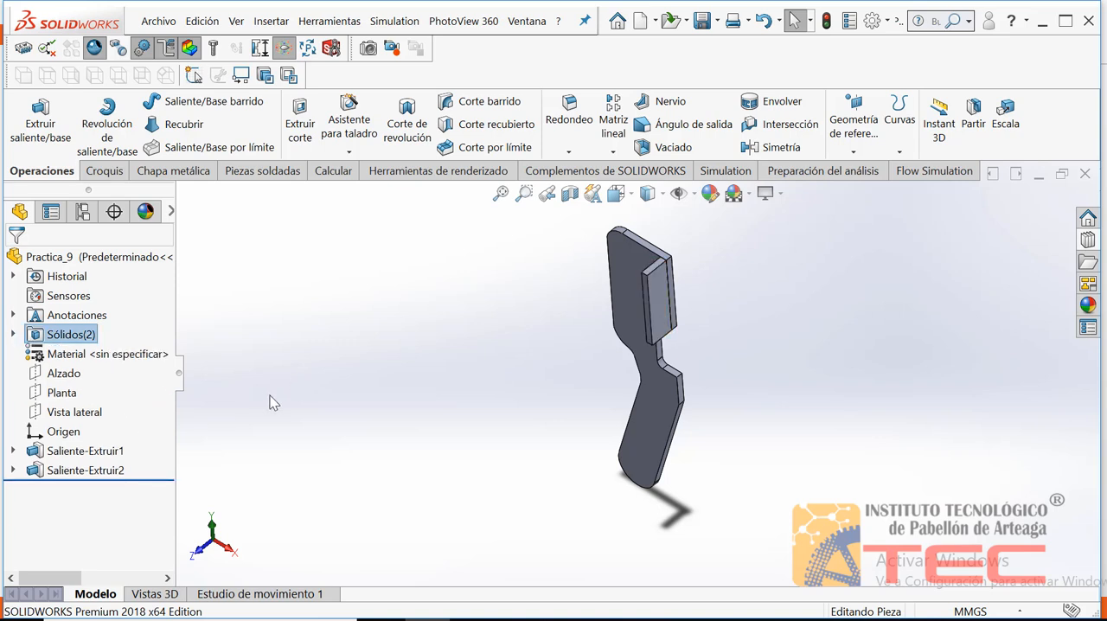
Edit the flange extrusion again and turn merging its result with the plate back on
left_click(47, 472)
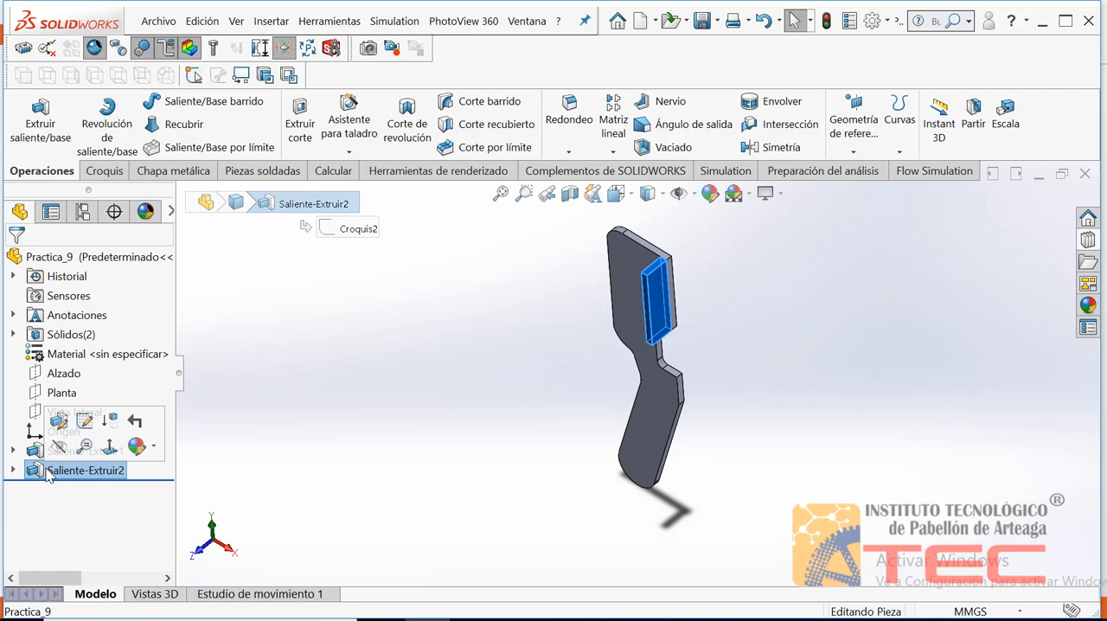
right_click(47, 471)
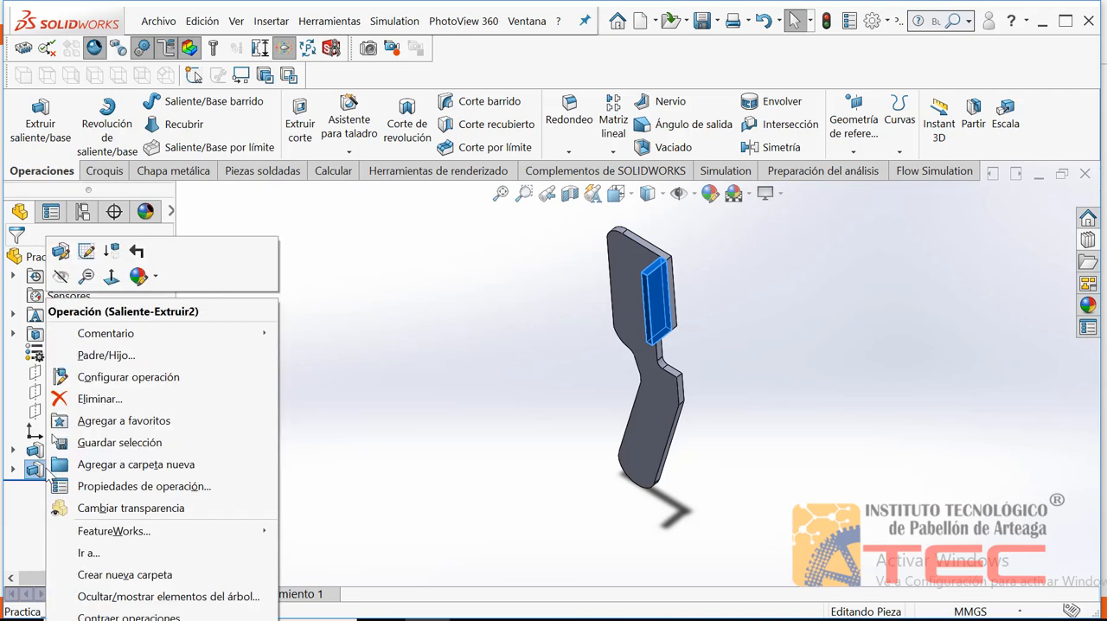
left_click(60, 251)
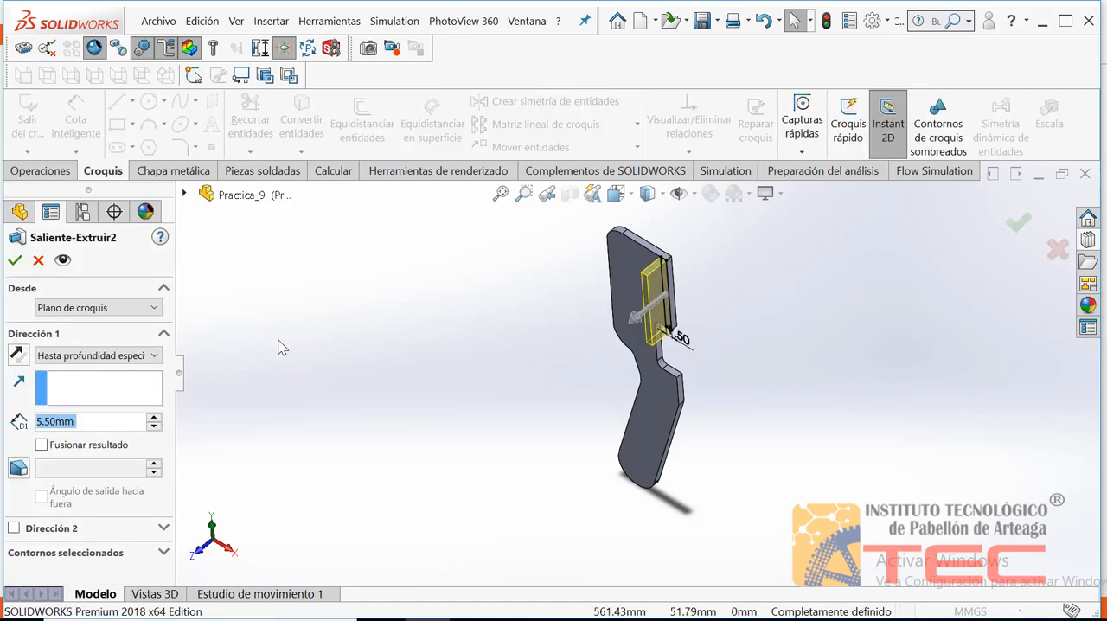
left_click(40, 444)
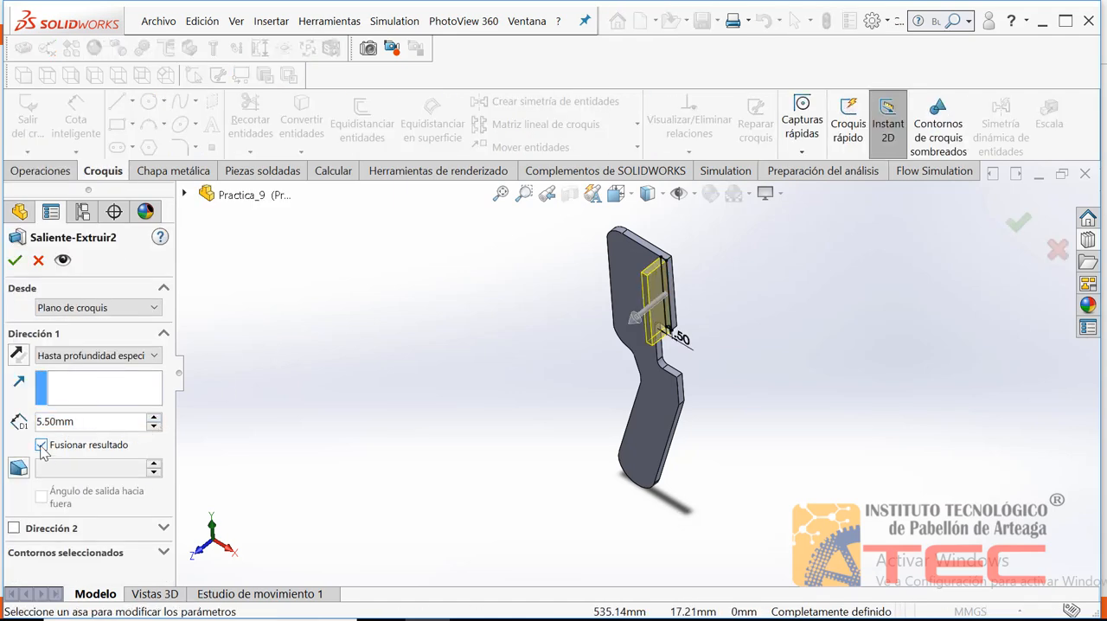
left_click(15, 259)
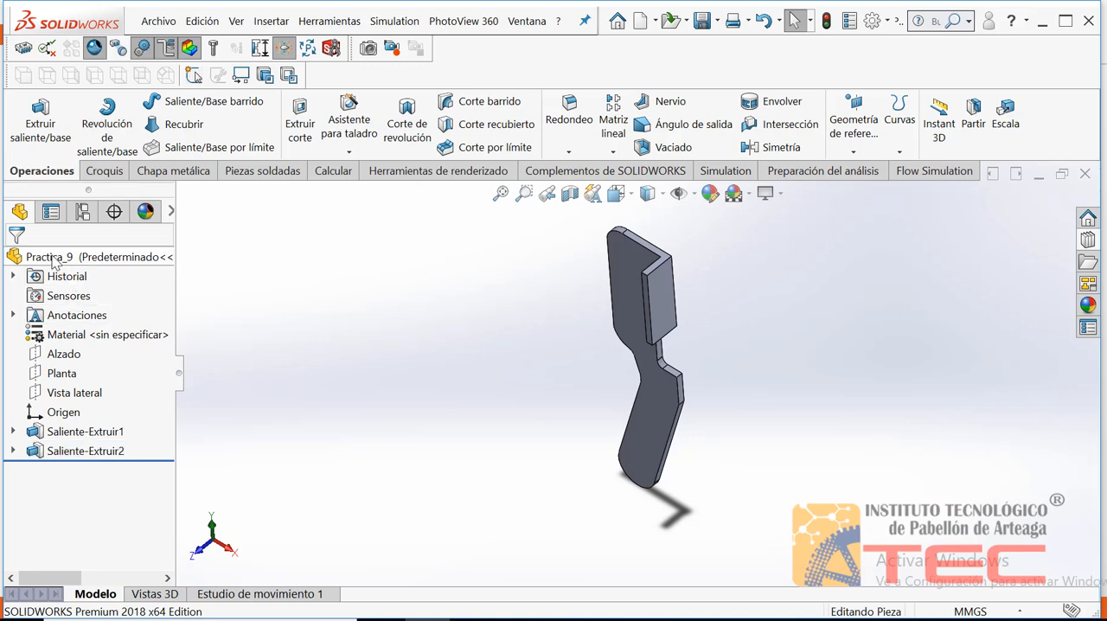
left_click(36, 259)
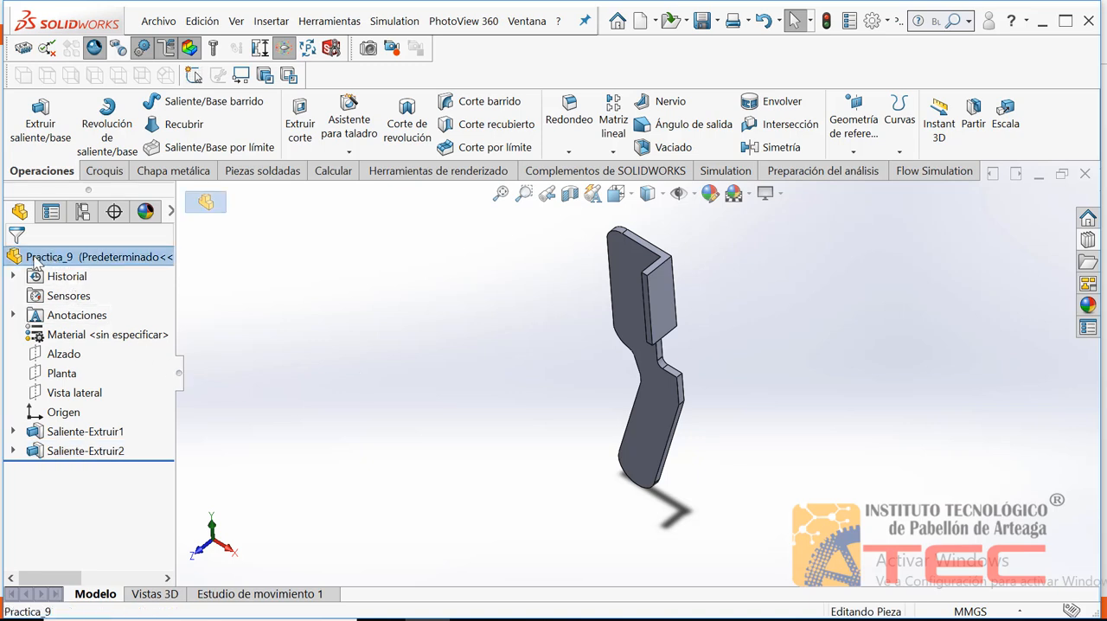
left_click(54, 338)
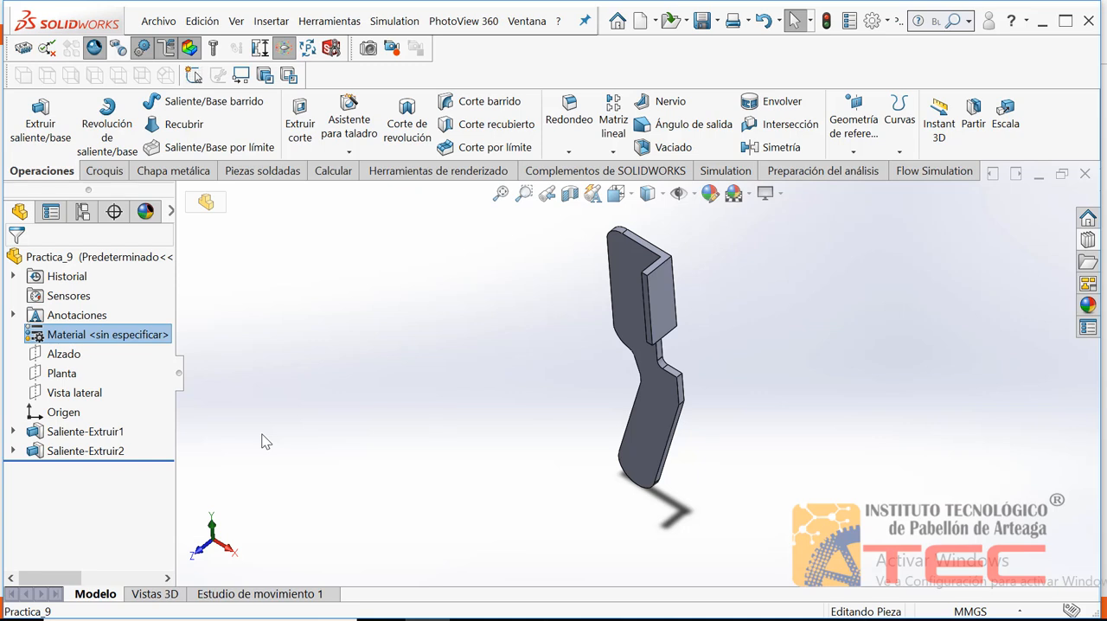
Orient the view normal to the plate's large face and show the plate extrusion's sketch together with its reference picture
left_click(628, 268)
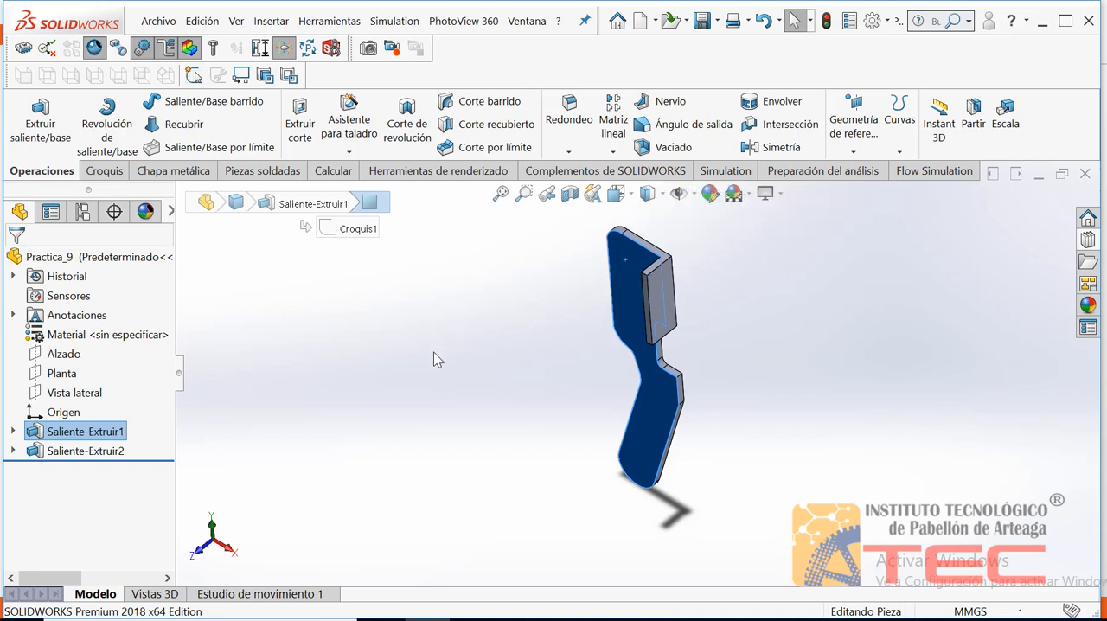
key("ctrl+8")
left_click(485, 317)
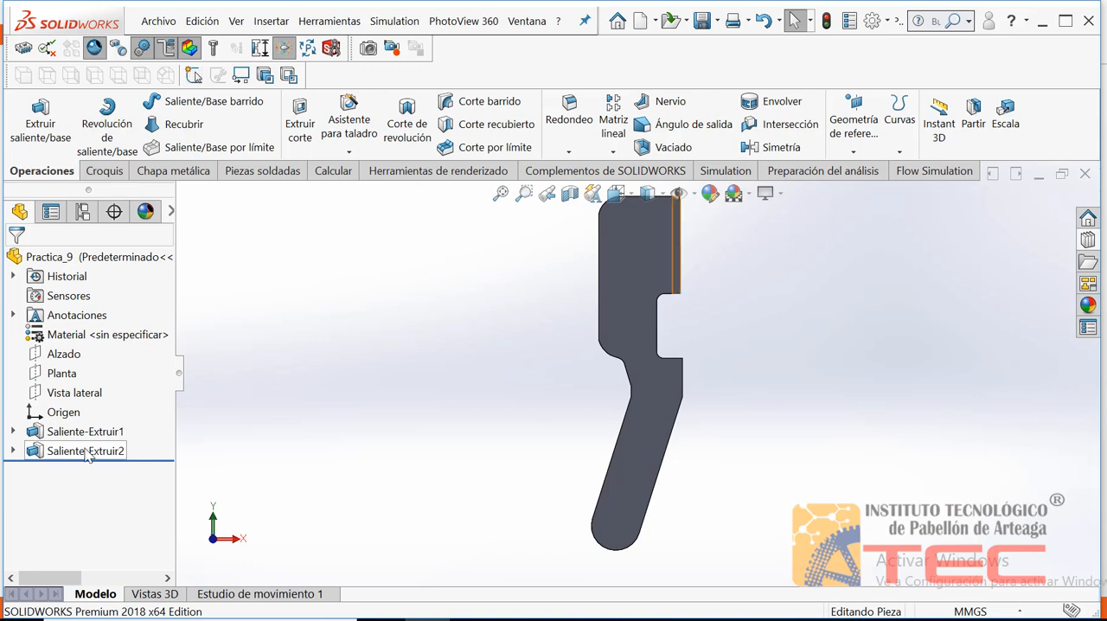
left_click(13, 432)
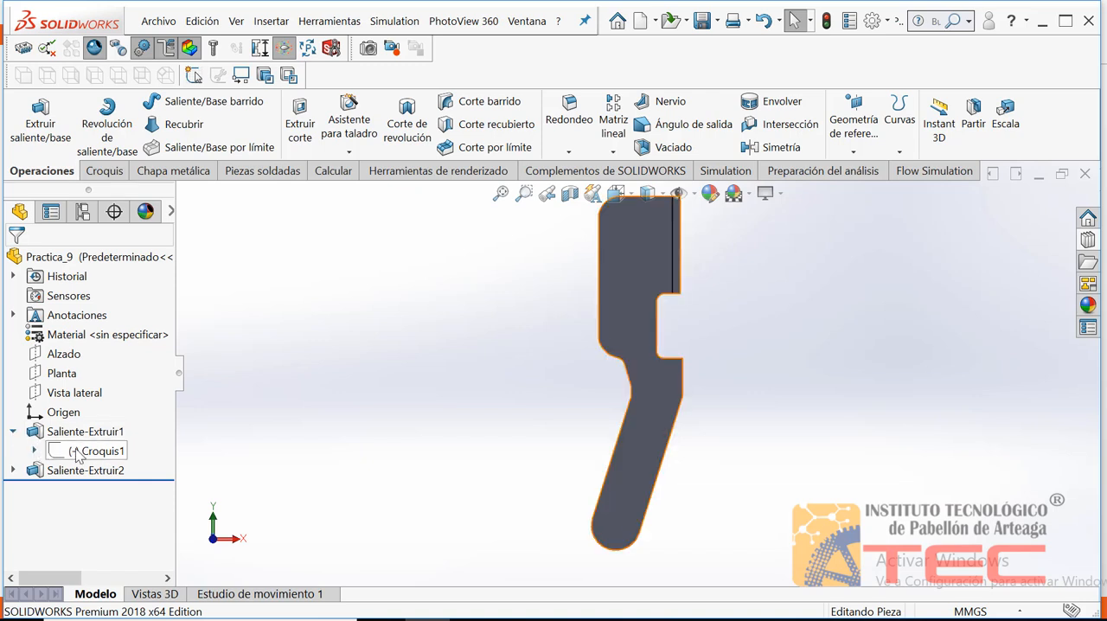
left_click(34, 451)
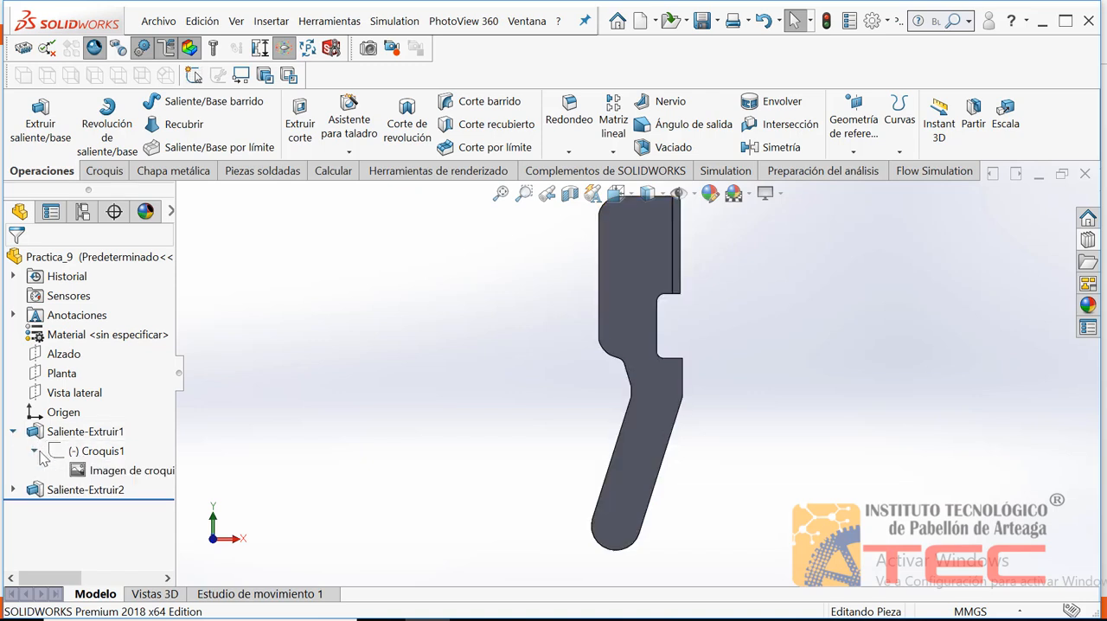
left_click(87, 470)
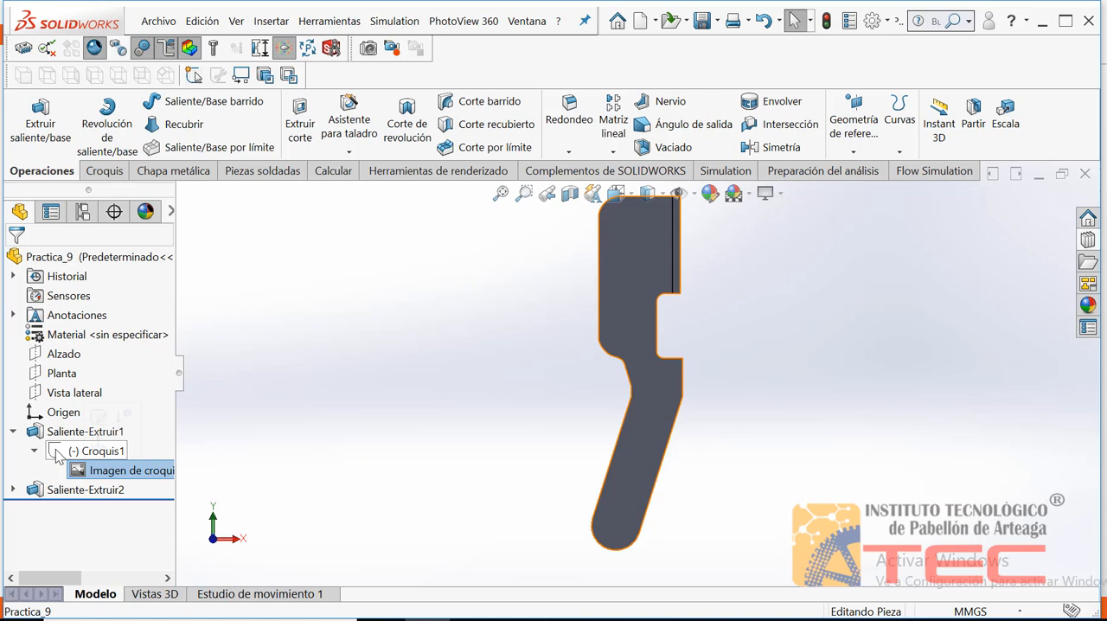
left_click(55, 452)
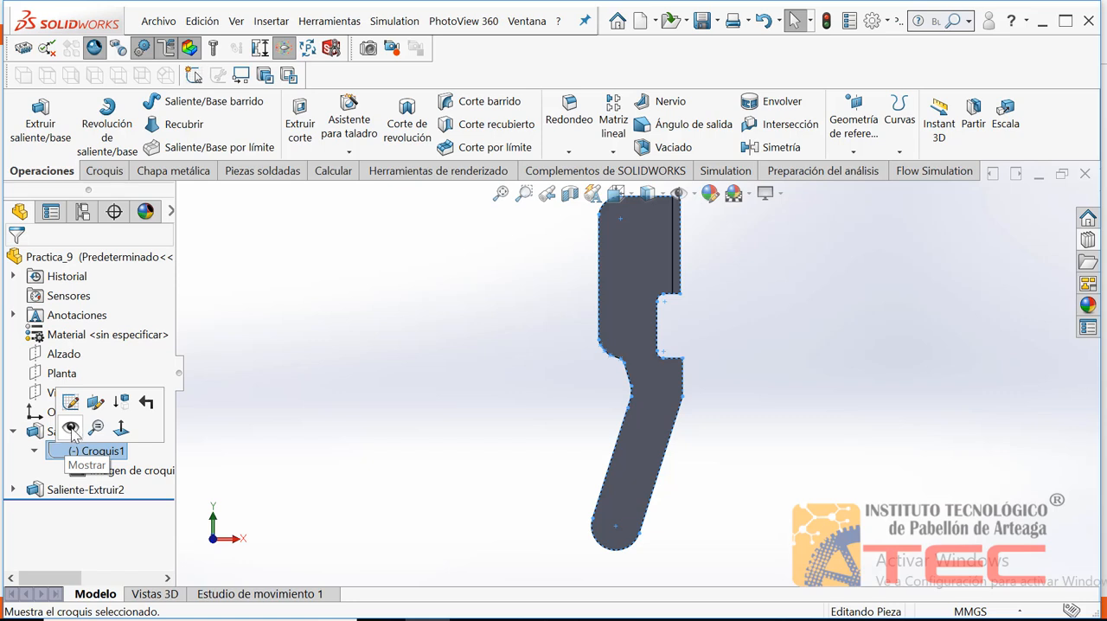
left_click(71, 428)
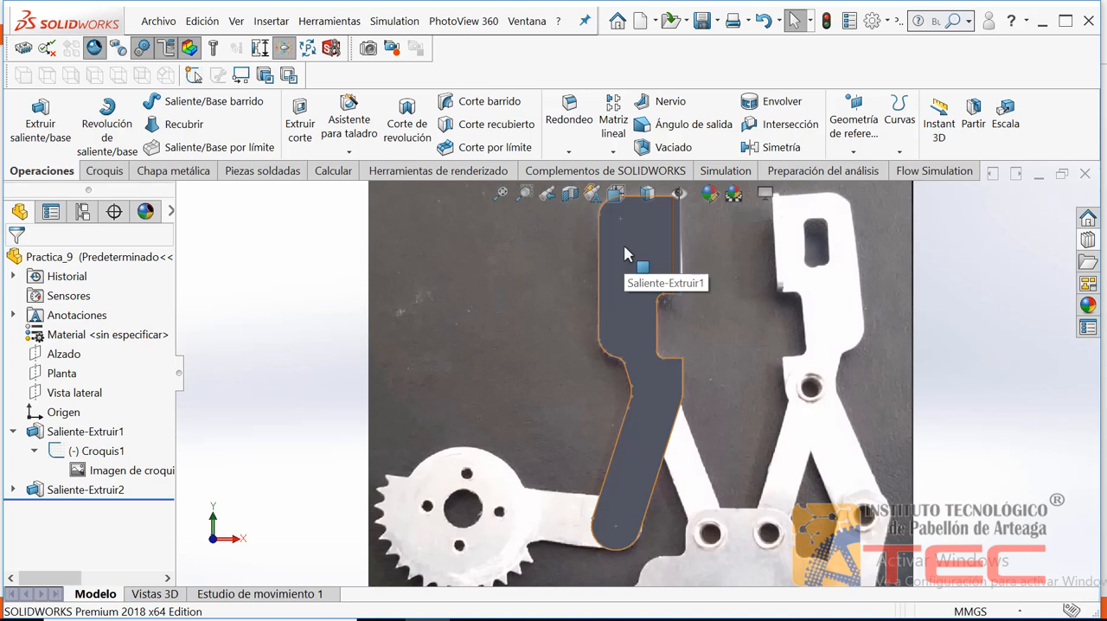
Compare the plate over the reference picture in the hidden lines visible, wireframe and shaded with edges display styles
mouse_move(660, 199)
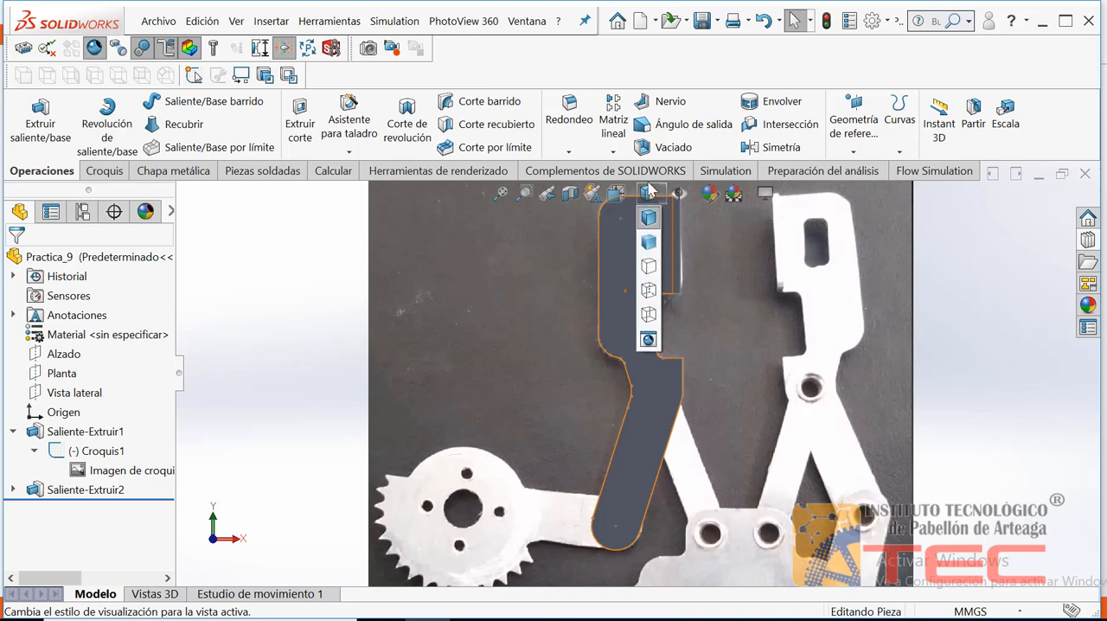
left_click(649, 292)
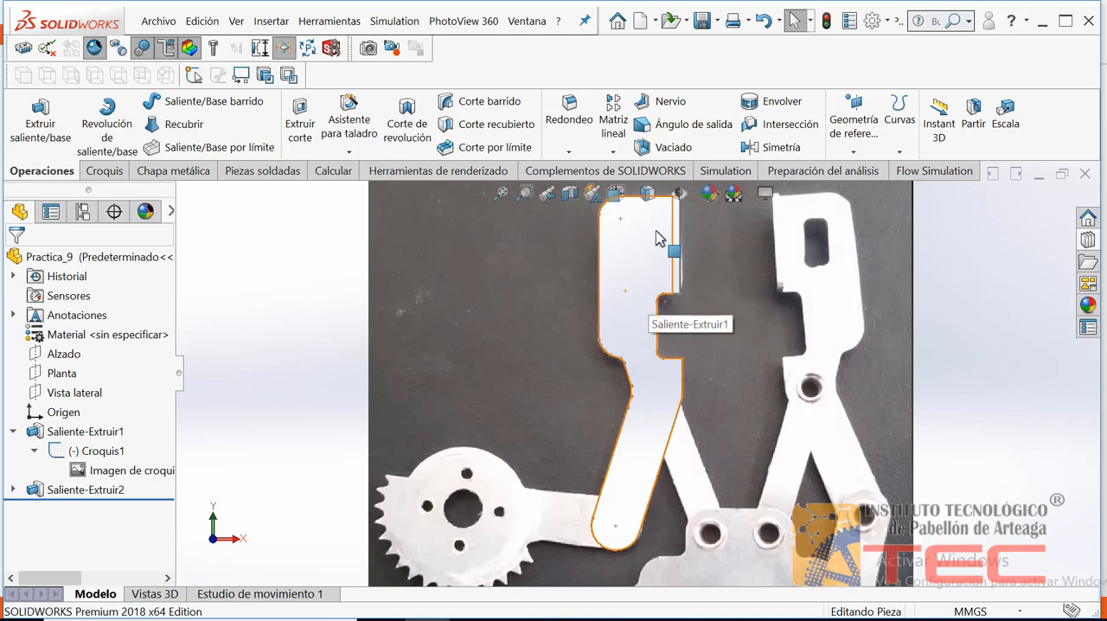
left_click(647, 192)
left_click(650, 315)
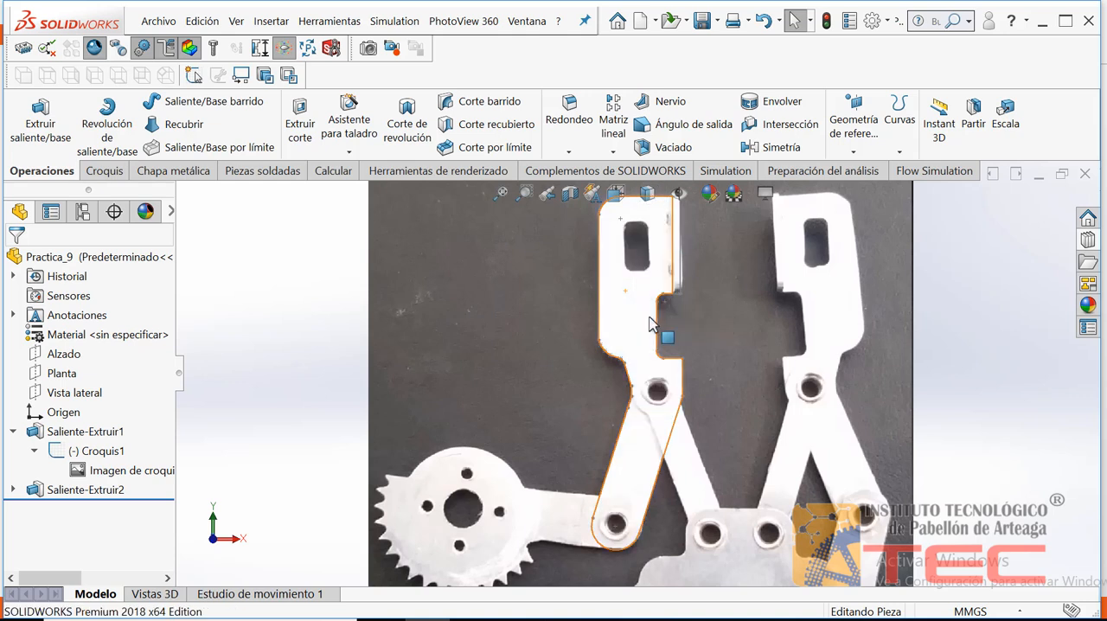
left_click(648, 194)
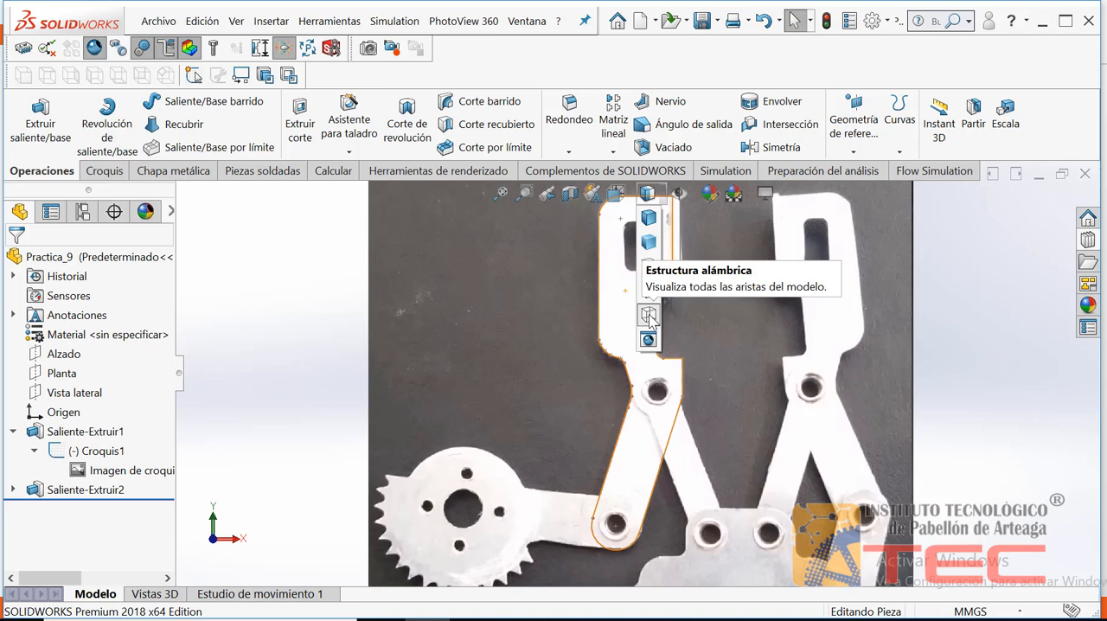
left_click(649, 317)
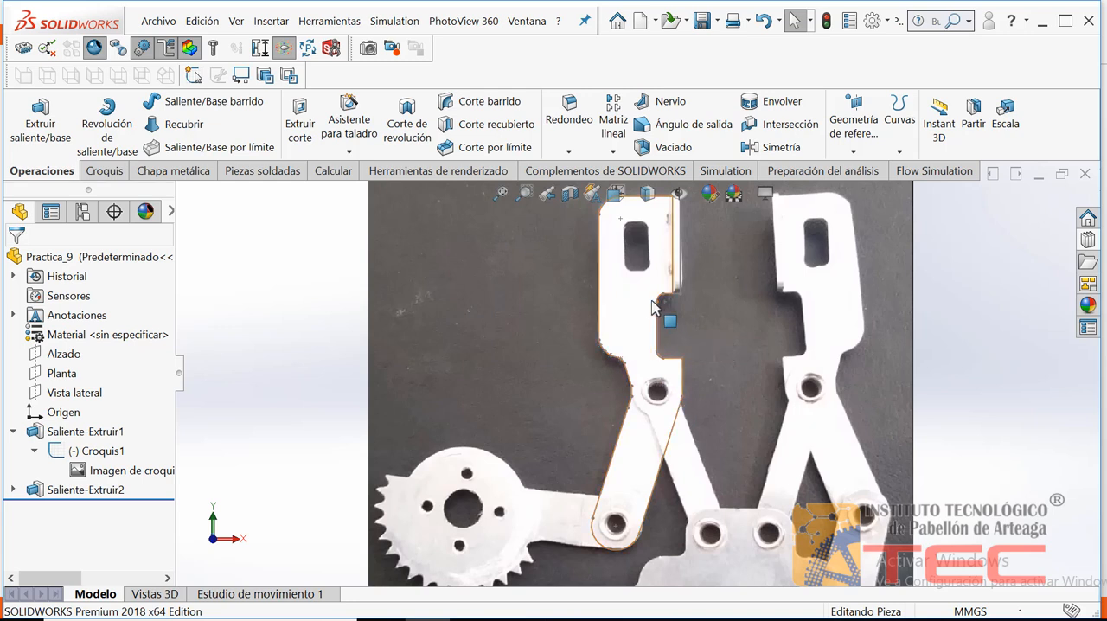
left_click(655, 198)
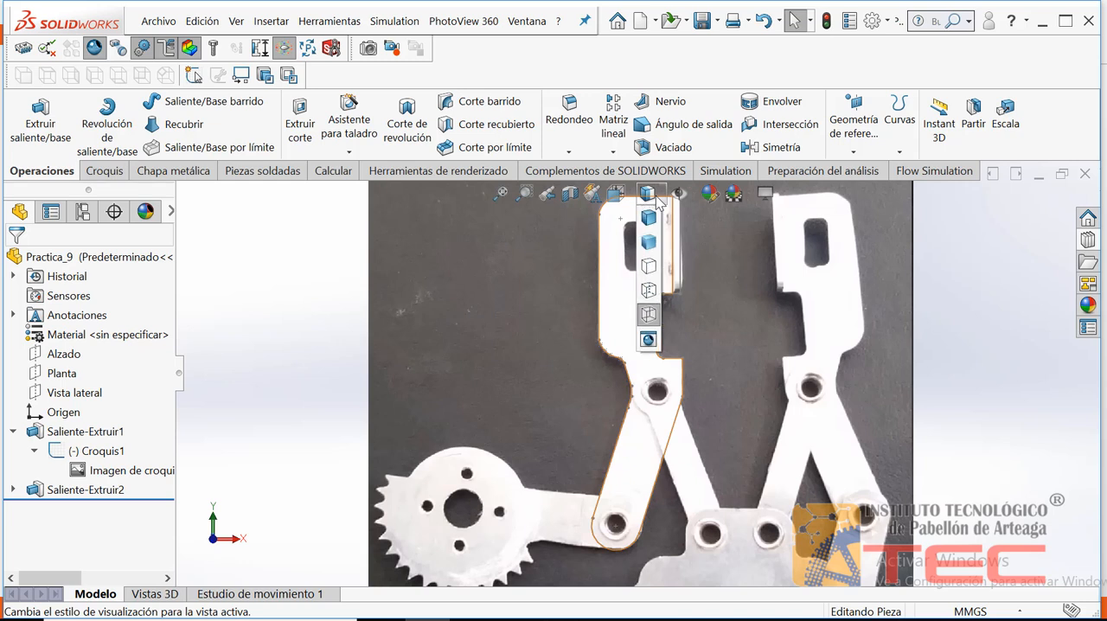
left_click(647, 223)
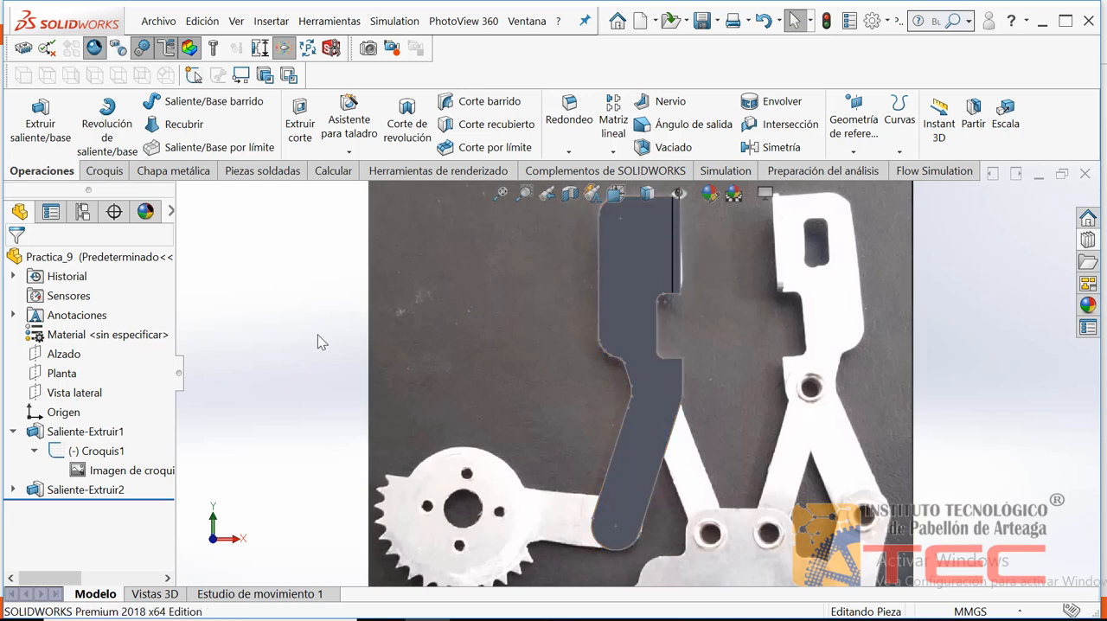
left_click(655, 198)
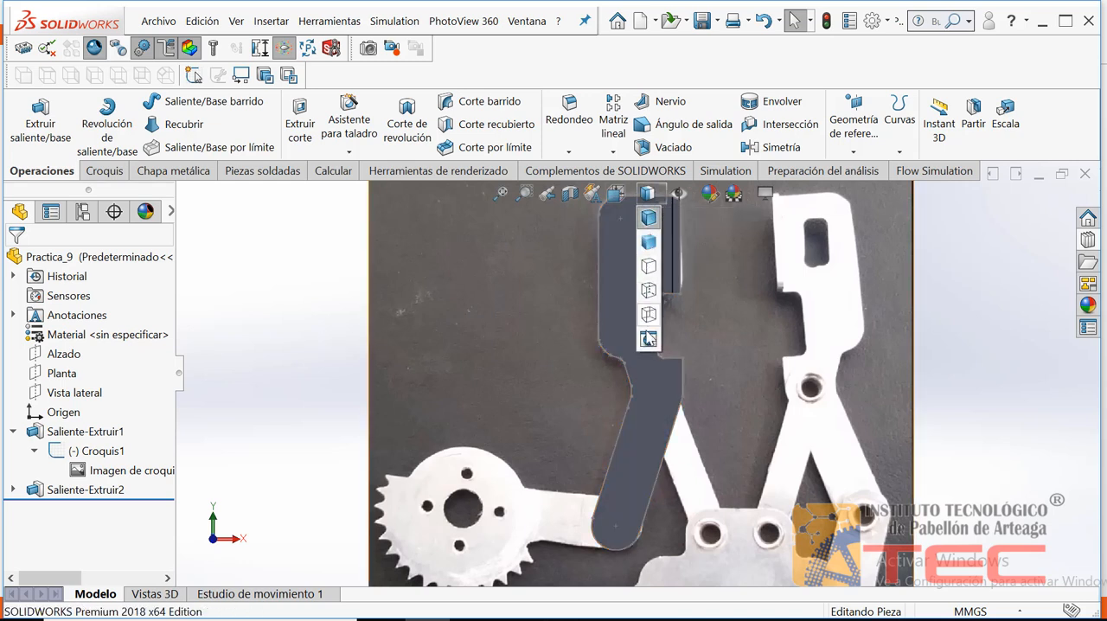
left_click(648, 219)
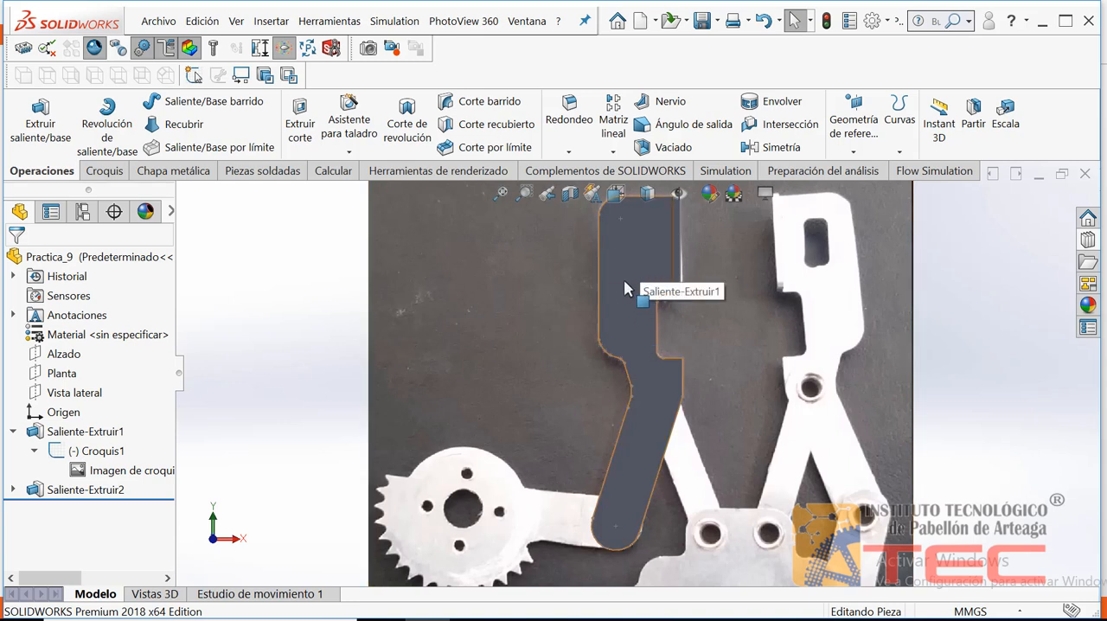
Start a new sketch on the plate's large face and set the display style to wireframe
left_click(656, 390)
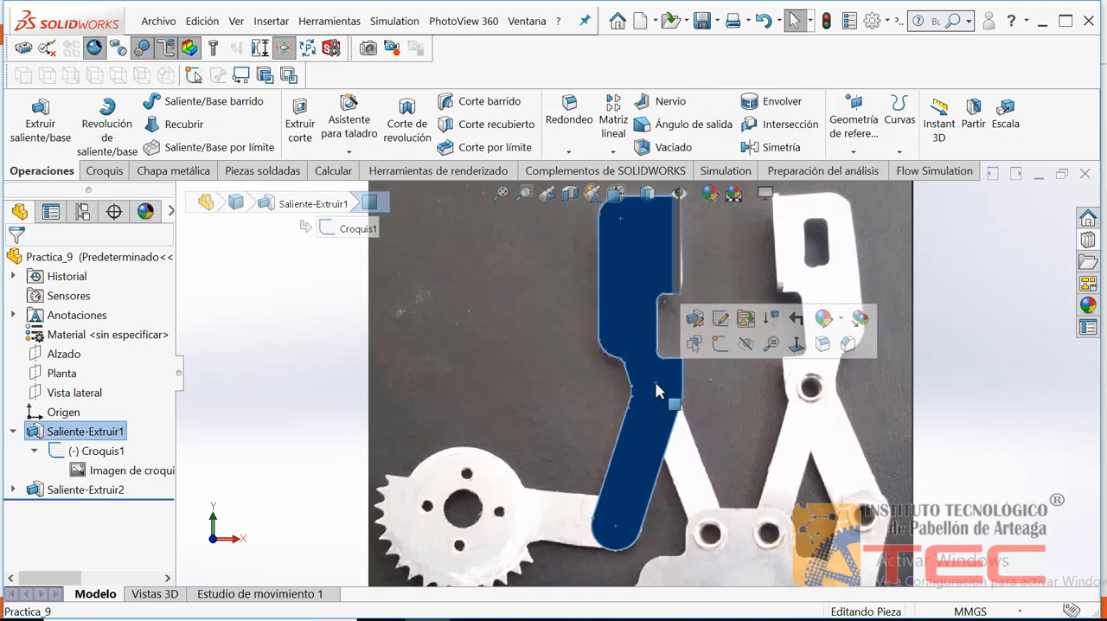
left_click(721, 344)
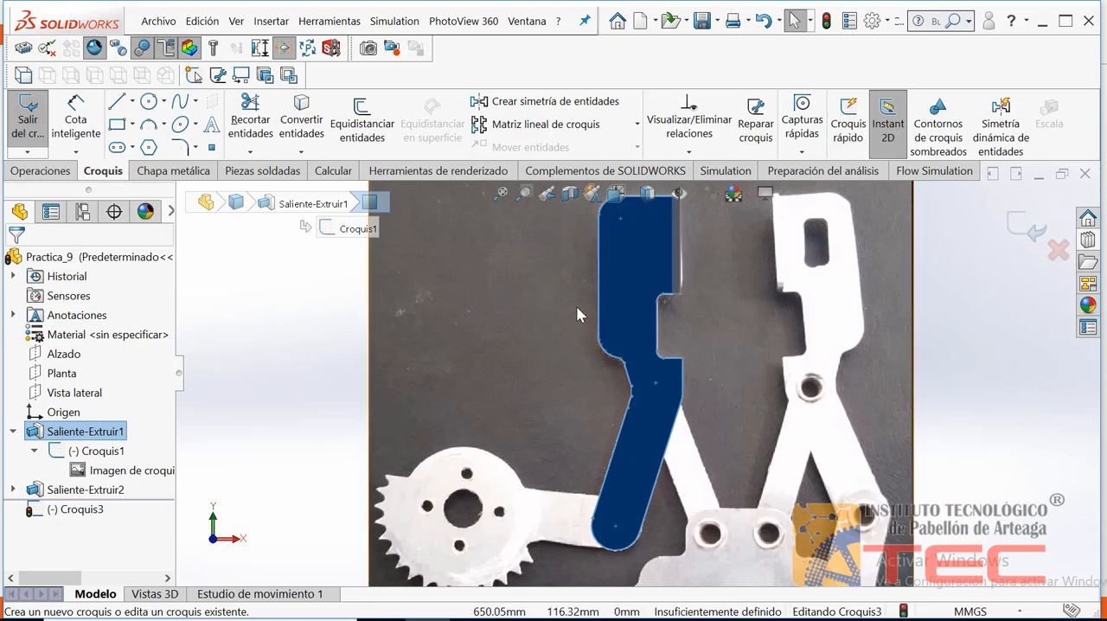
left_click(648, 193)
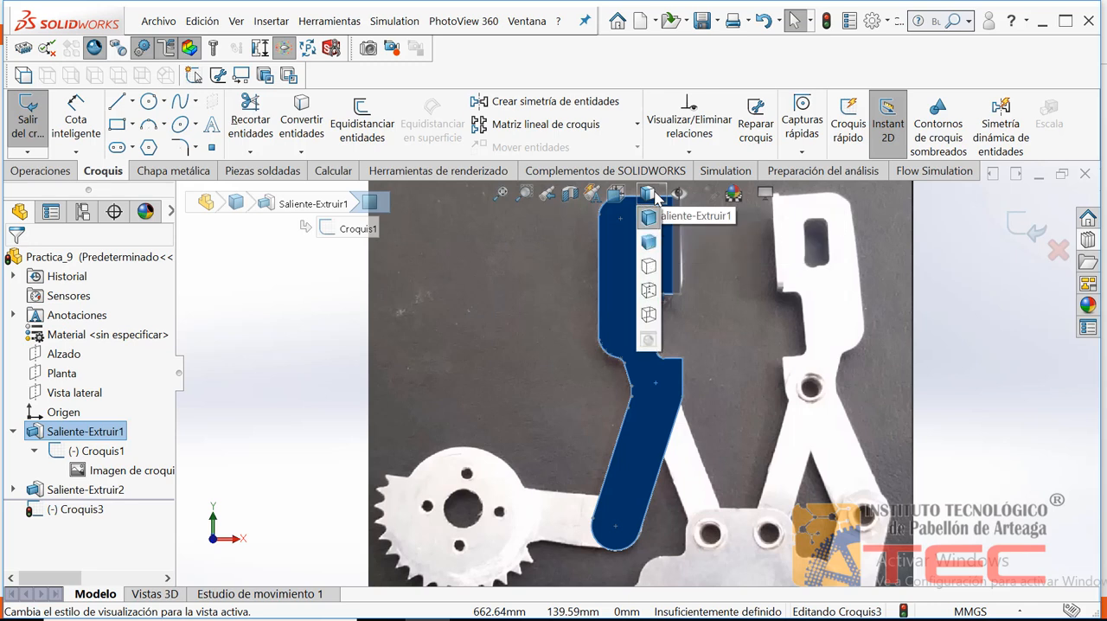
left_click(649, 316)
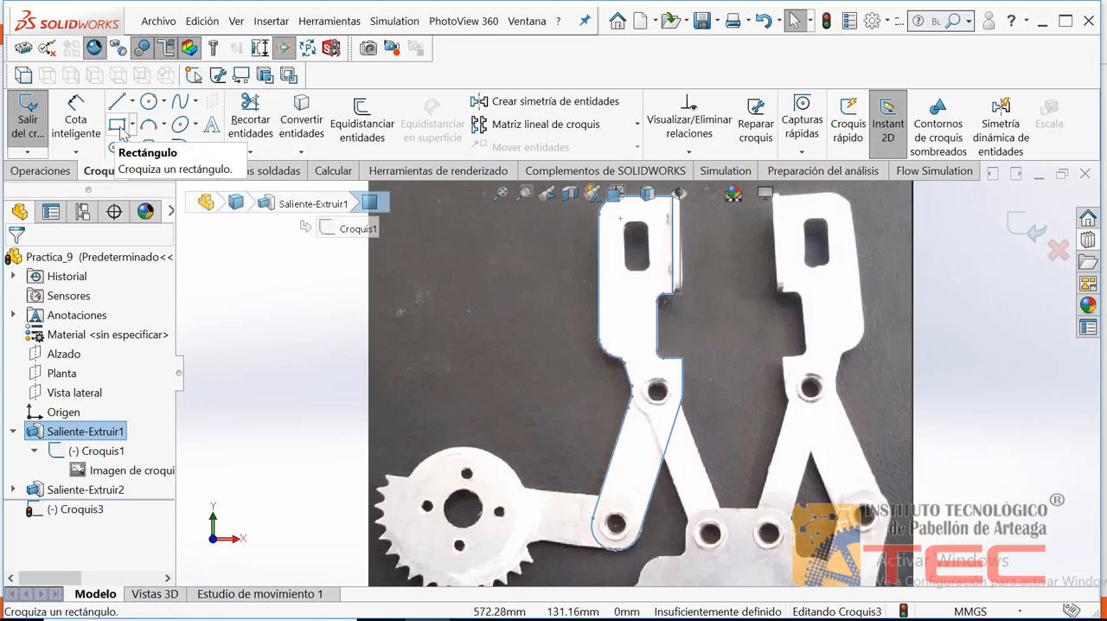
Sketch a corner rectangle about 4.75 by 9.5 mm over the plate's slot in the reference picture
left_click(117, 125)
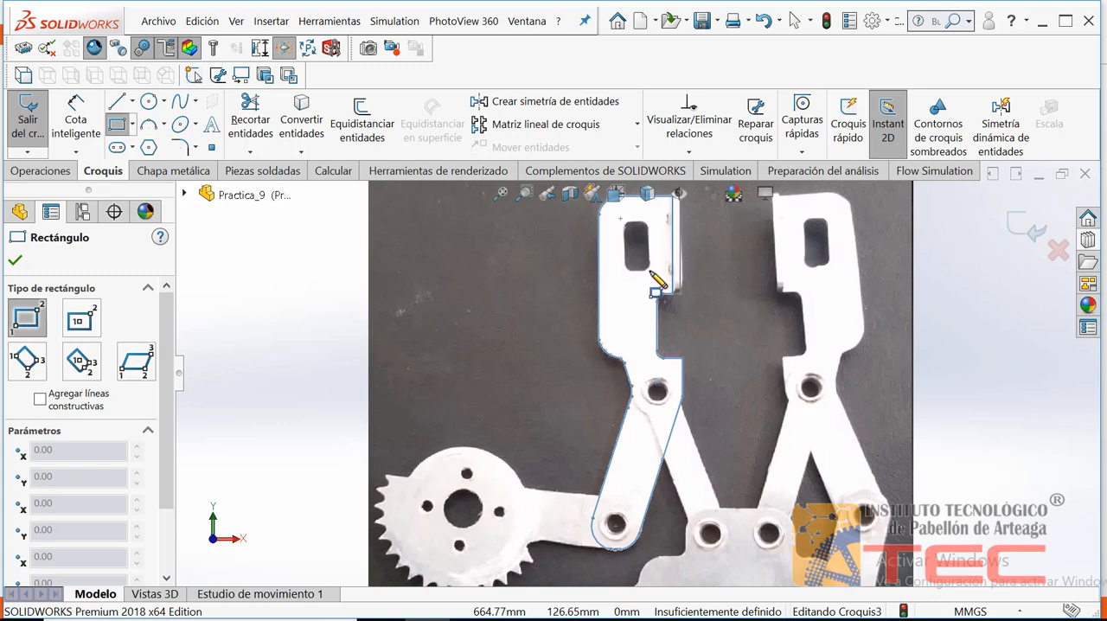
left_click(649, 271)
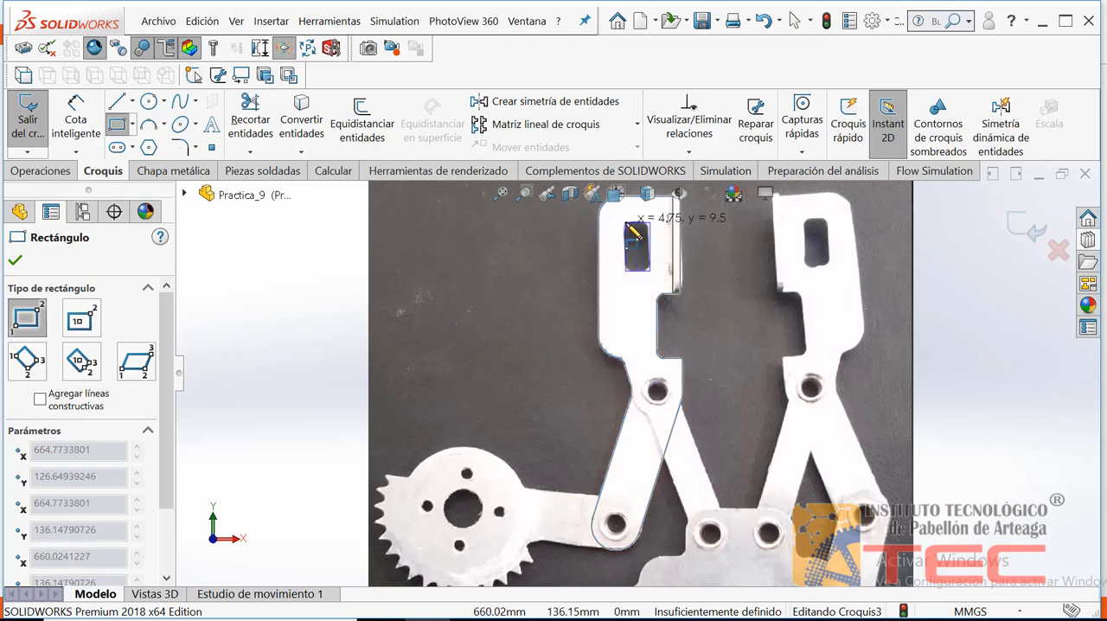
left_click(625, 222)
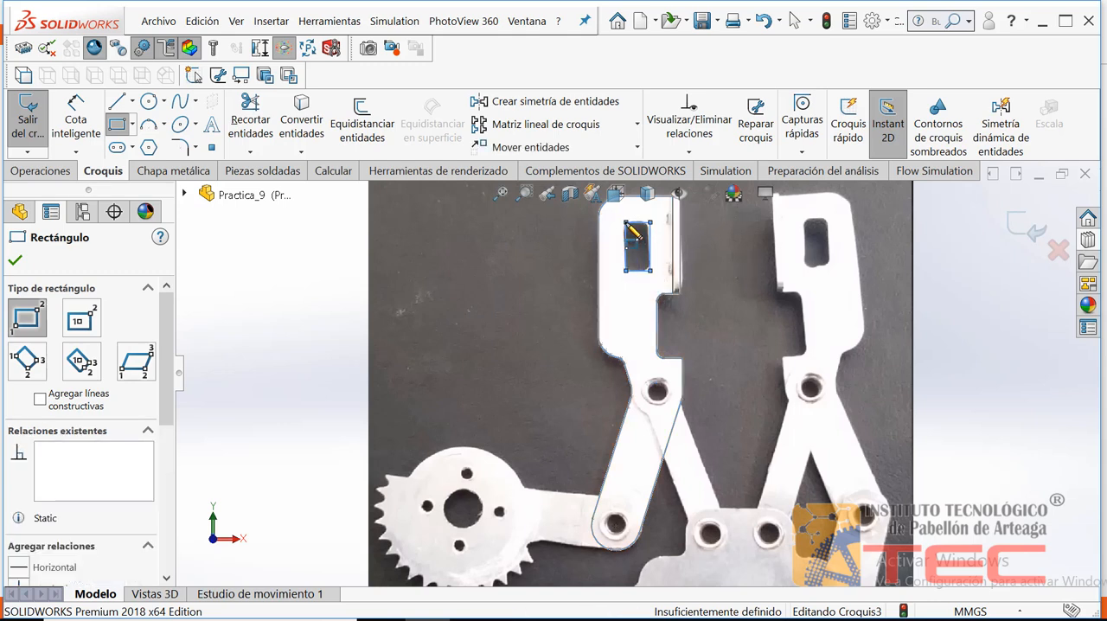
Adjust the rectangle's two vertical sides and upper side to match the pictured slot, making it about 4.96 mm wide
left_click(525, 192)
left_click_drag(675, 283, 600, 206)
key("Escape")
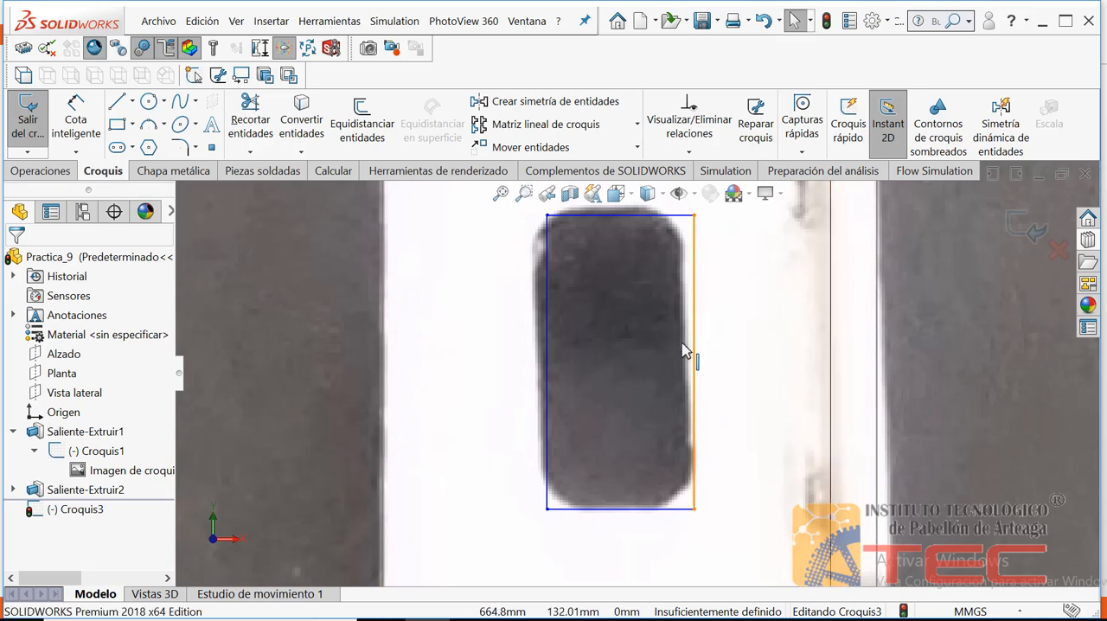
mouse_move(698, 350)
left_mouse_down()
mouse_move(658, 349)
mouse_move(739, 348)
mouse_move(644, 355)
mouse_move(716, 354)
mouse_move(690, 356)
left_mouse_up()
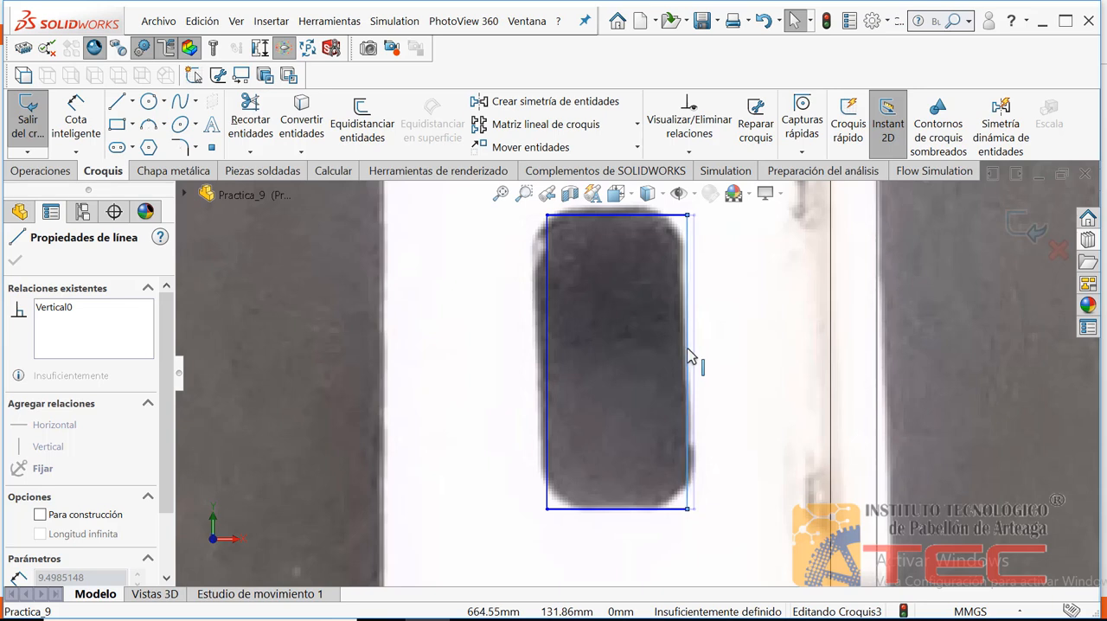
mouse_move(548, 346)
left_mouse_down()
mouse_move(510, 350)
mouse_move(535, 356)
left_mouse_up()
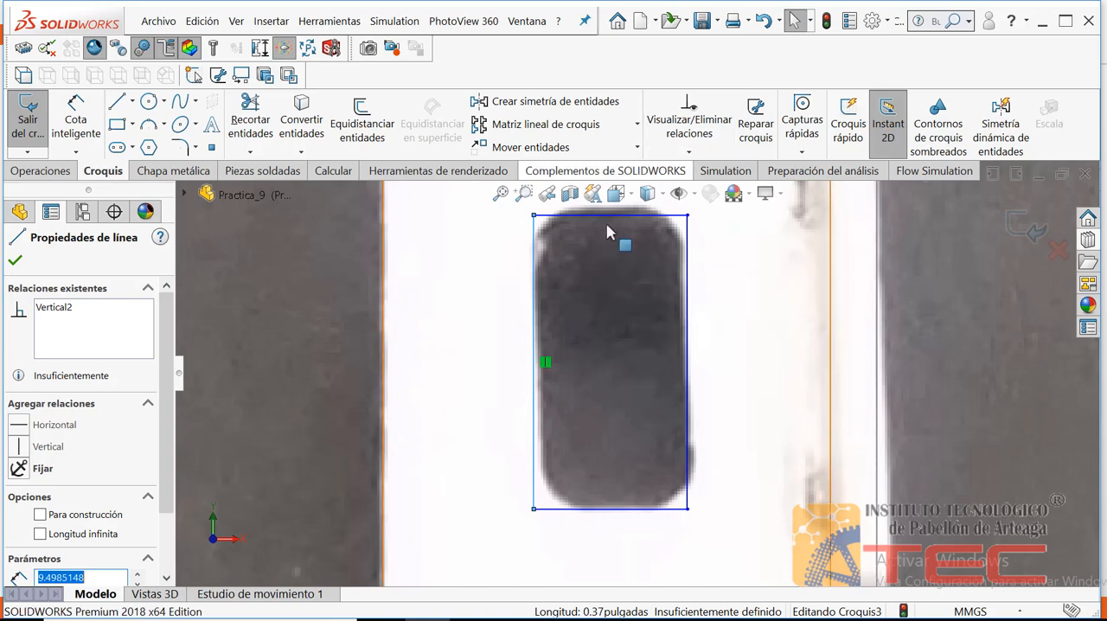
left_click(562, 219)
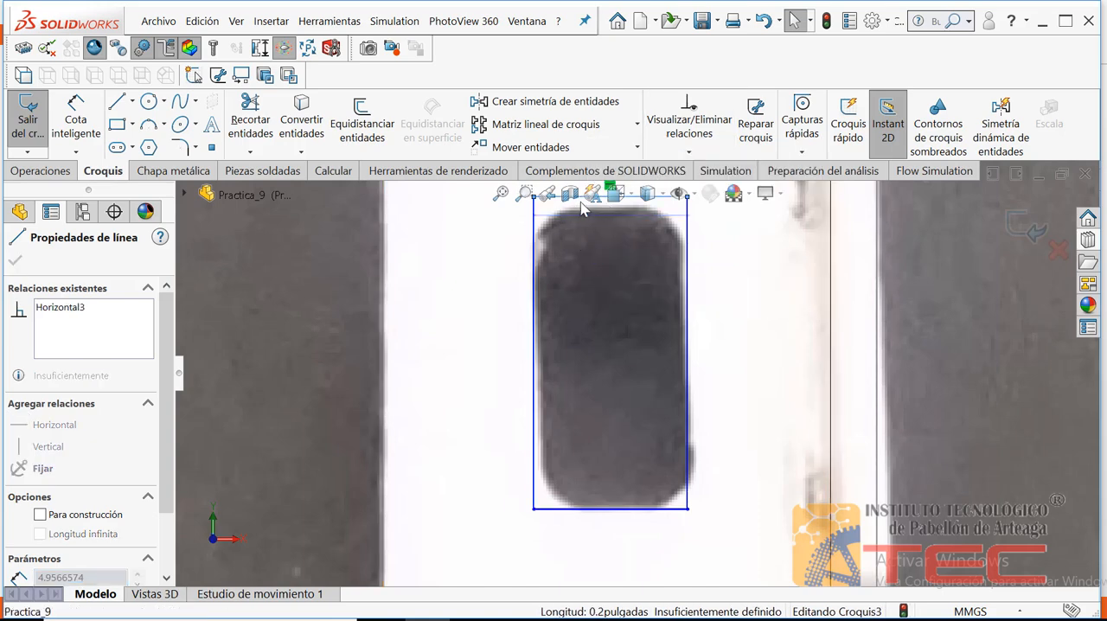
left_click(482, 303)
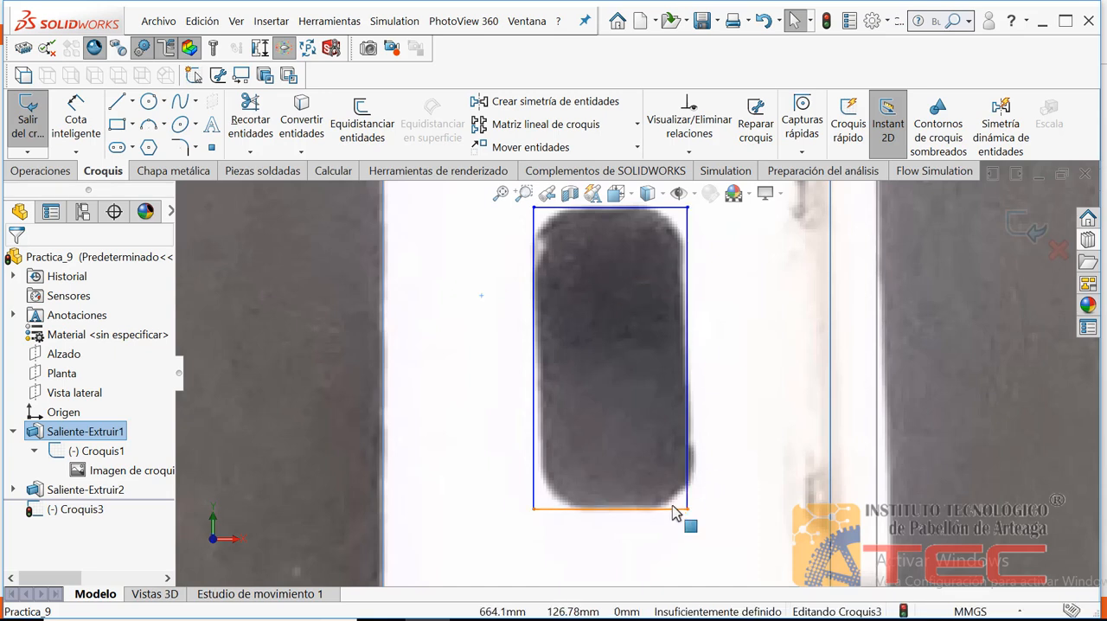
Add a 2 mm sketch fillet between the right and bottom sides of the slot rectangle
left_click(184, 151)
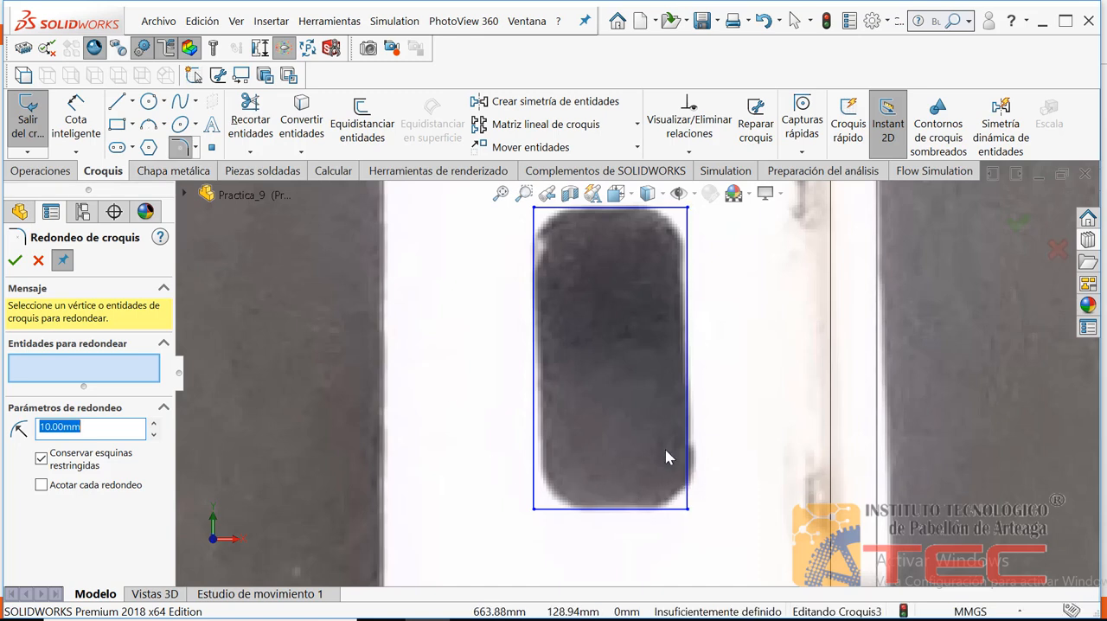
left_click(690, 480)
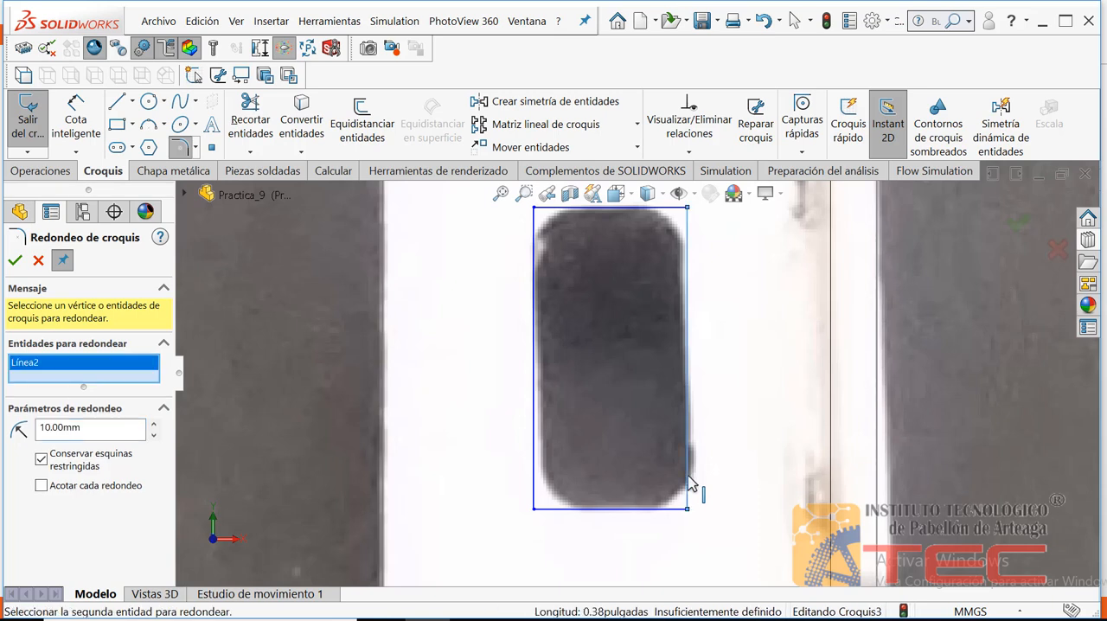
left_click(647, 509)
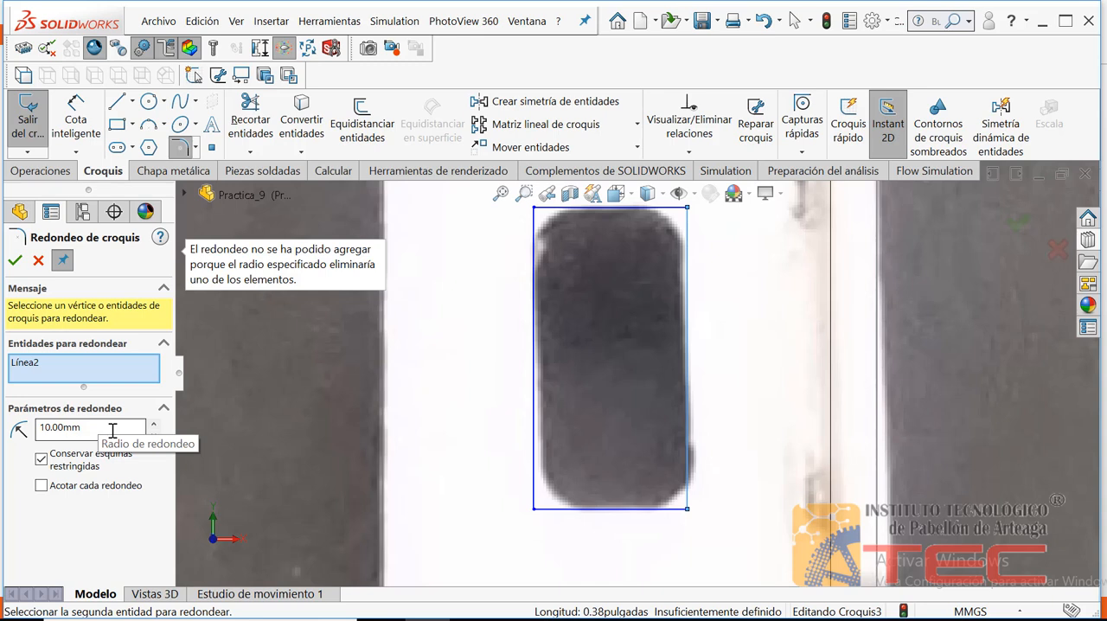
left_click_drag(109, 428, 28, 433)
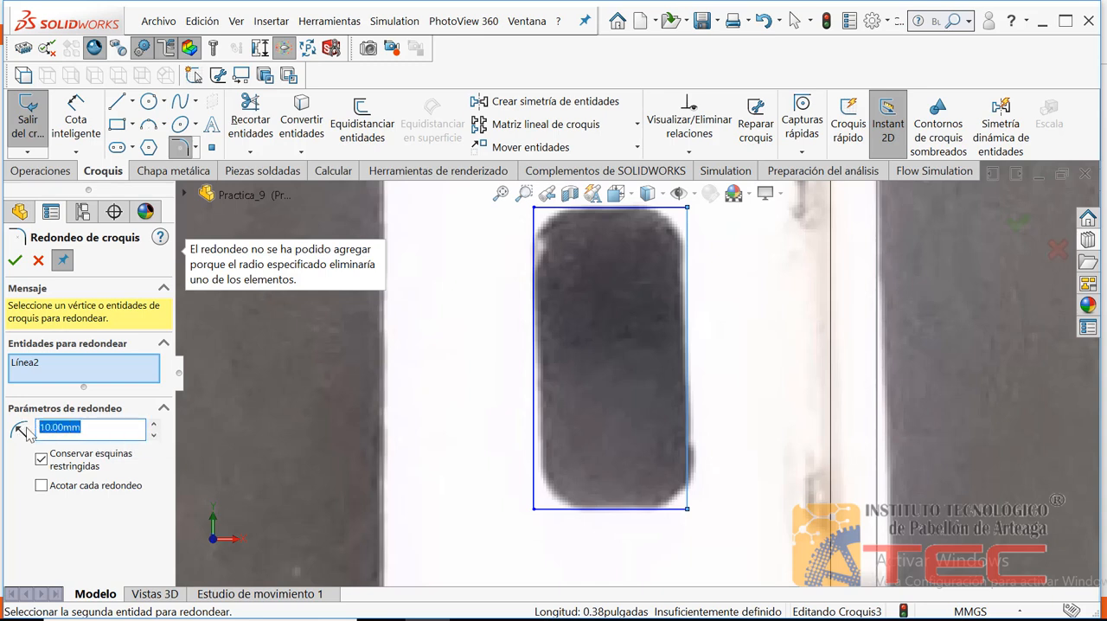
type("2")
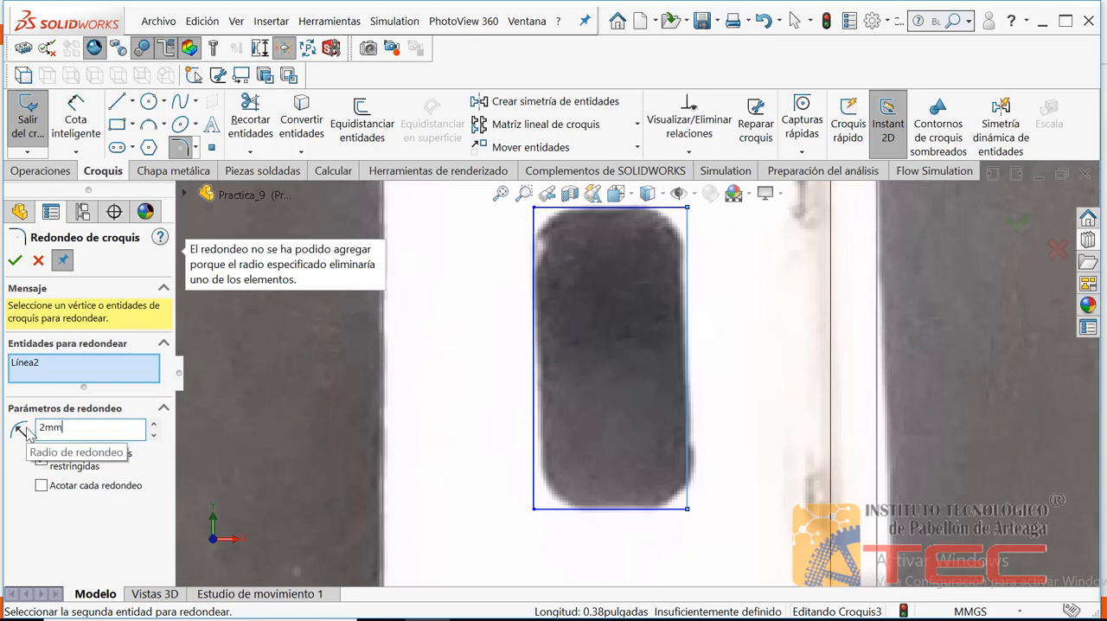
type("mm")
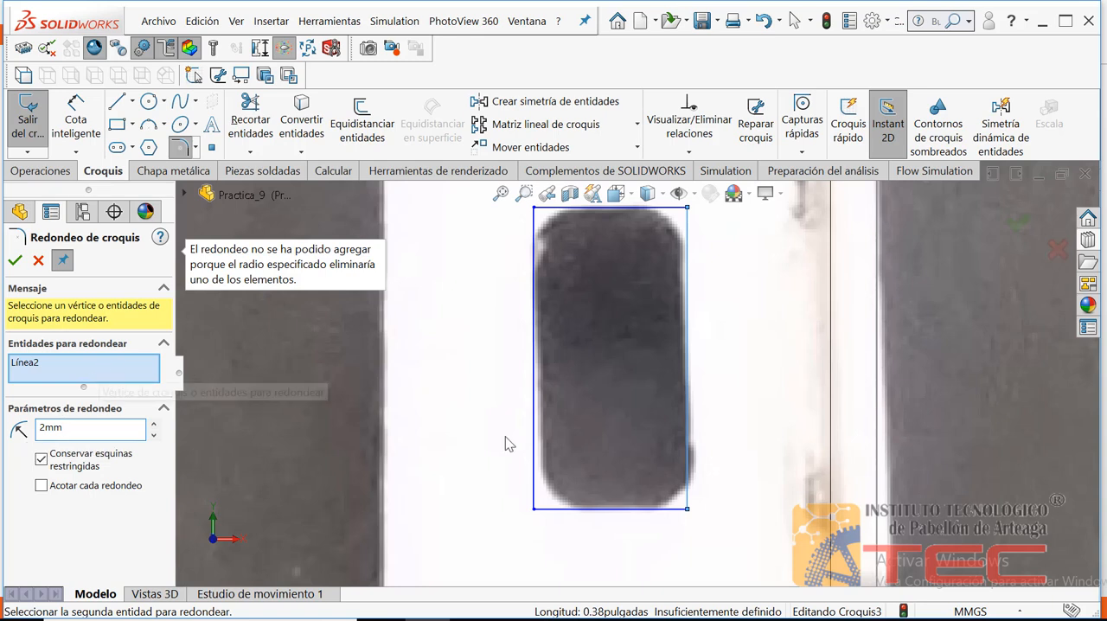
left_click(659, 510)
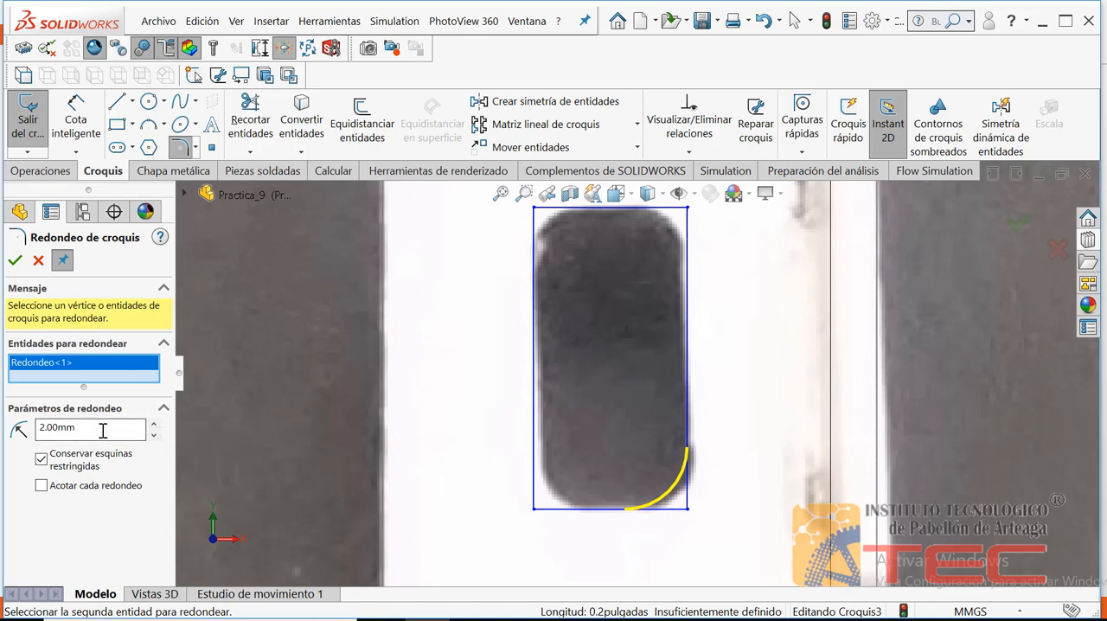
Reduce the radius of the slot rectangle's corner fillet to 1.5 mm
left_click_drag(99, 427, 17, 428)
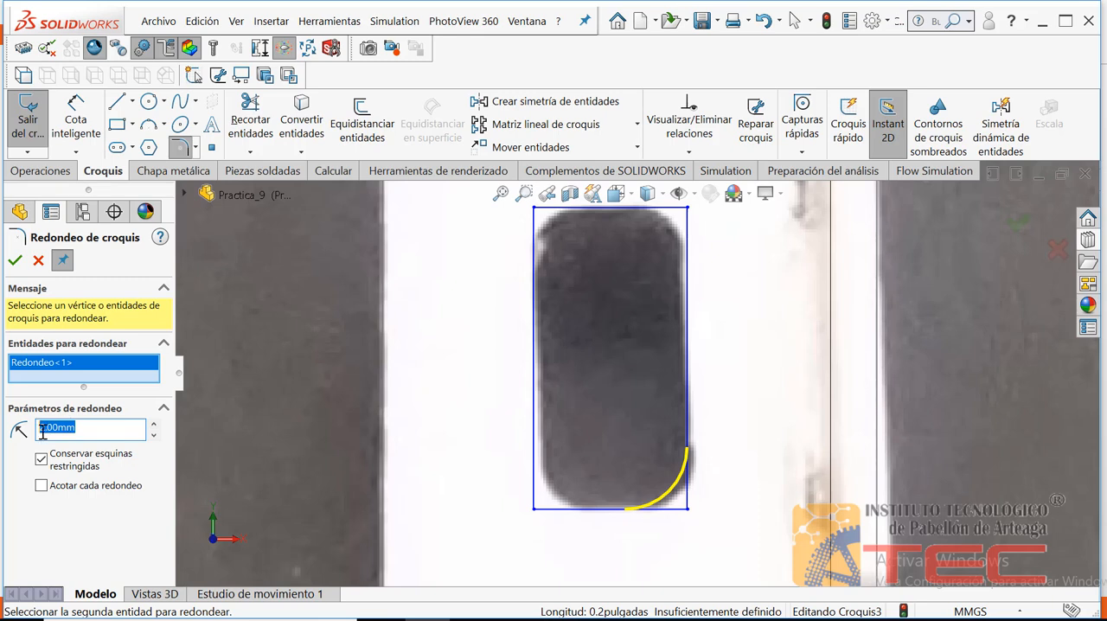
key("BackSpace")
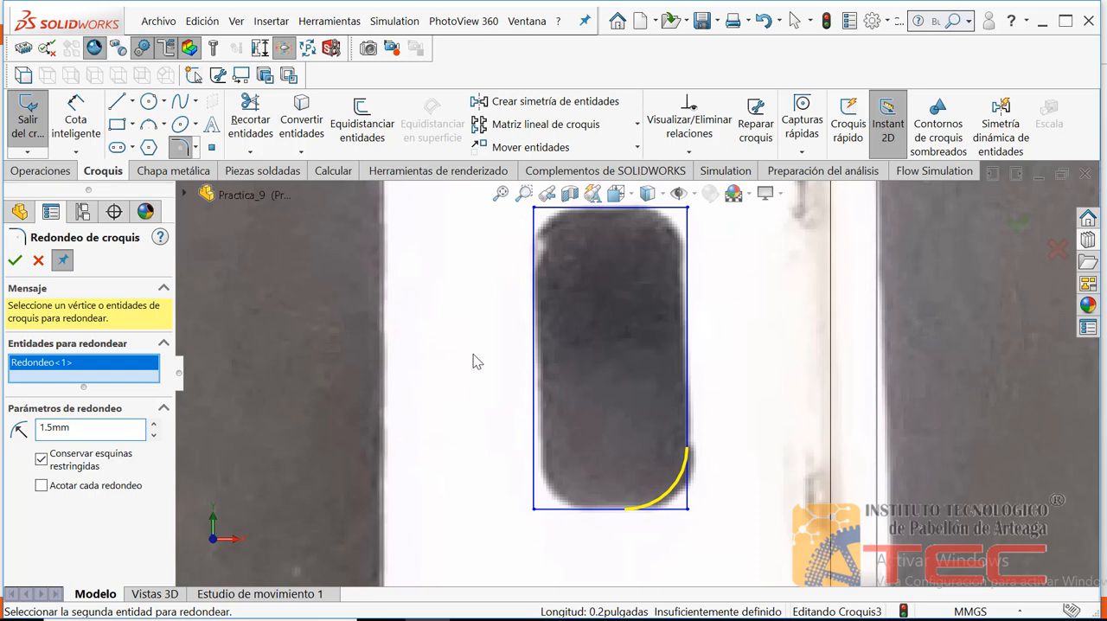
left_click(420, 329)
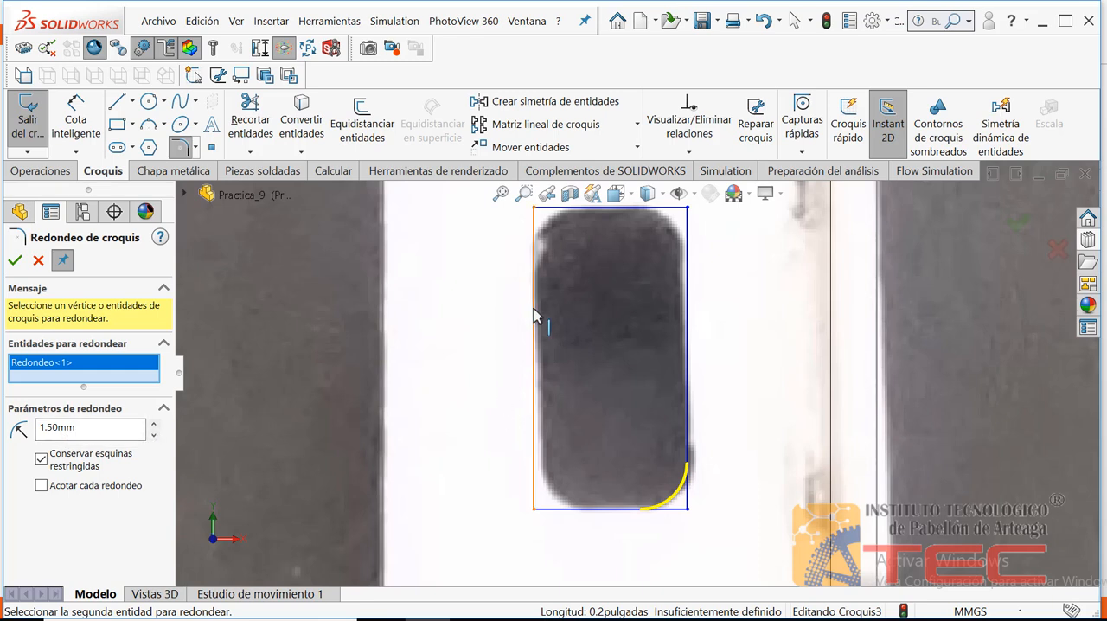
Round the other three corners of the slot rectangle with 1.5 mm sketch fillets
left_click(563, 512)
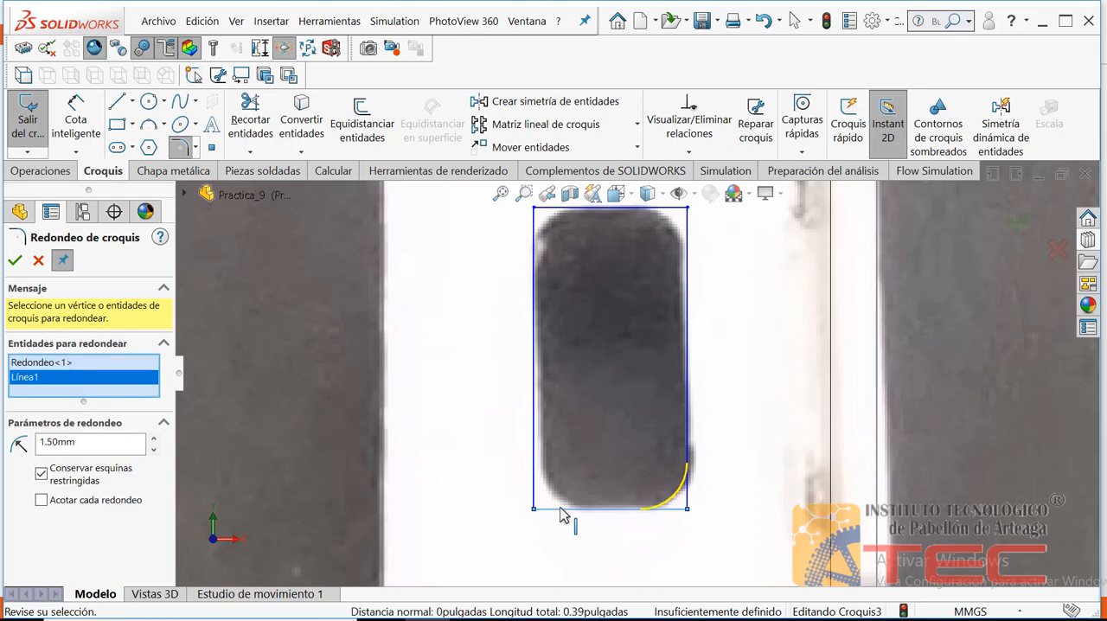
left_click(536, 265)
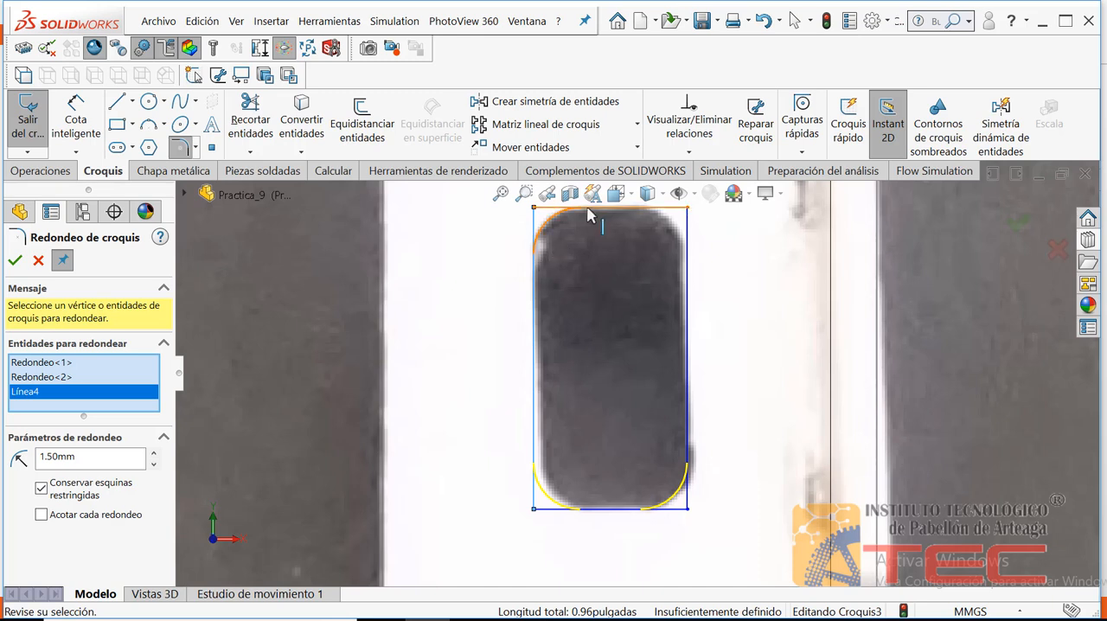
left_click(589, 211)
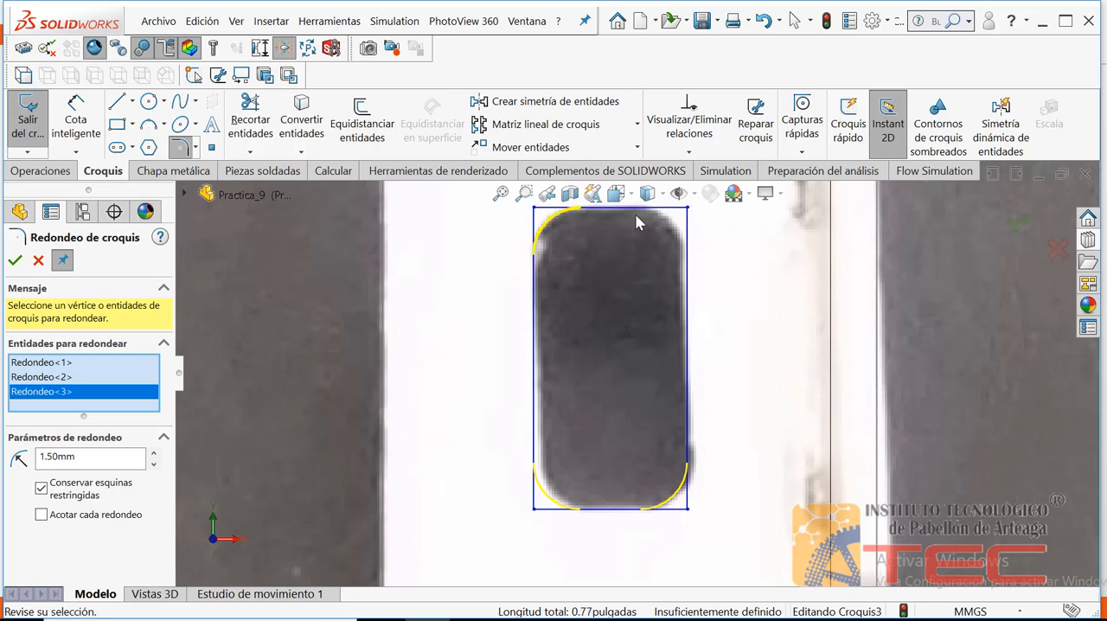
left_click(680, 232)
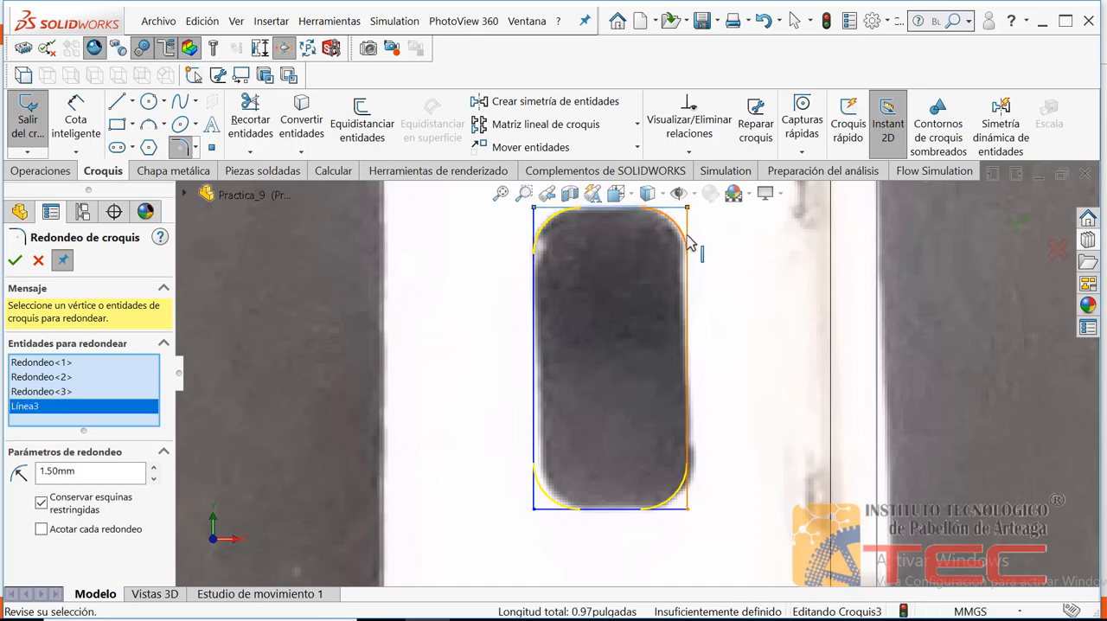
left_click(687, 234)
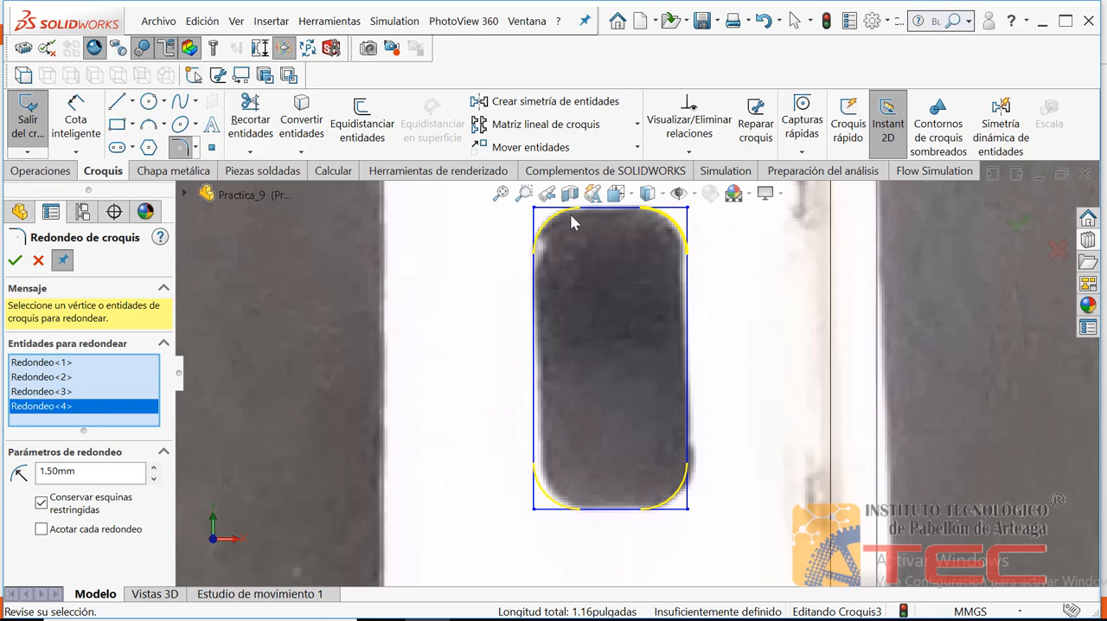
left_click(14, 260)
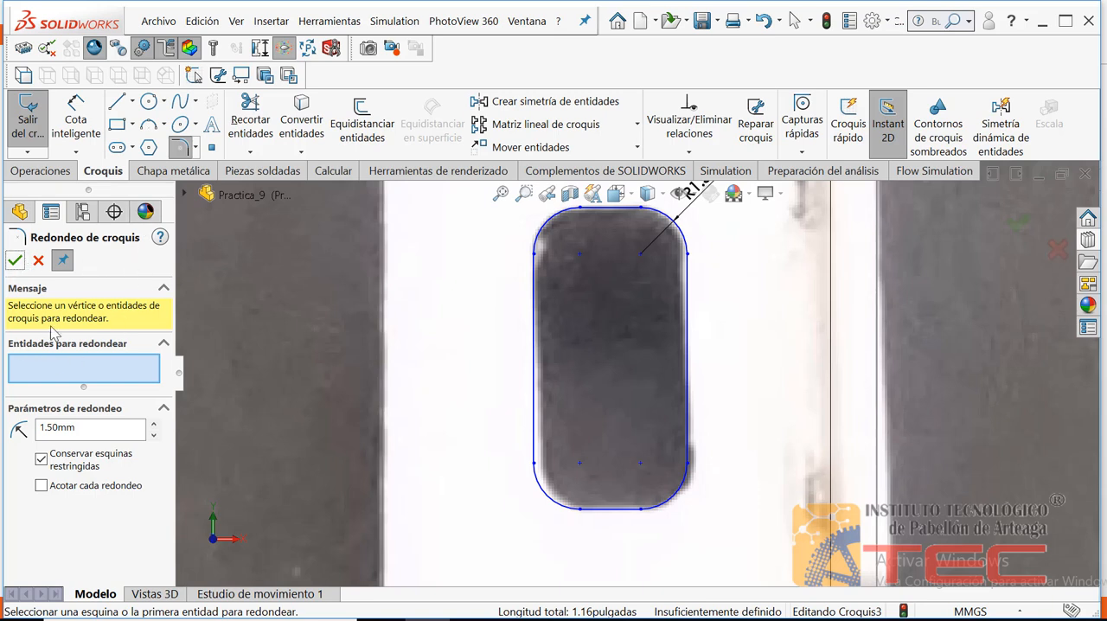
left_click(15, 260)
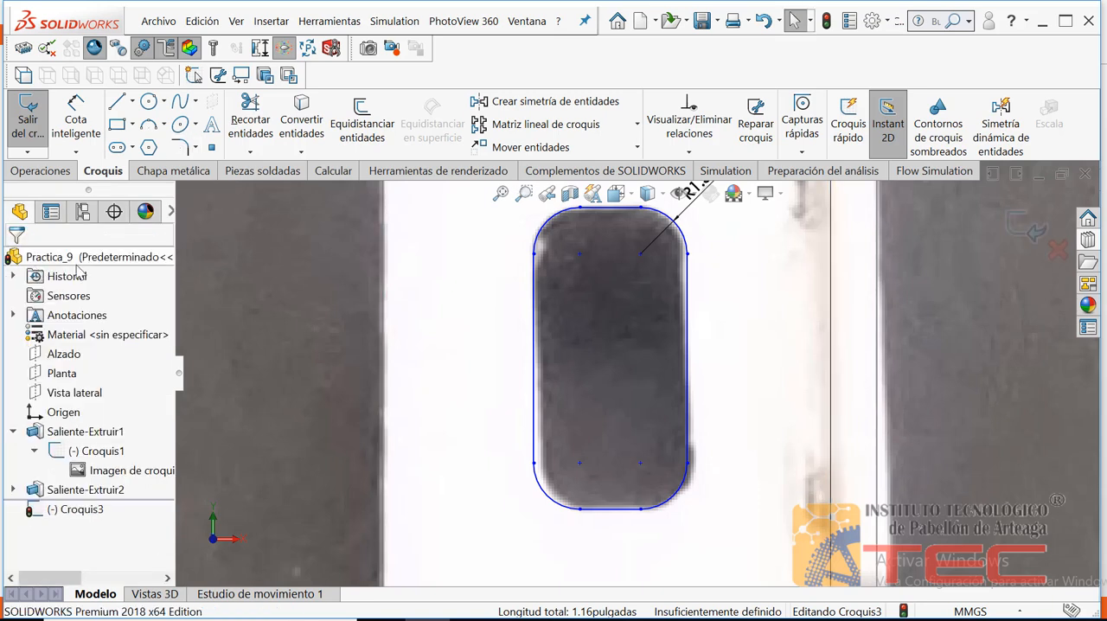
Sketch a circle about 3.35 mm in diameter over the pictured hole in the middle of the outlined arm
left_click(499, 193)
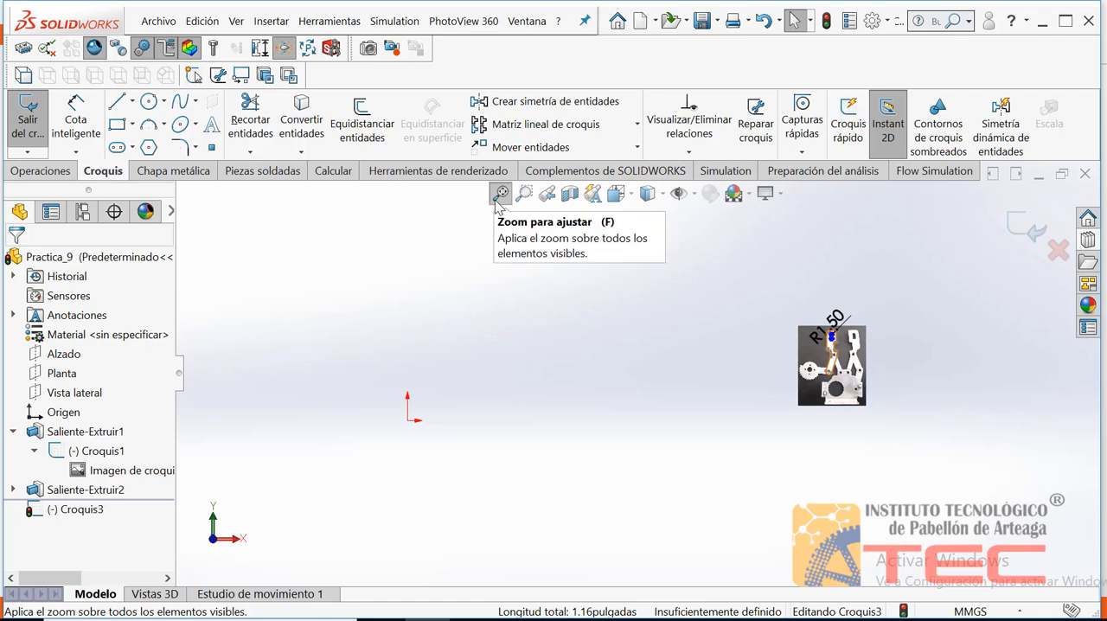
left_click(522, 198)
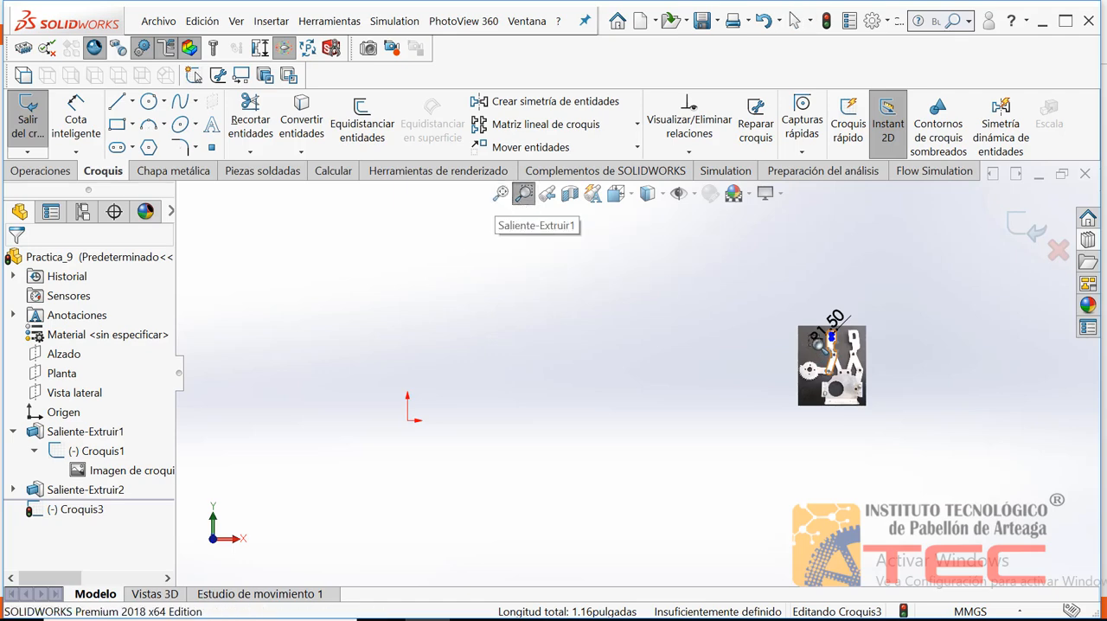
left_click_drag(820, 346, 857, 387)
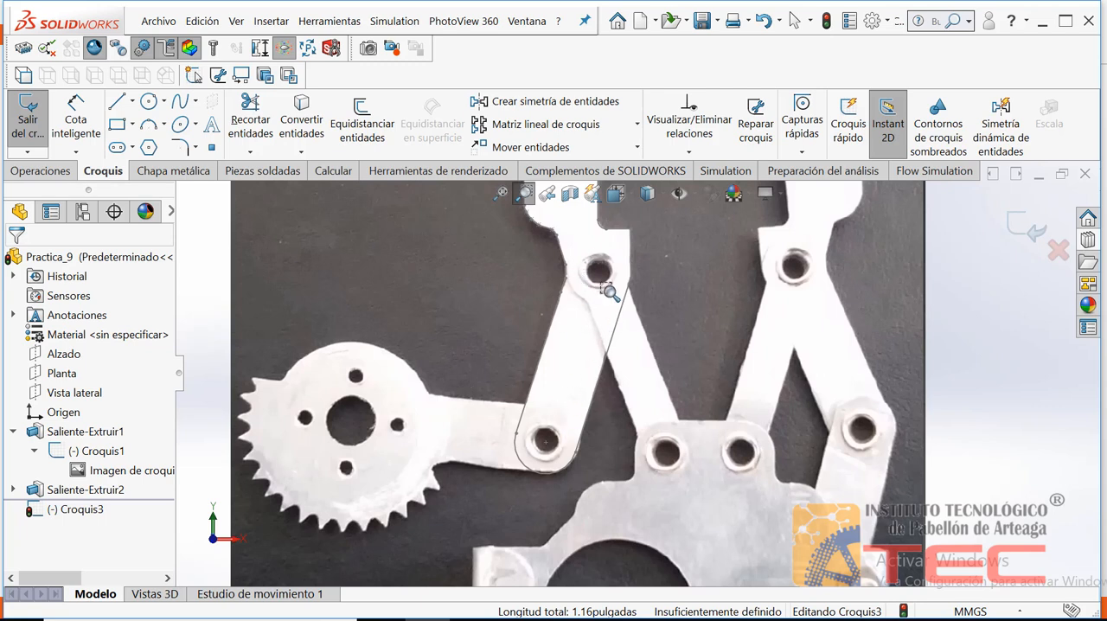
left_click(523, 193)
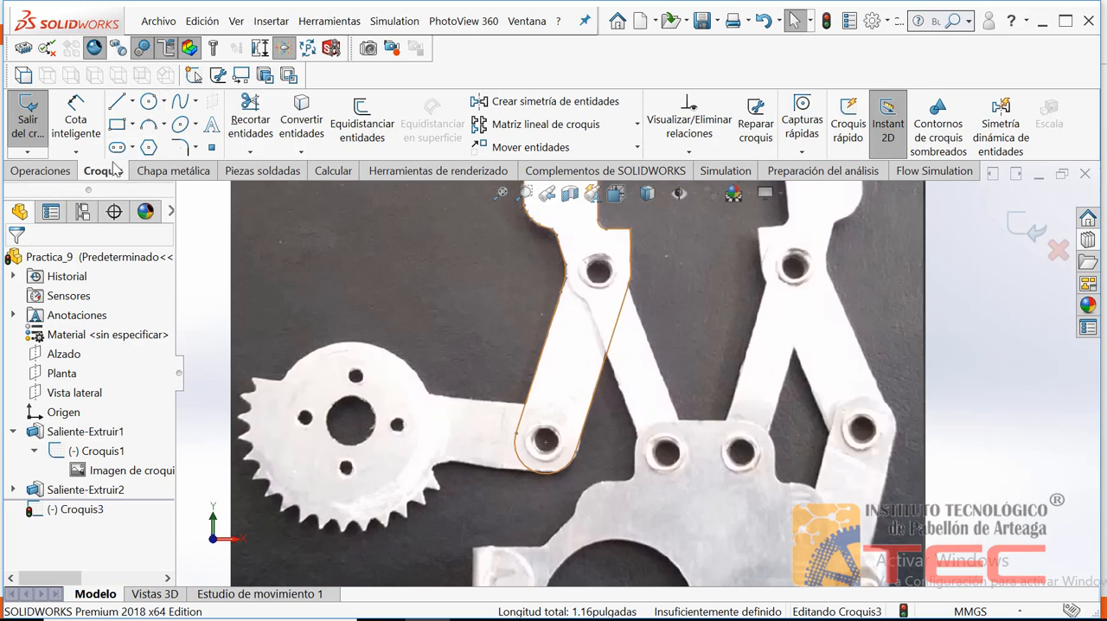
left_click(149, 101)
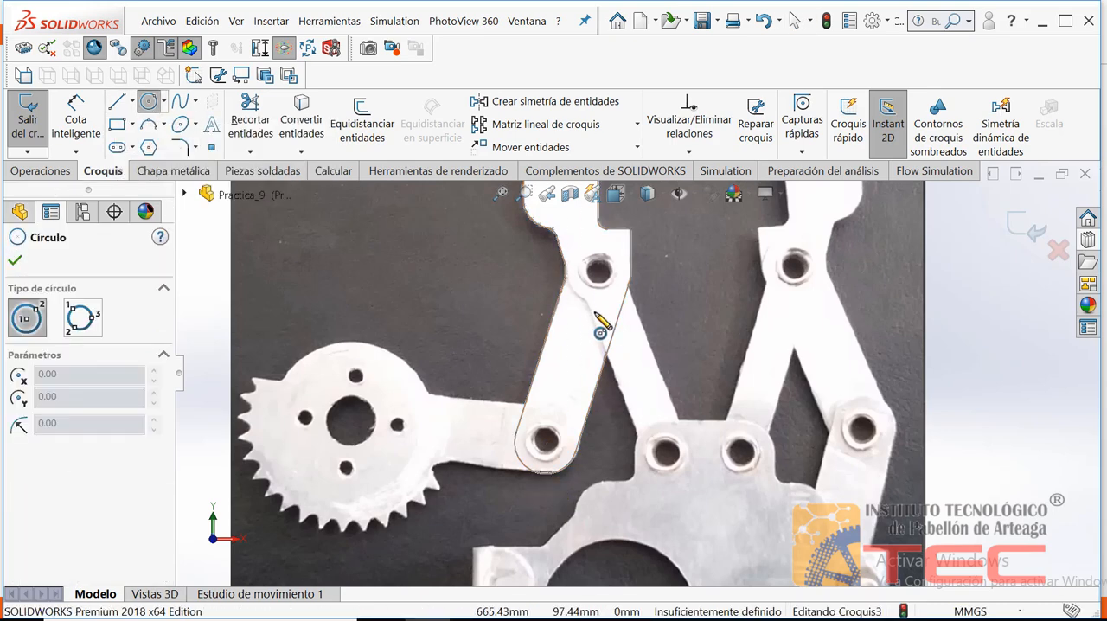
left_click(599, 276)
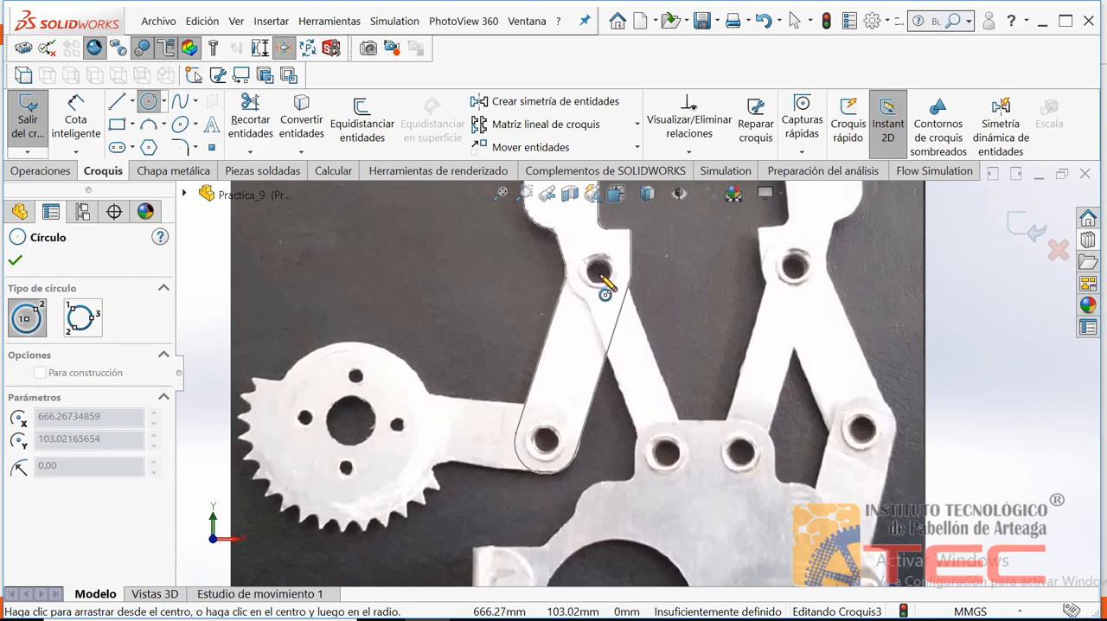
left_click(601, 283)
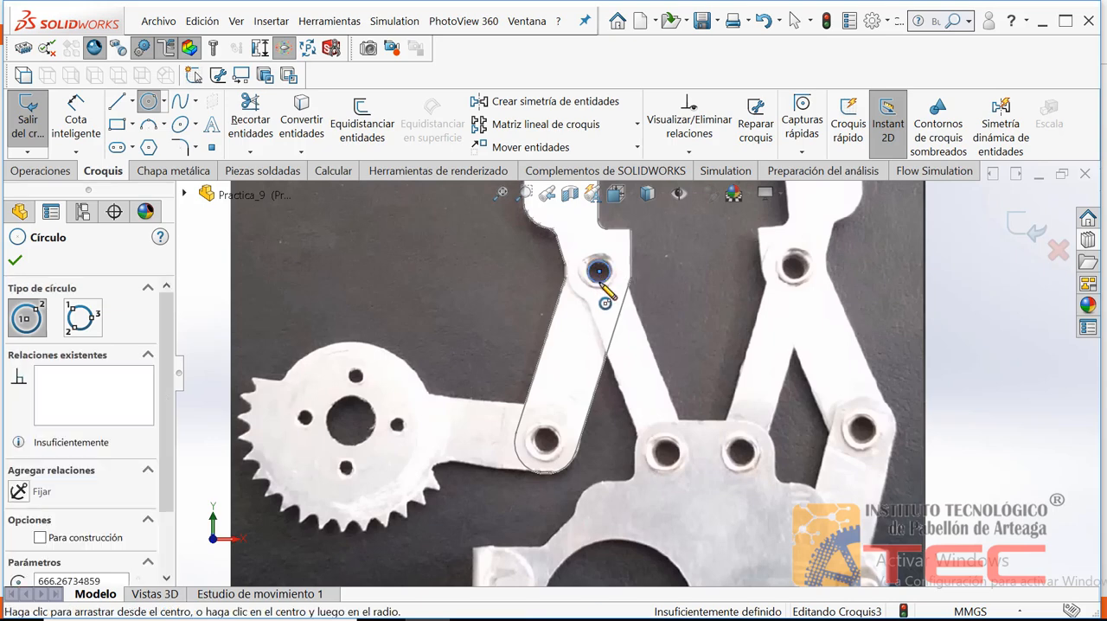
key("Escape")
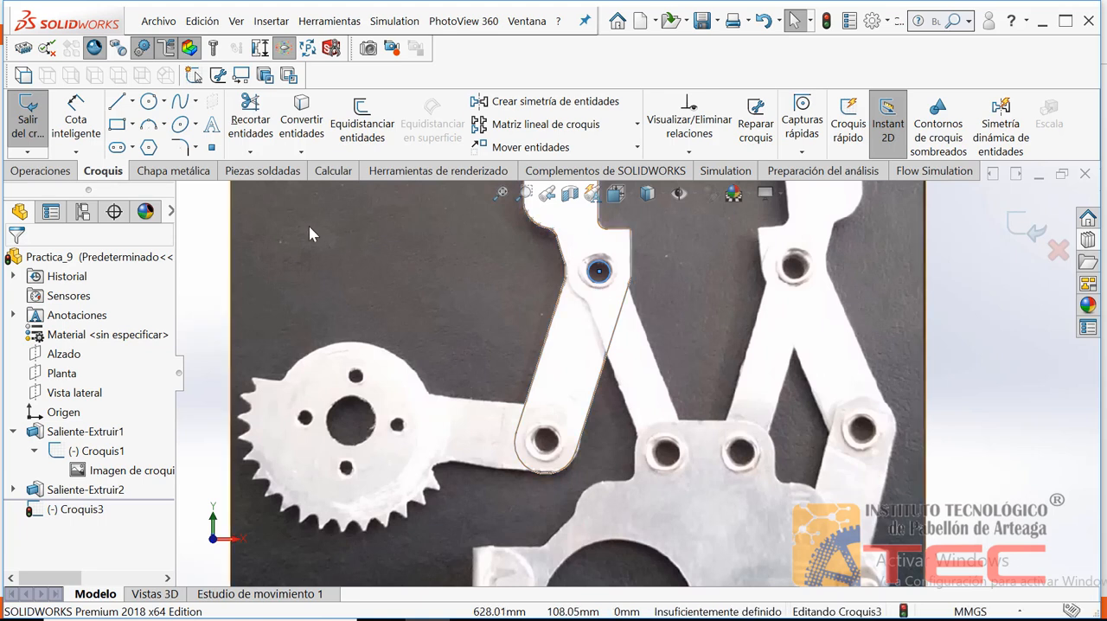
Sketch a second circle over the pictured hole at the rounded lower end of the outlined arm
left_click(149, 101)
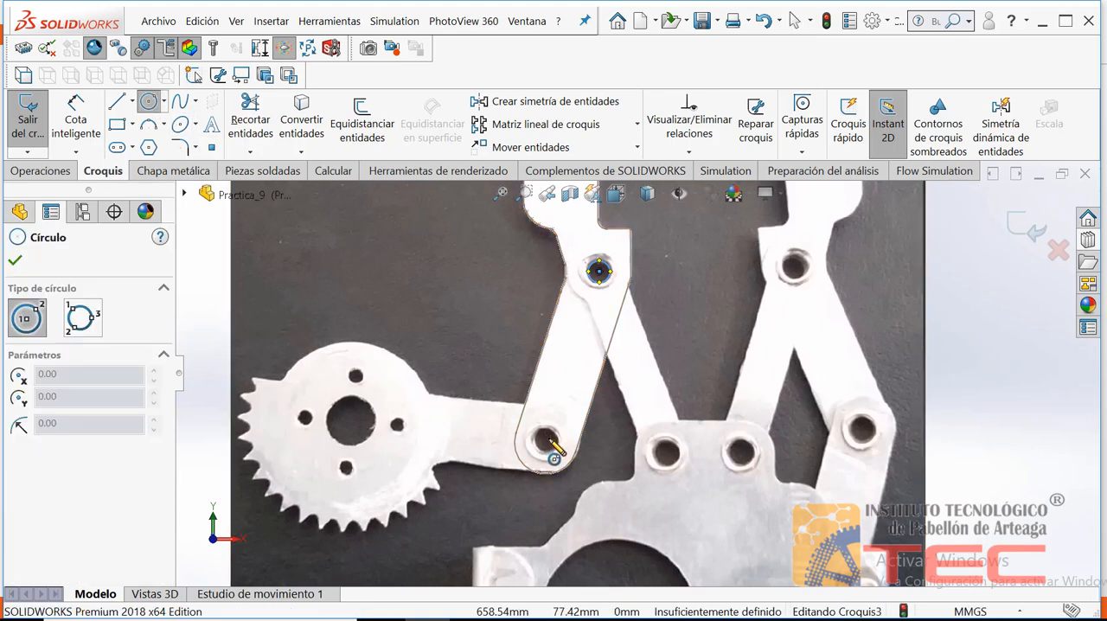
left_click(545, 441)
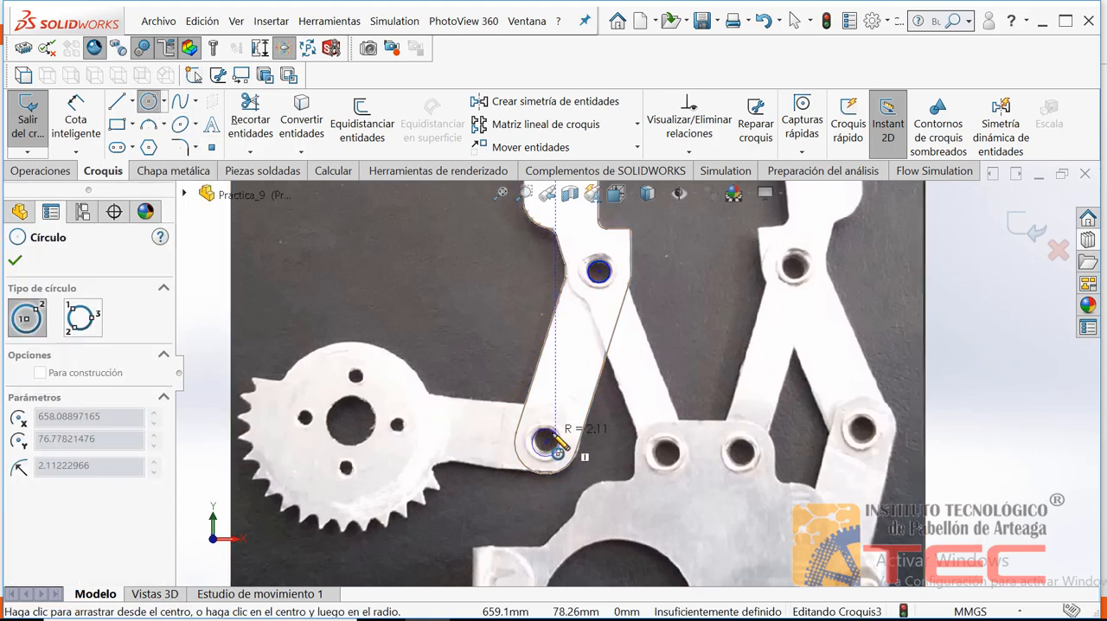
left_click(558, 443)
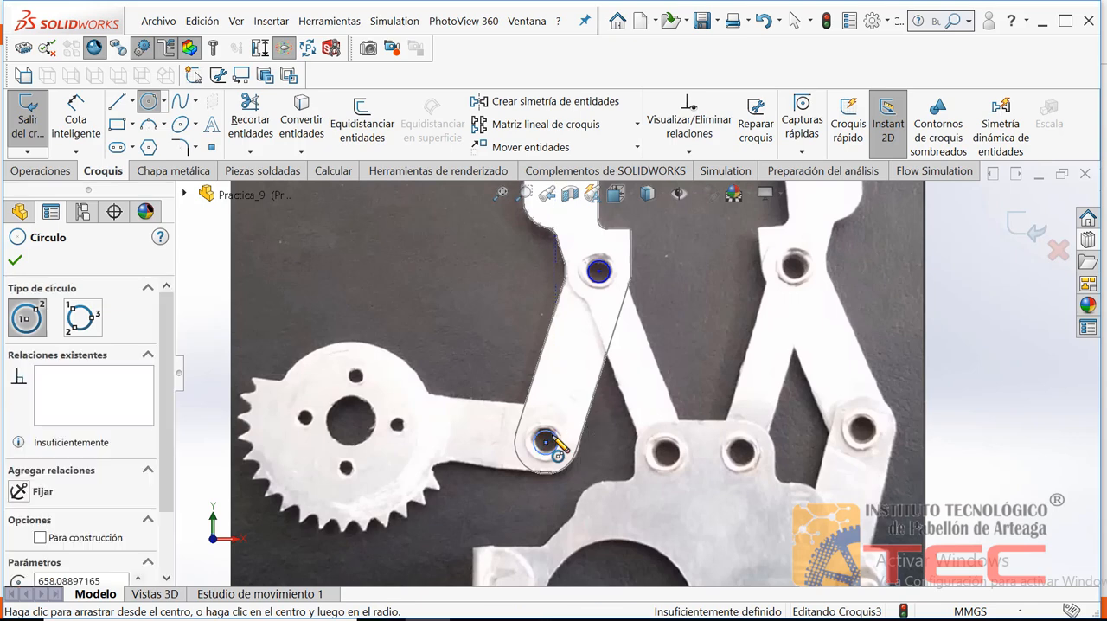
key("Escape")
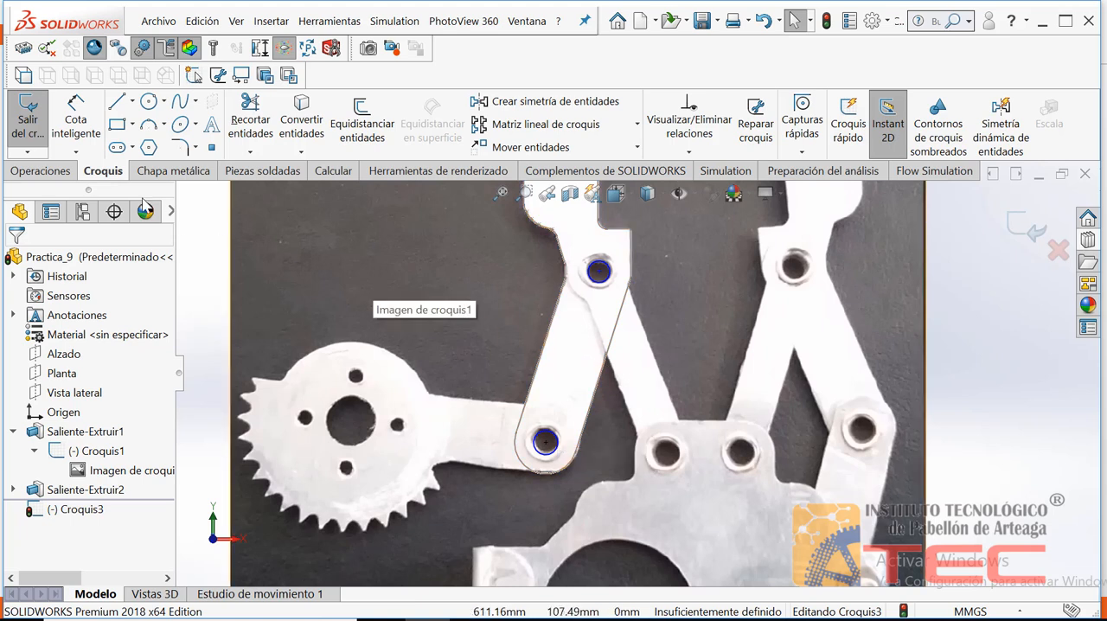
Dimension the diameter of the circle on the arm's middle hole as 3.5 mm
left_click(76, 131)
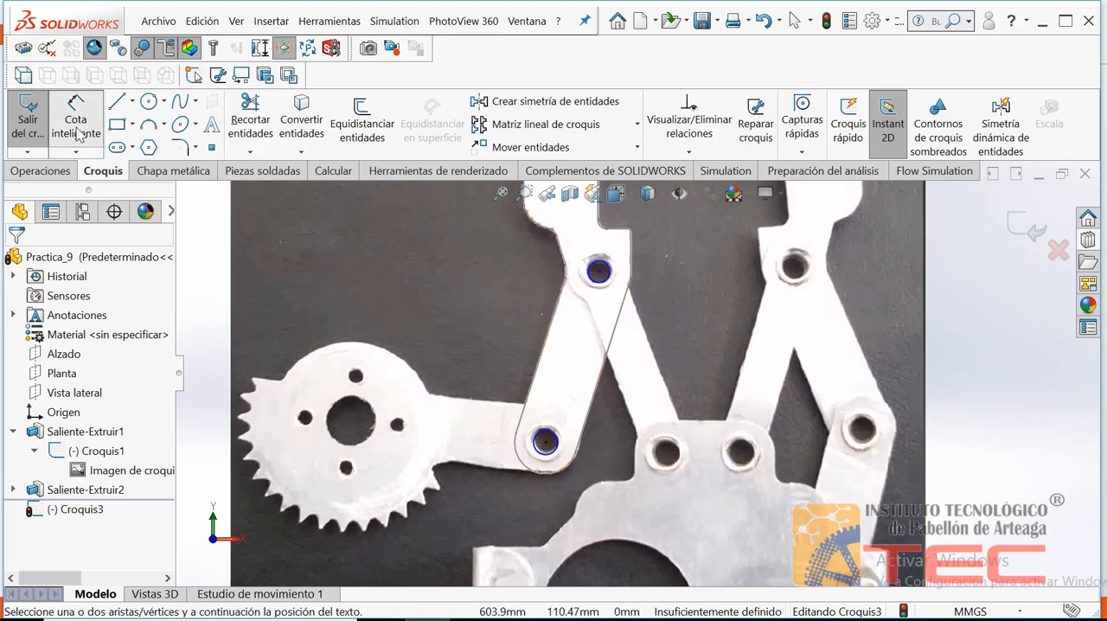
left_click(607, 285)
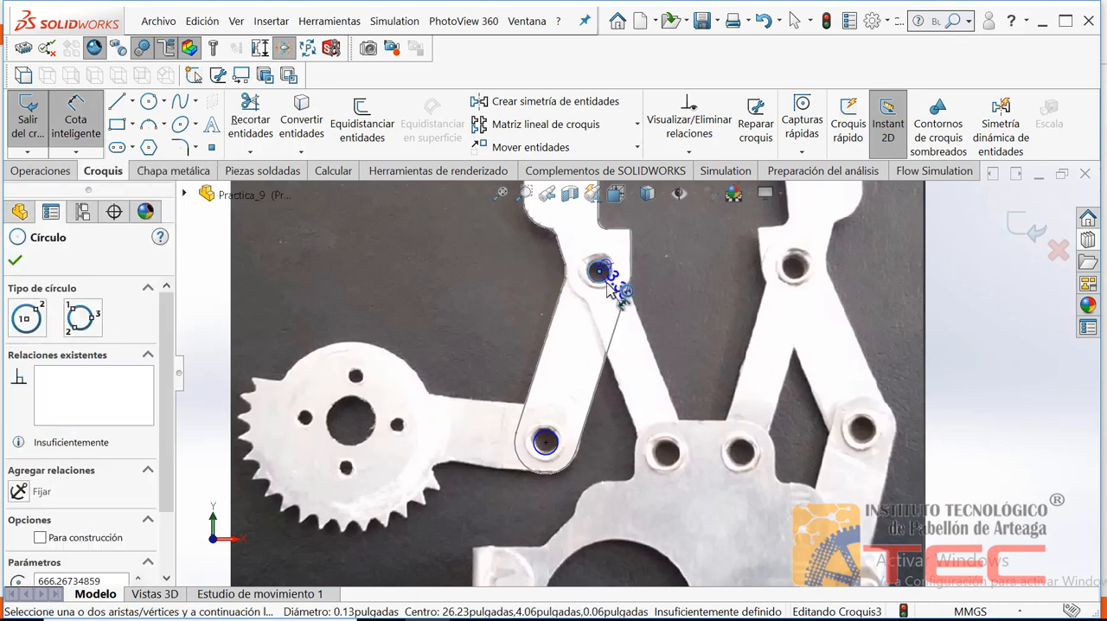
left_click(696, 292)
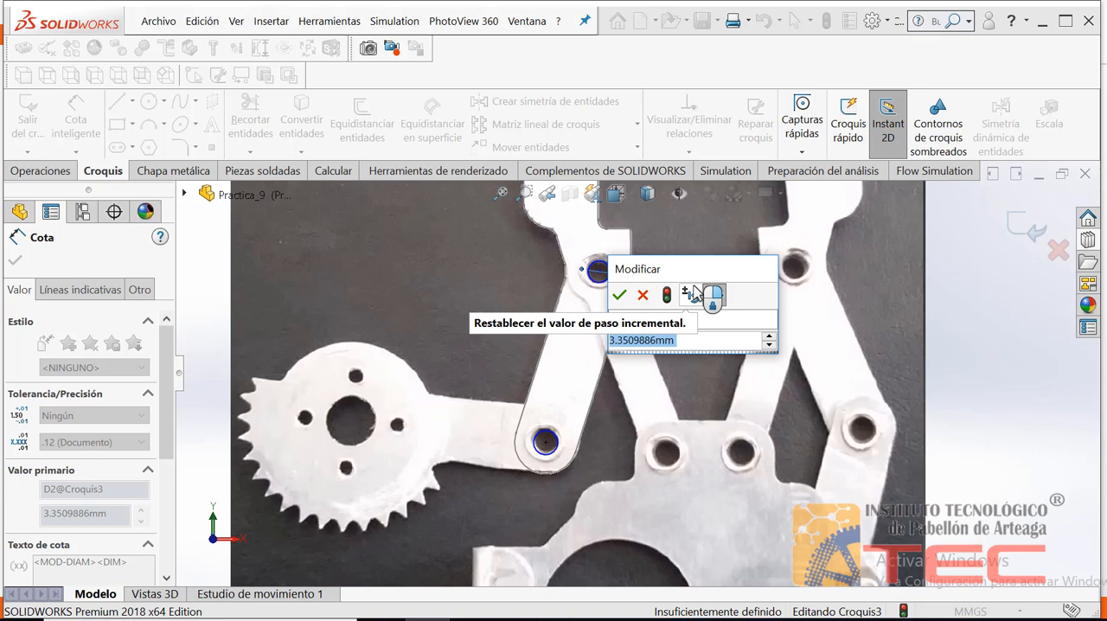
type("3.5mm")
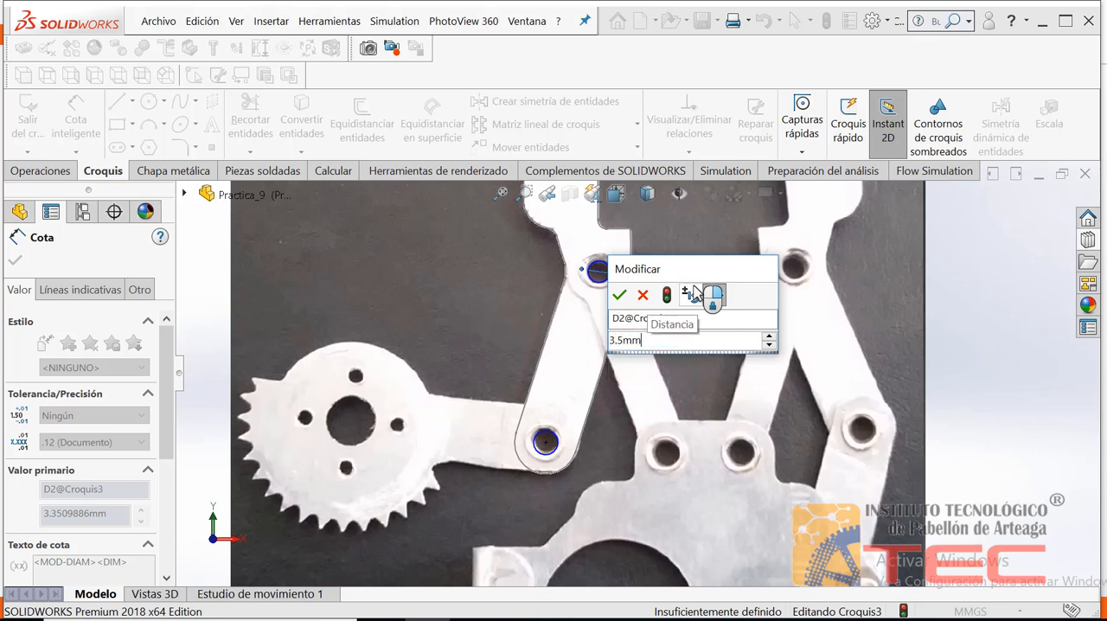
left_click(619, 295)
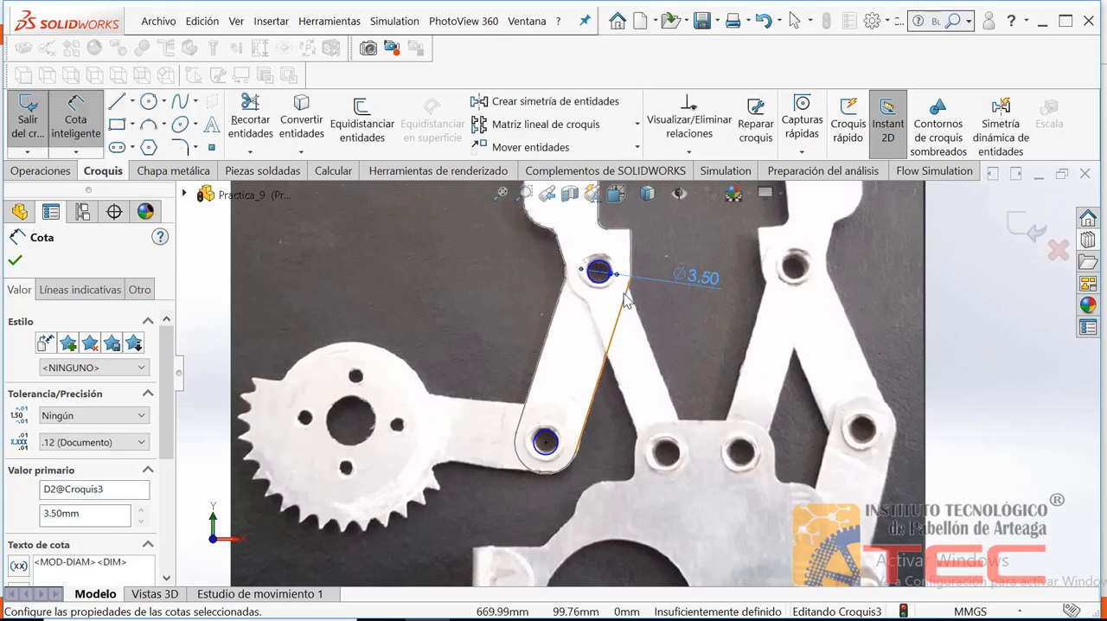
key("Escape")
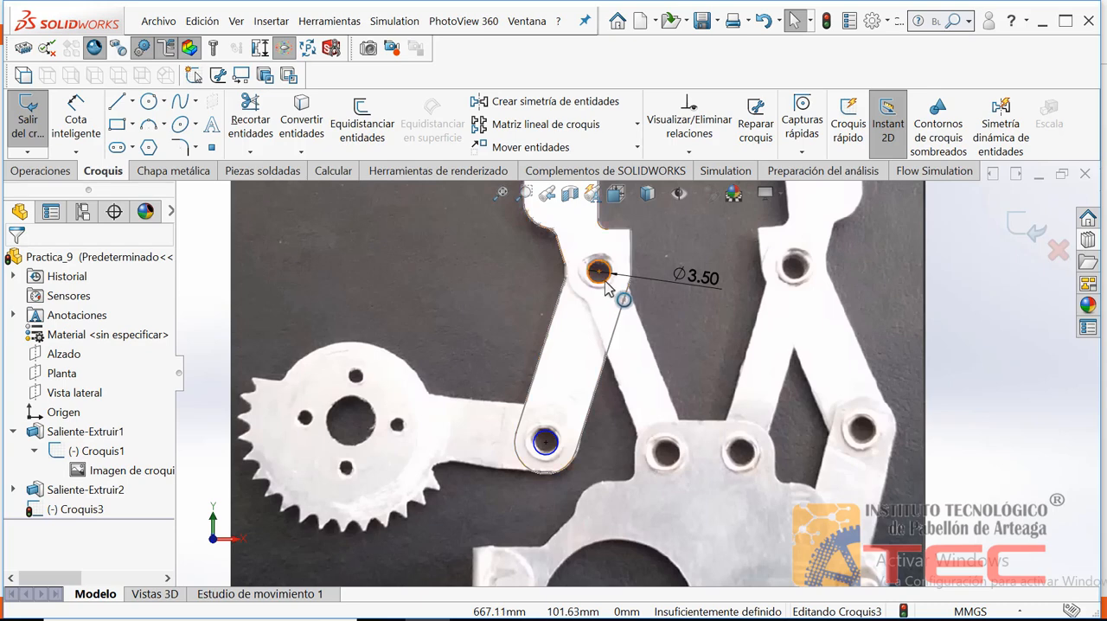
Add an equal relation between the circle on the arm's middle hole and the circle at its lower end
left_click(606, 286)
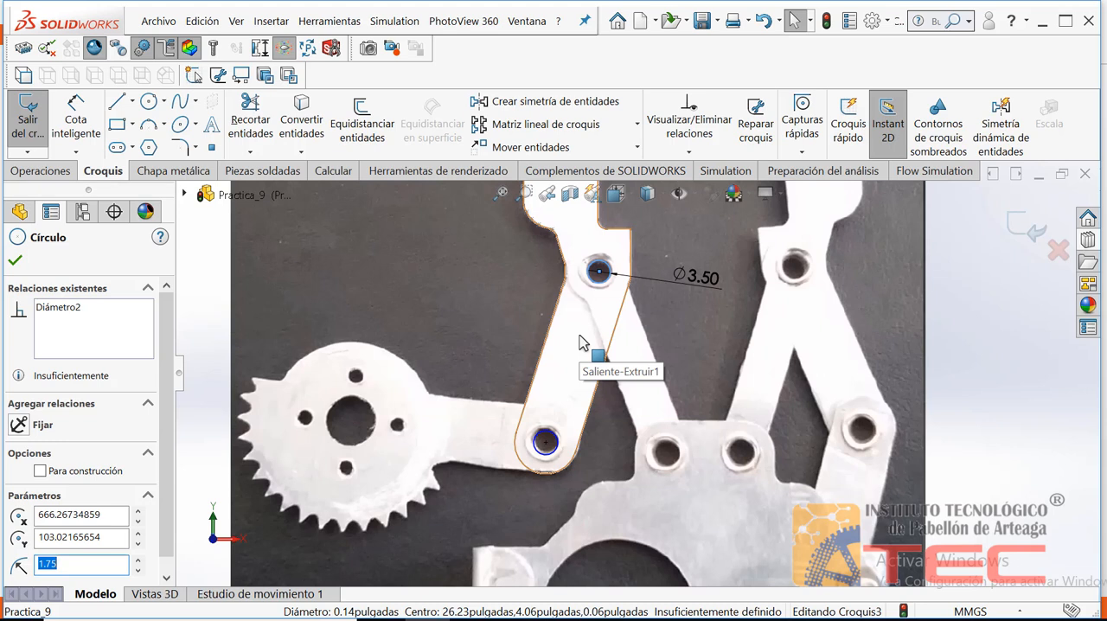
left_click(560, 449, "ctrl")
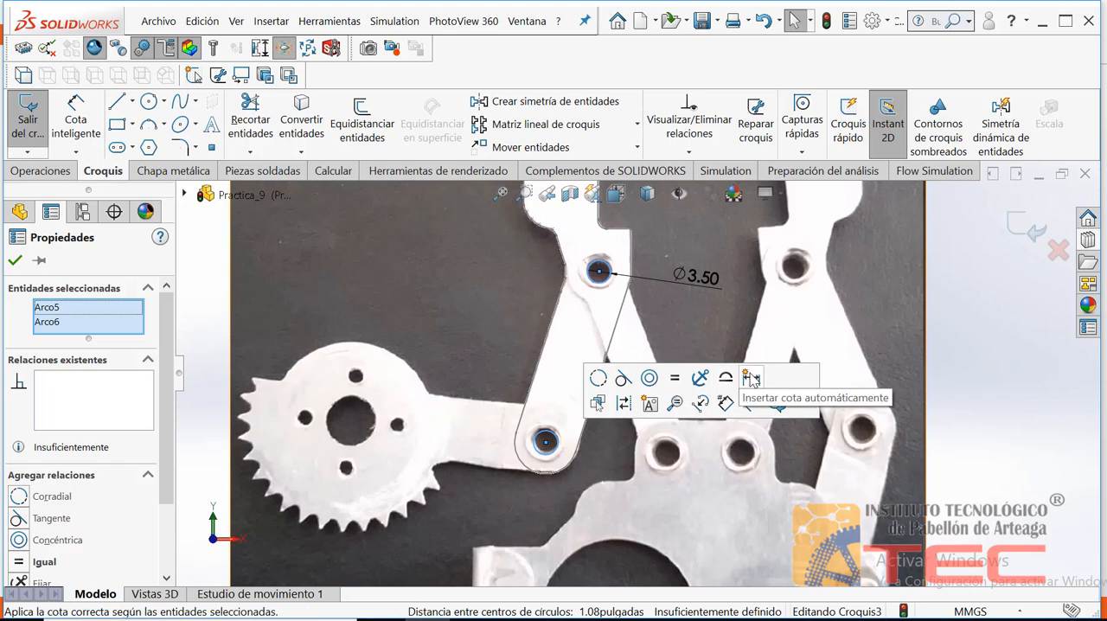
left_click(675, 379)
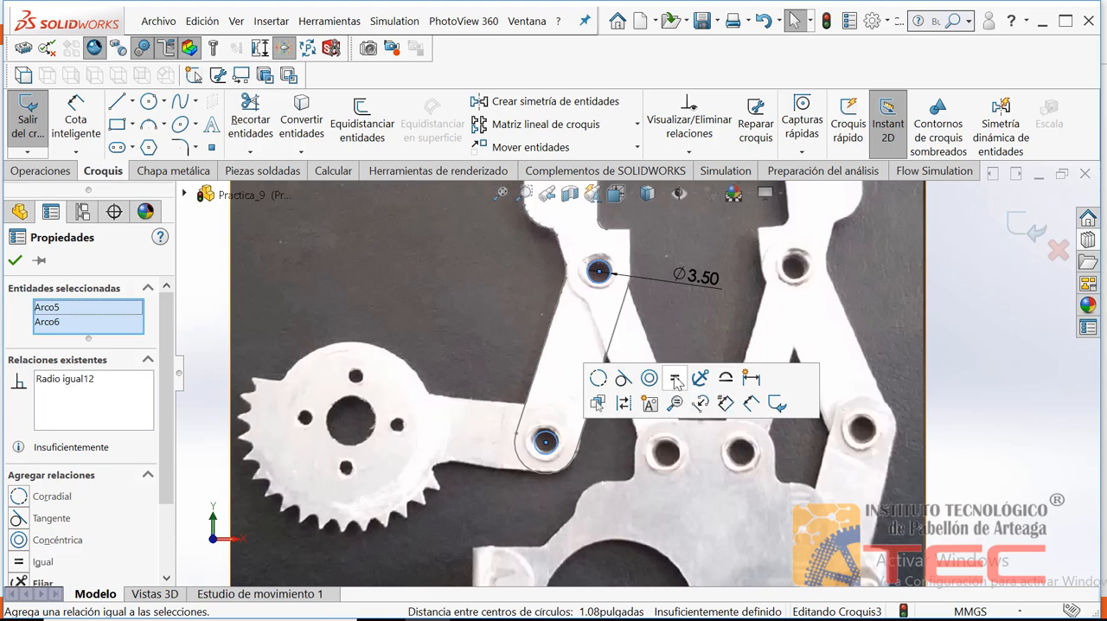
left_click(416, 418)
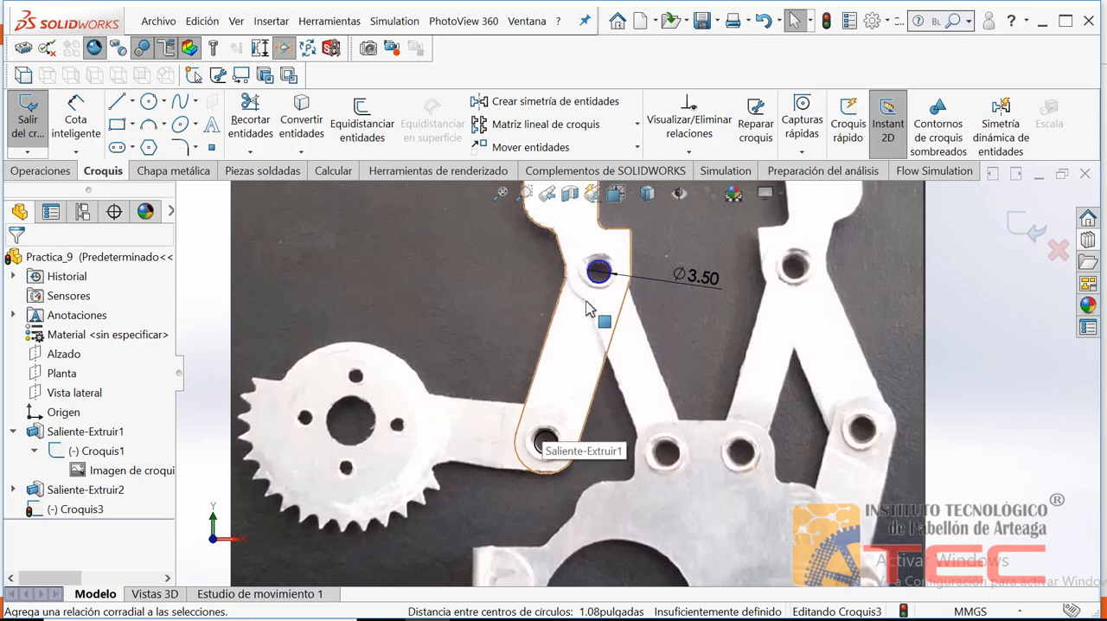
Switch the model's display style to shaded with edges
left_click(502, 196)
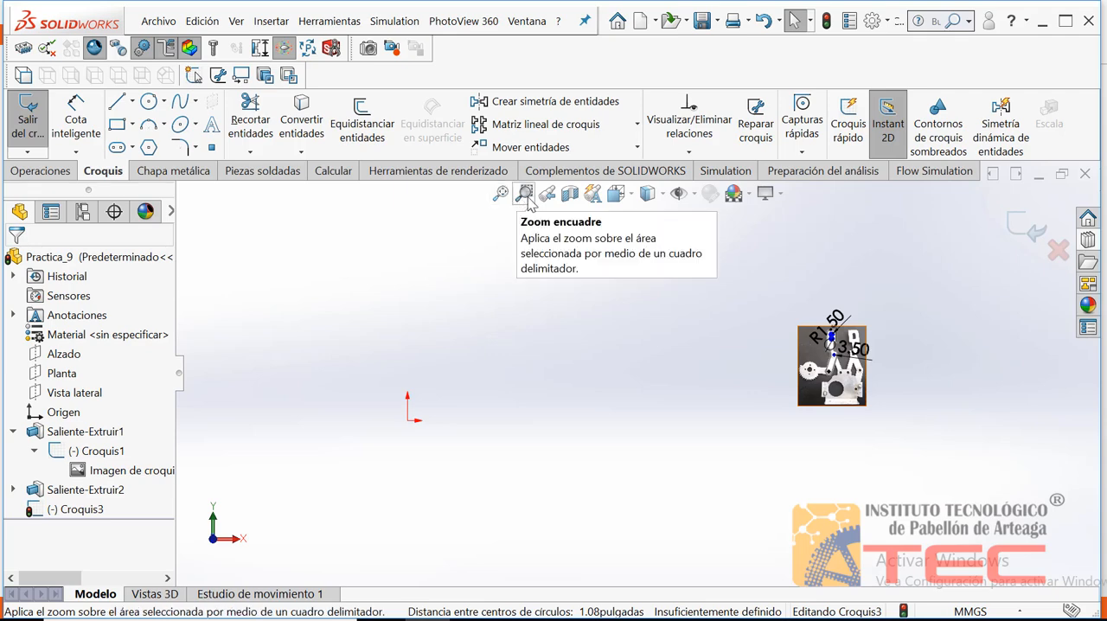
left_click(523, 193)
left_click_drag(794, 327, 886, 420)
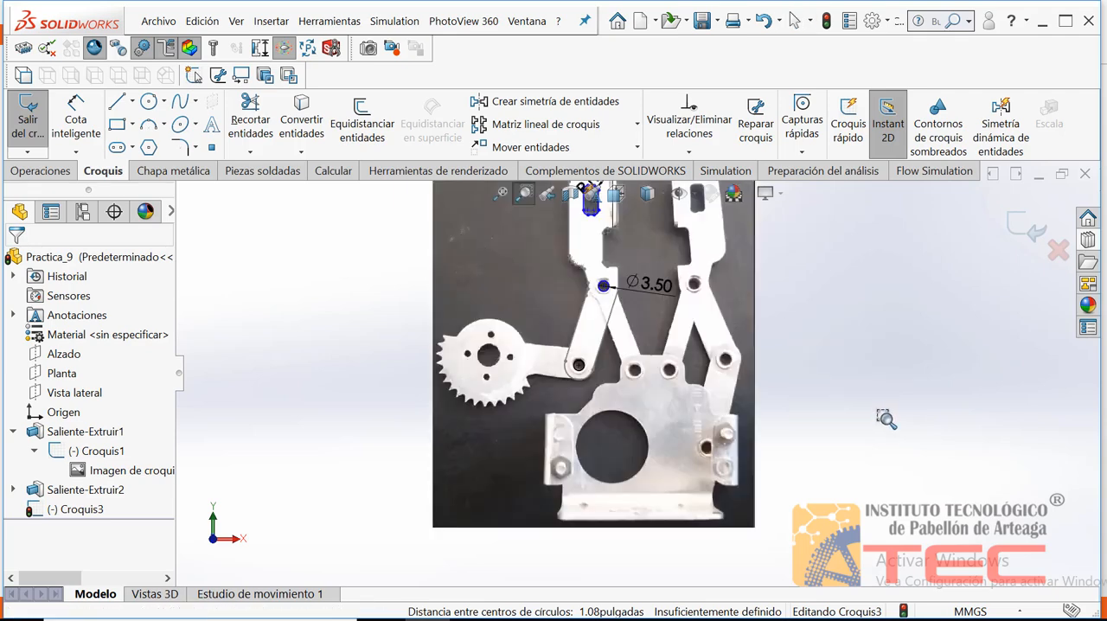
key("Escape")
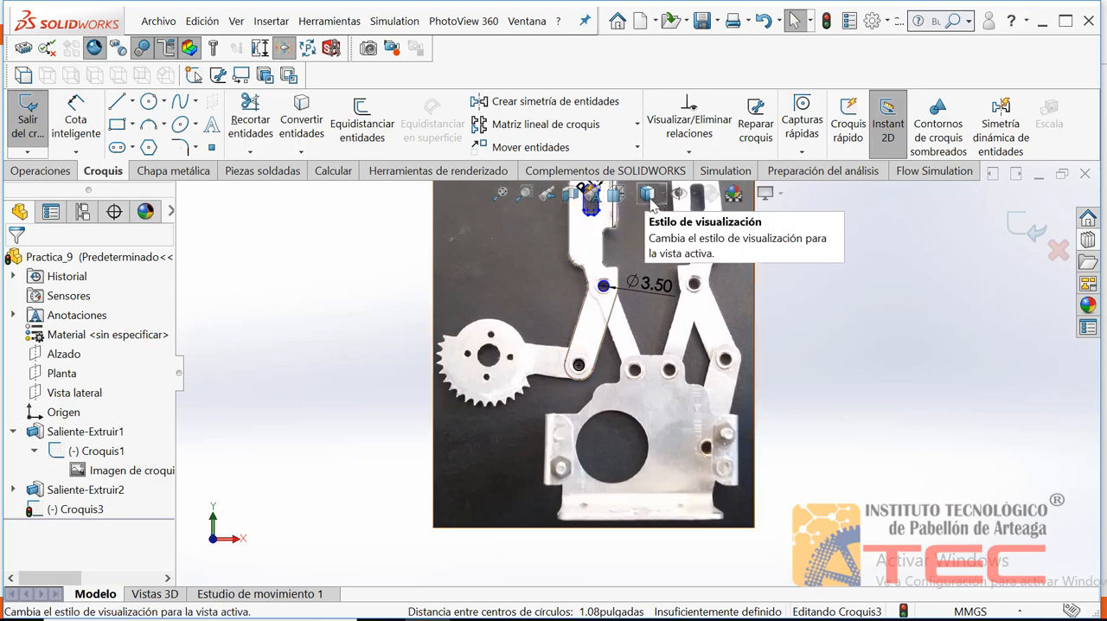
left_click(652, 201)
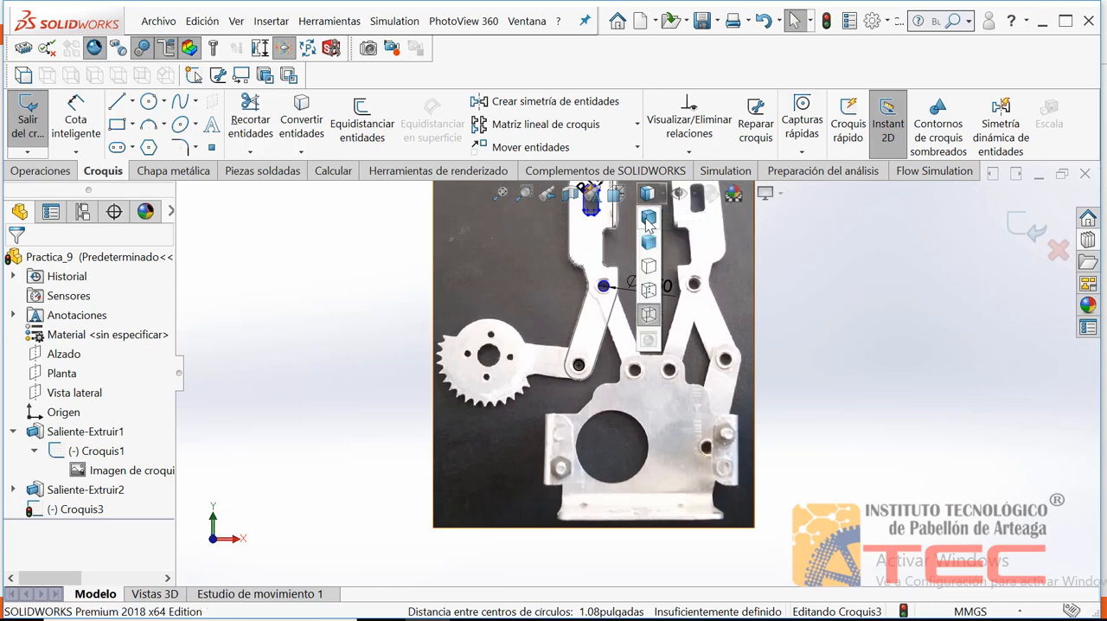
left_click(648, 219)
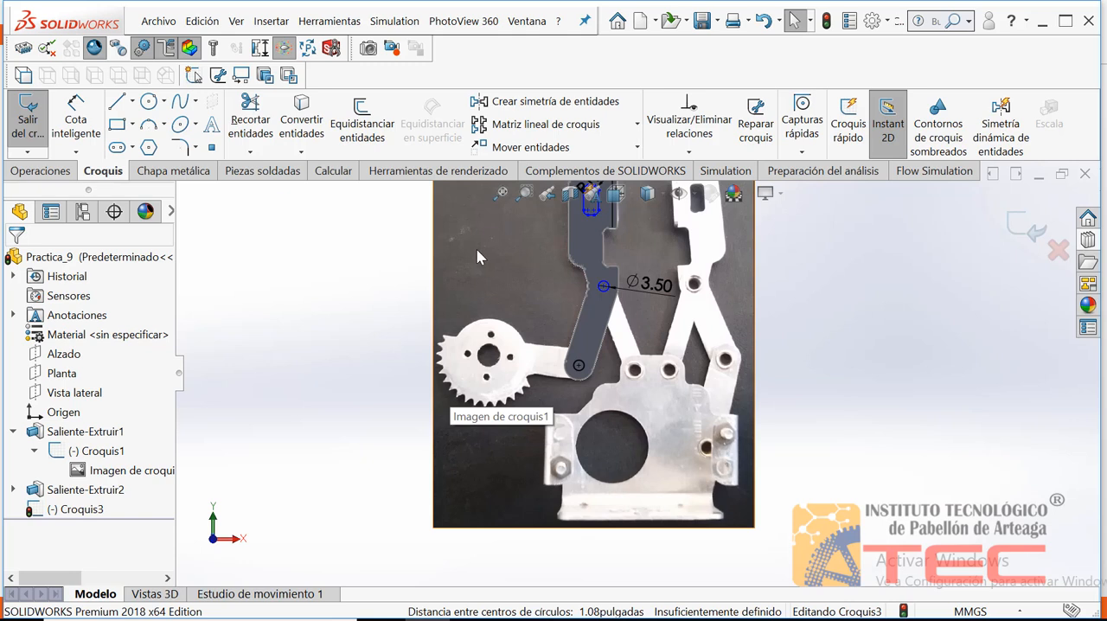
Hide Croquis1 and its reference picture so that only the plate and the current hole sketch are displayed
left_click(66, 459)
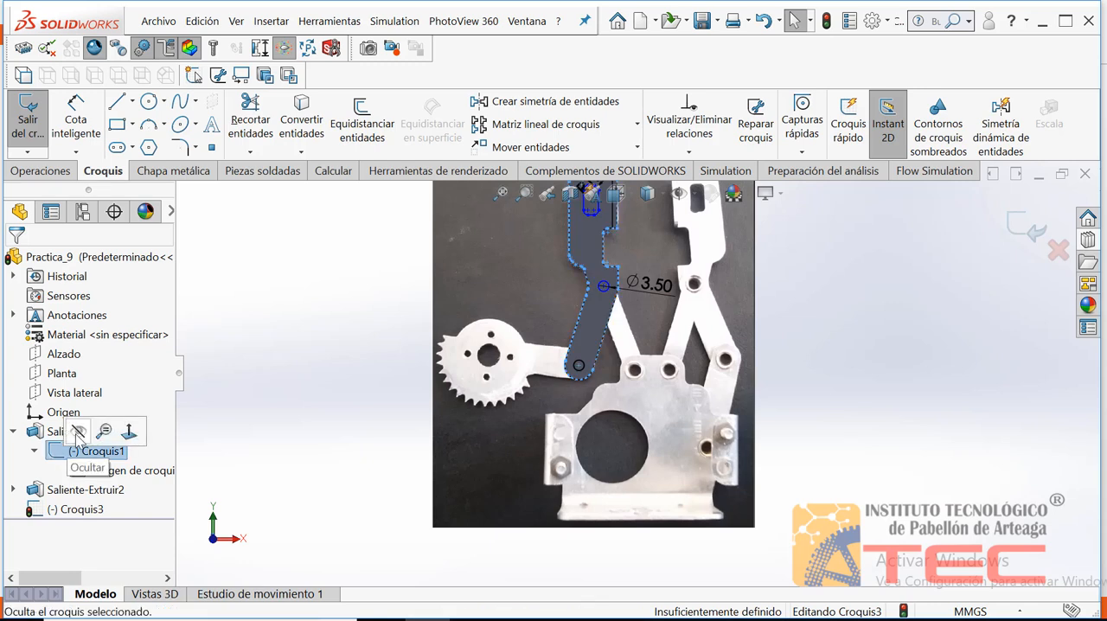
left_click(77, 432)
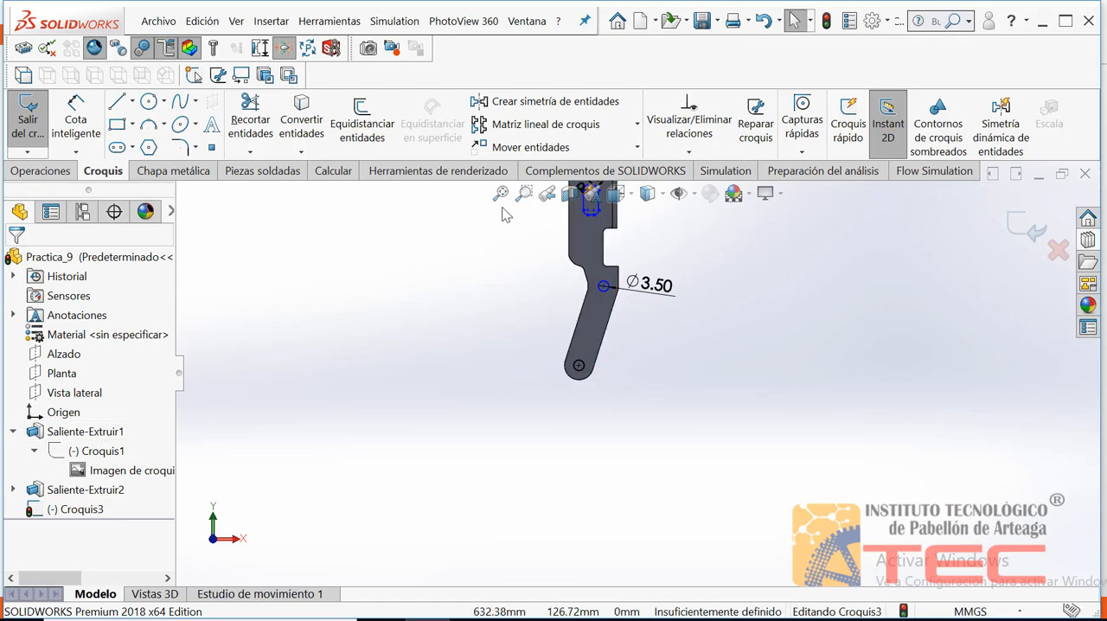
right_click(509, 250)
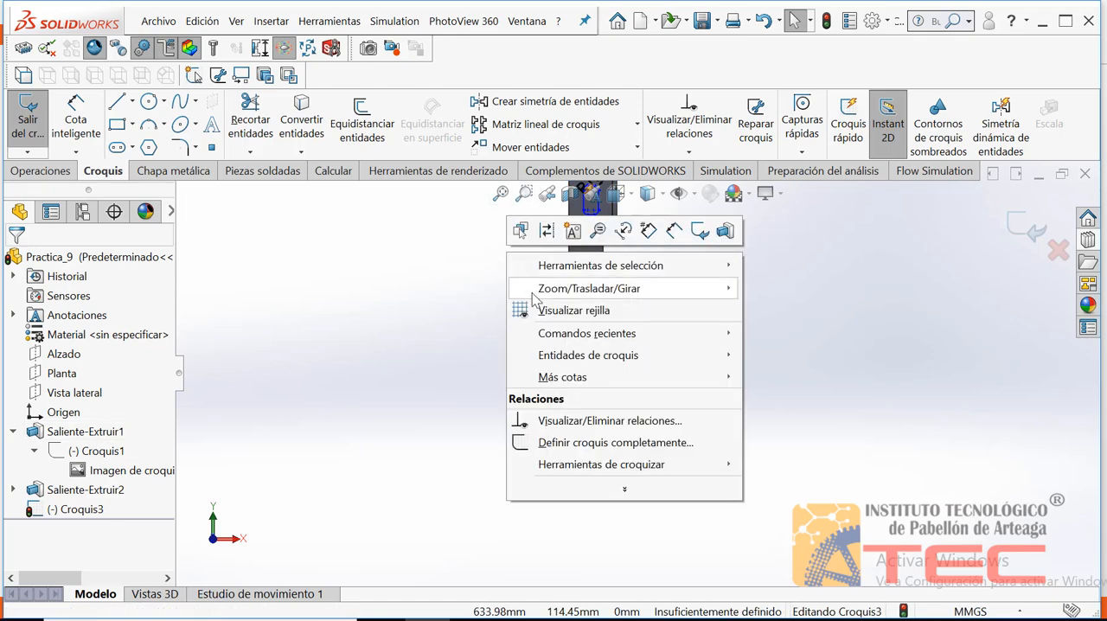
mouse_move(544, 292)
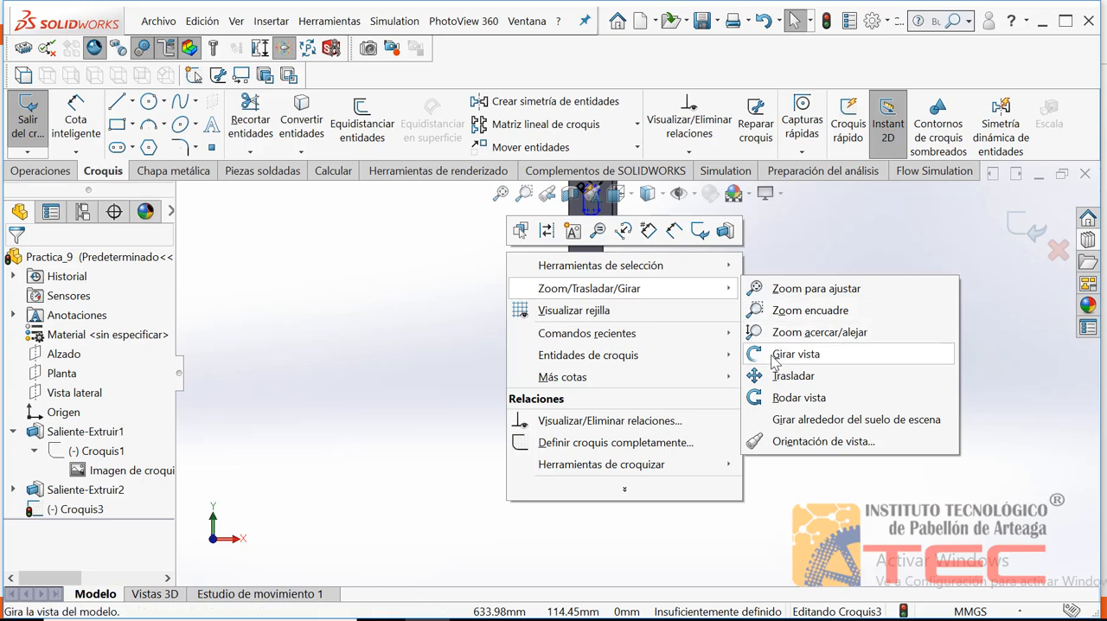
left_click(783, 376)
left_click_drag(717, 303, 704, 395)
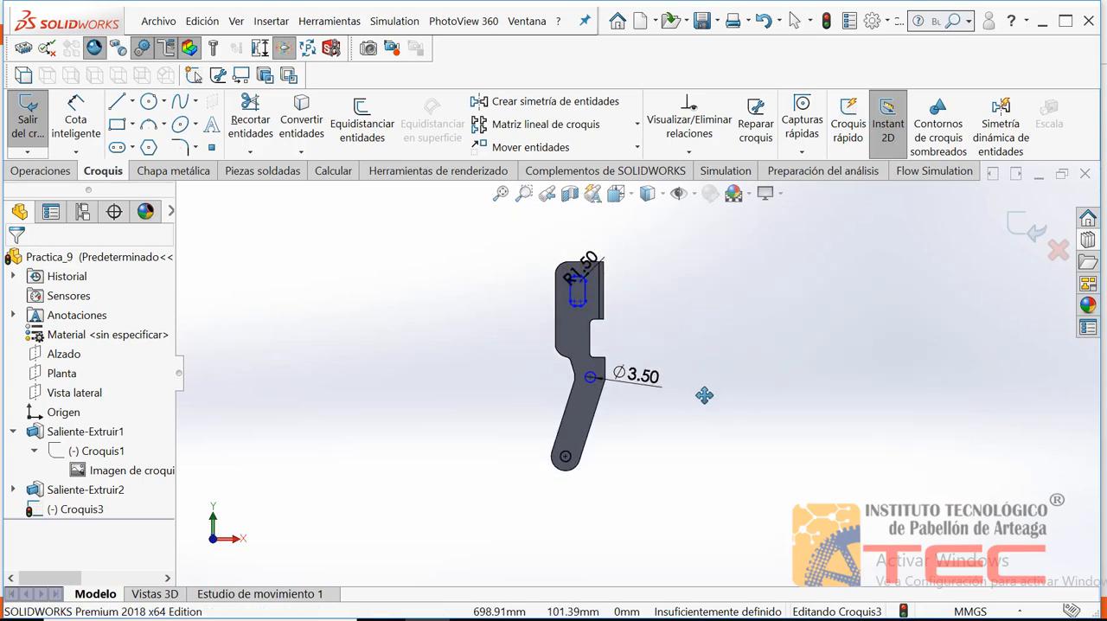
key("Escape")
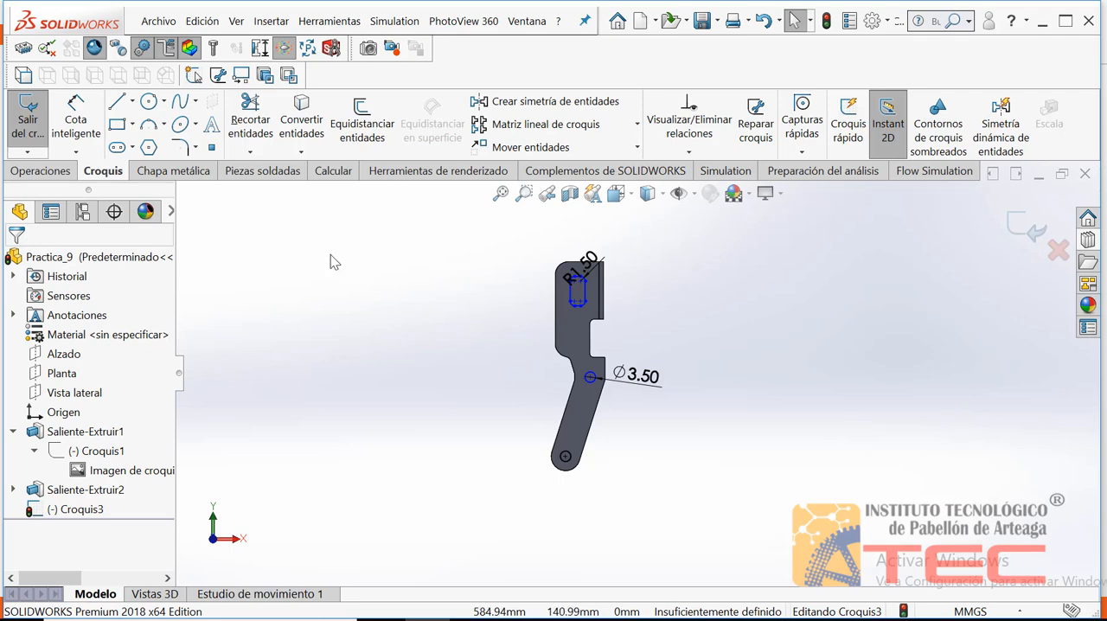
Start an extruded cut from the slot and hole sketch and check its preview direction against the plate from the side
left_click(53, 174)
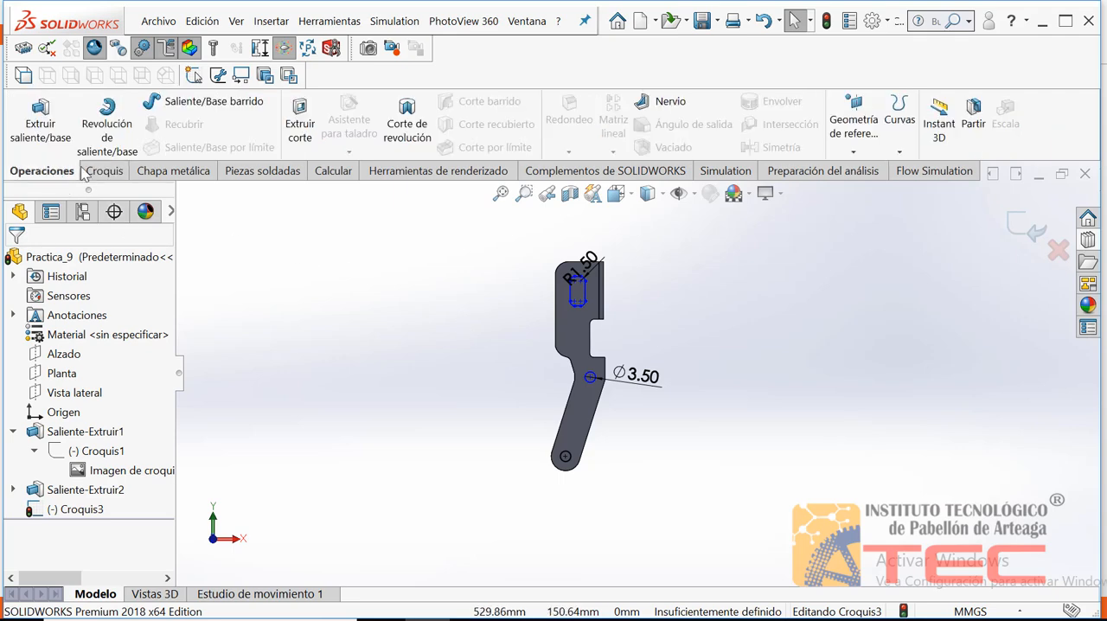
left_click(300, 117)
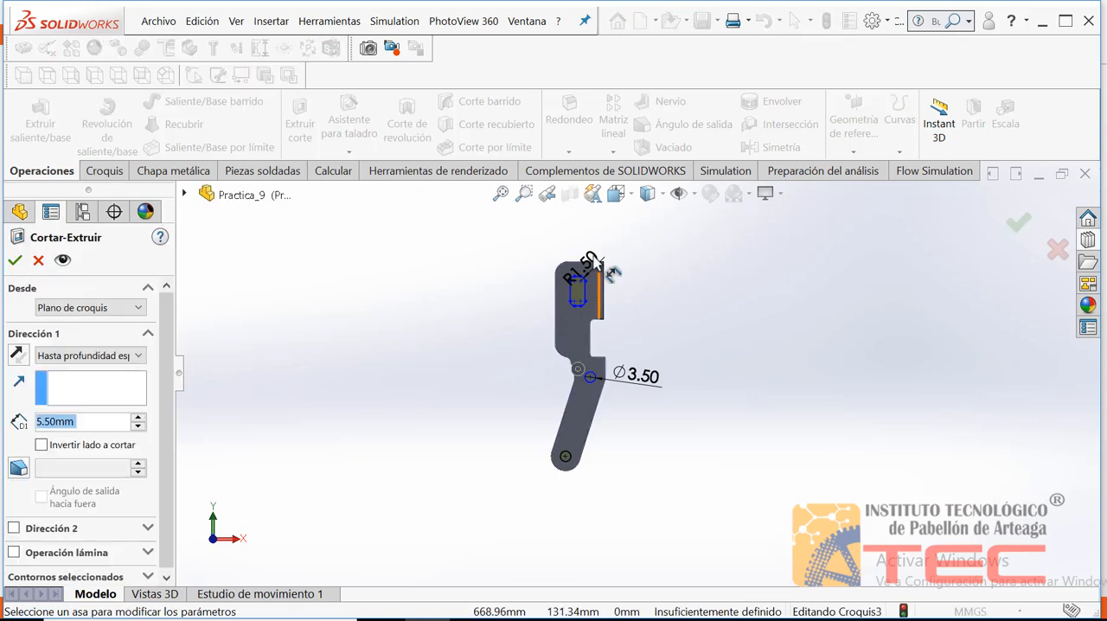
left_click(516, 376)
key("Left")
key("Left")
key("Left")
key("Down")
key("Down")
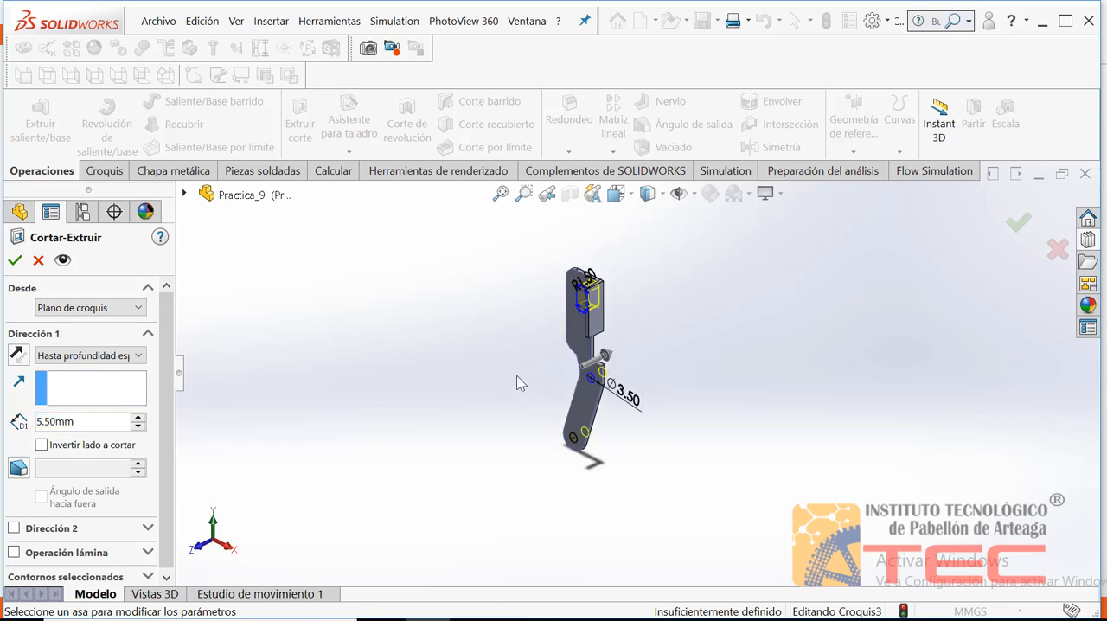
key("Left")
key("Left")
key("Left")
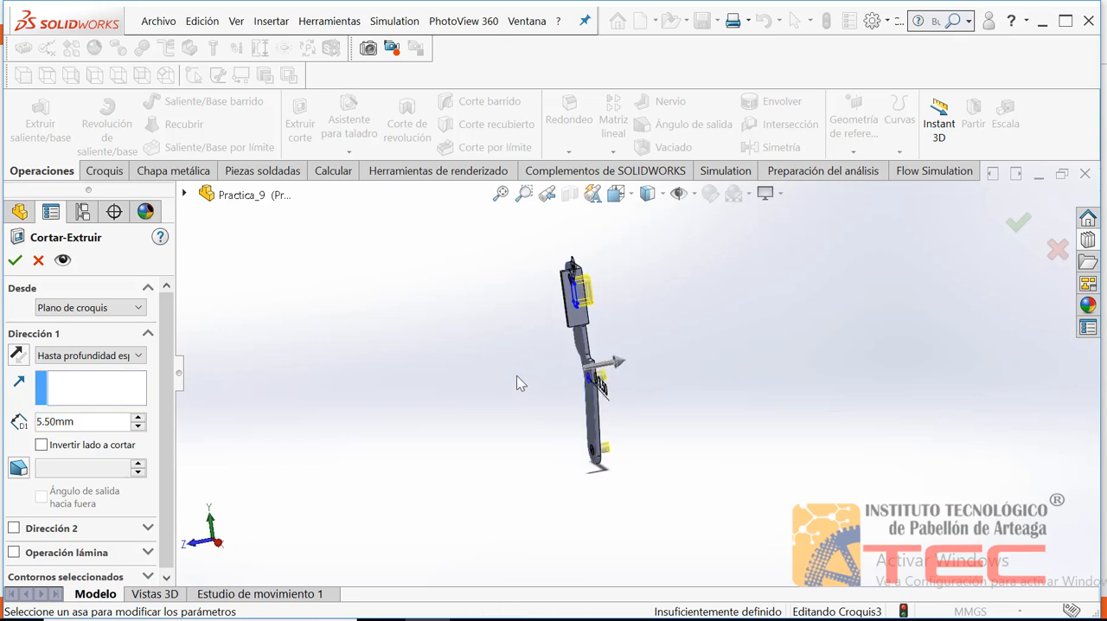
key("Left")
key("Left")
key("Left")
key("Left")
key("Left")
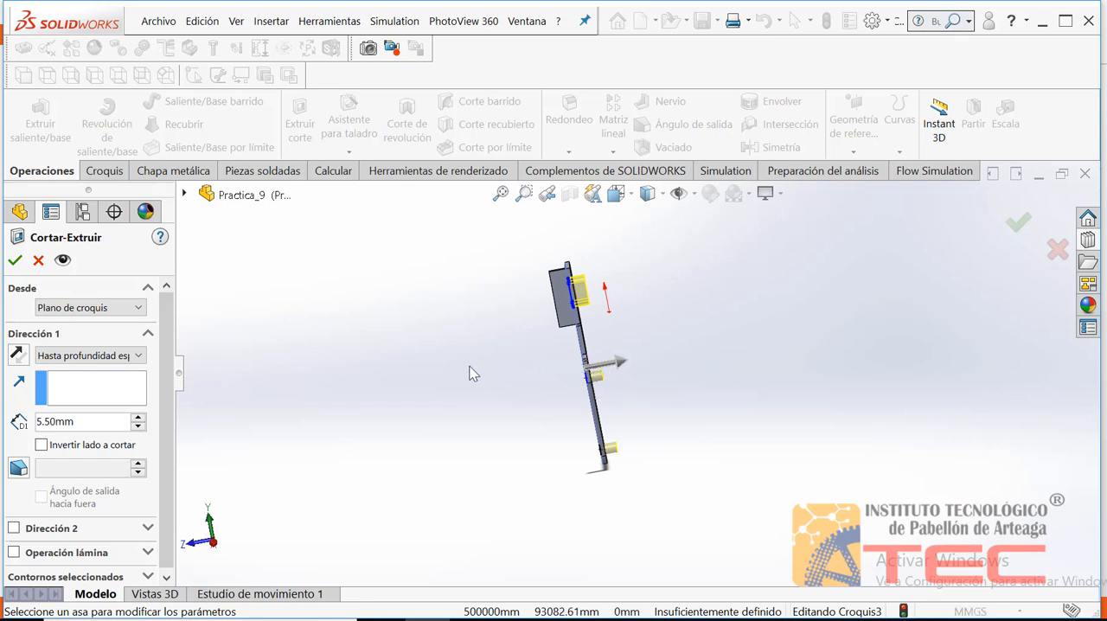
Try the cut in the reversed direction and with the mid-plane (Plano medio) end condition
left_click(16, 355)
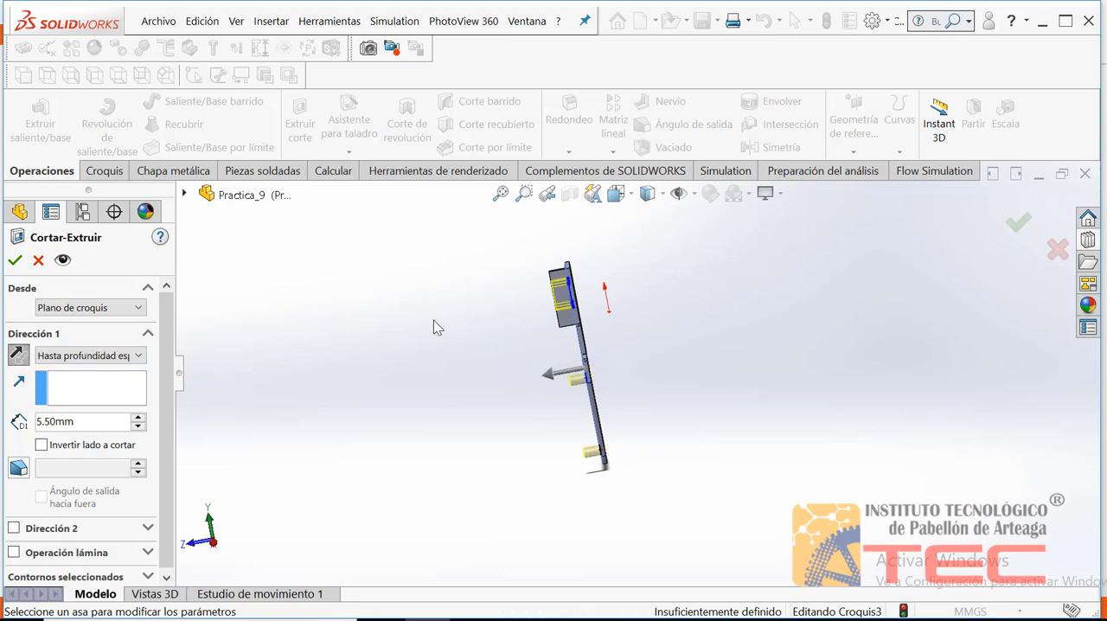
middle_click_drag(434, 320, 485, 331)
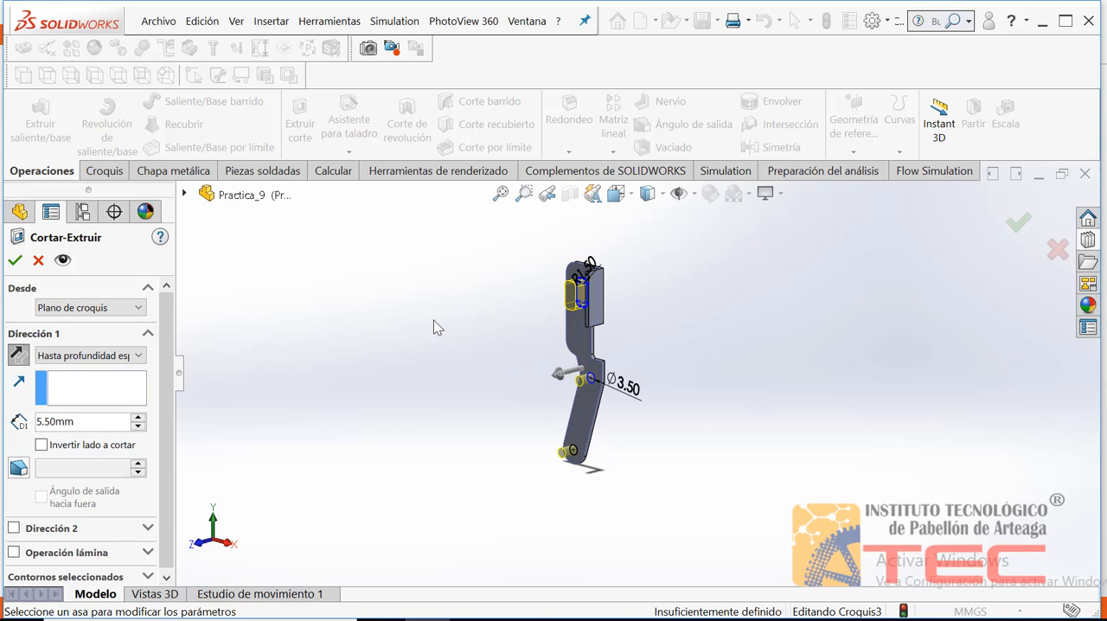
key("Left")
key("Right")
key("Right")
key("Right")
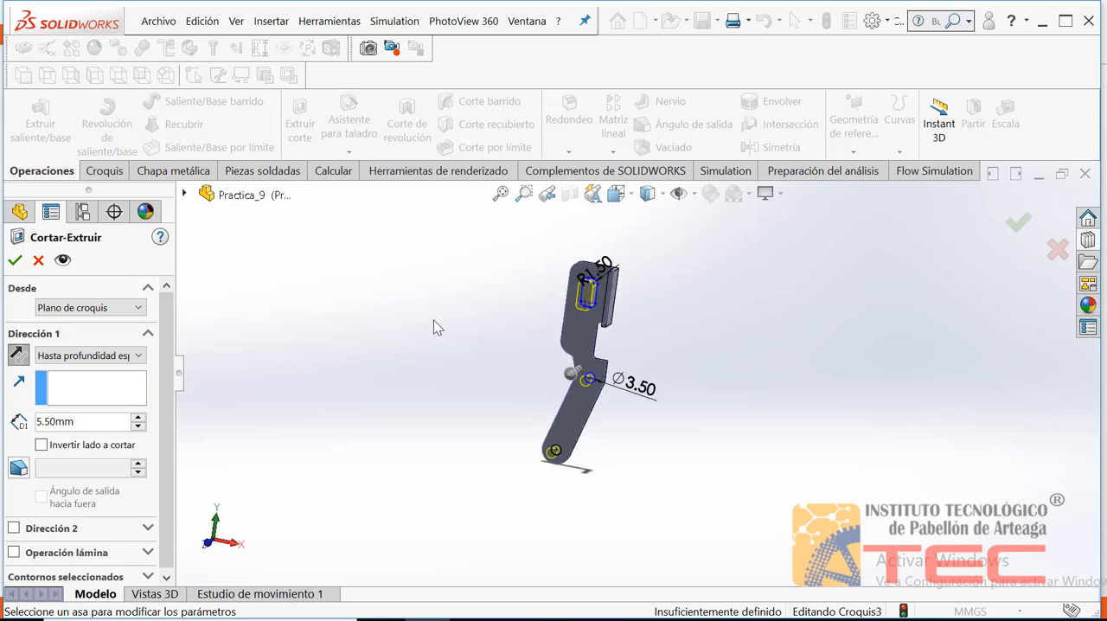
key("Left")
key("Left")
key("Left")
key("Left")
key("Right")
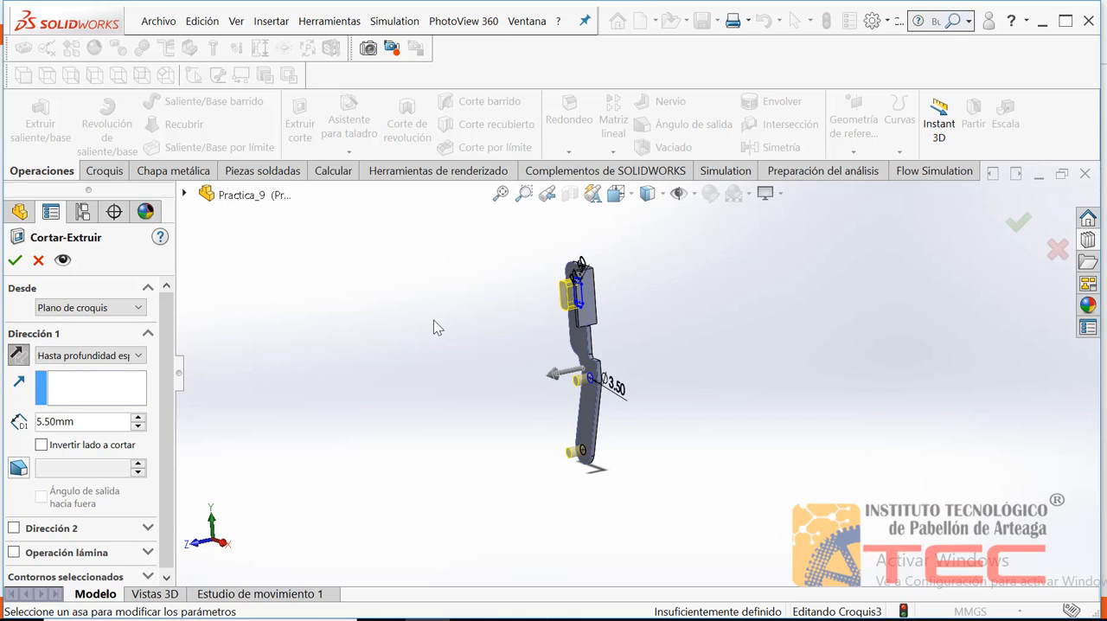
key("Down")
key("Down")
key("Down")
key("Up")
key("Up")
key("Up")
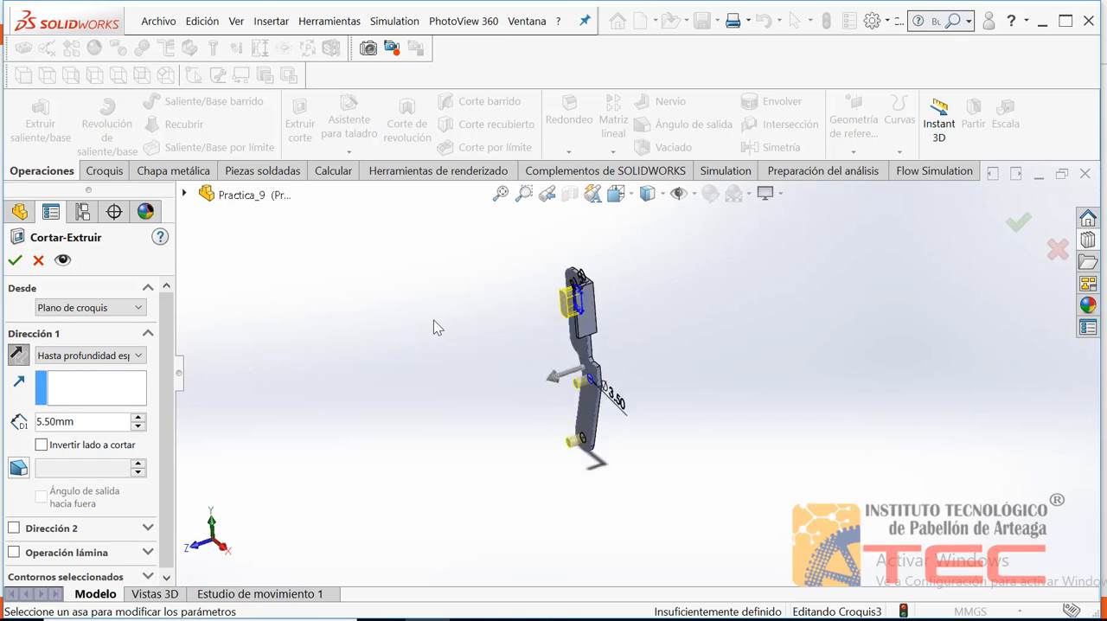
left_click(73, 356)
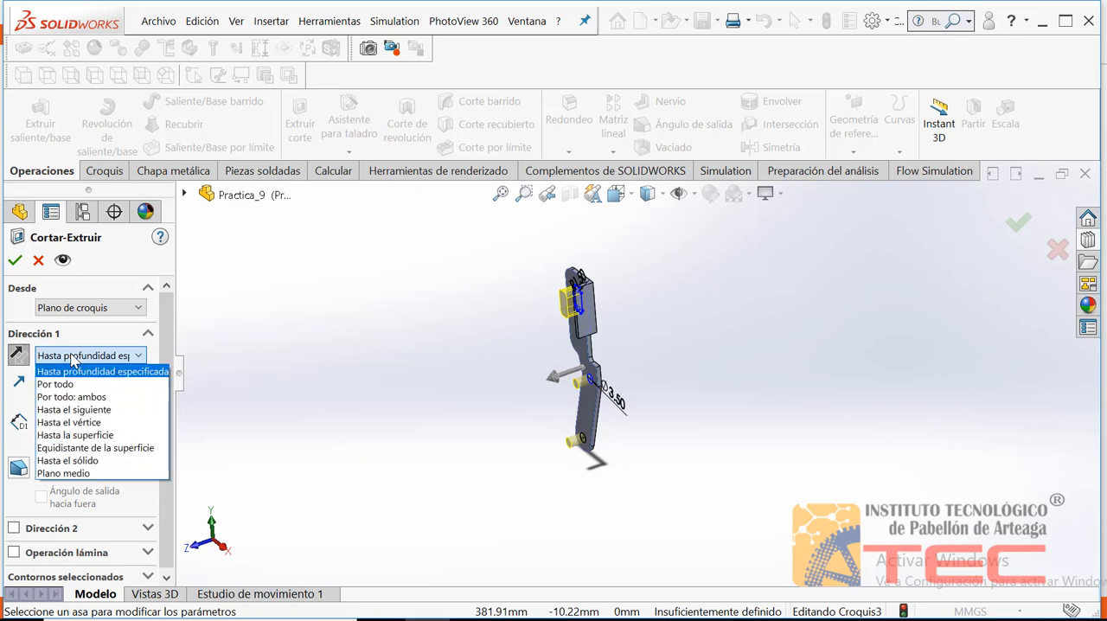
left_click(86, 474)
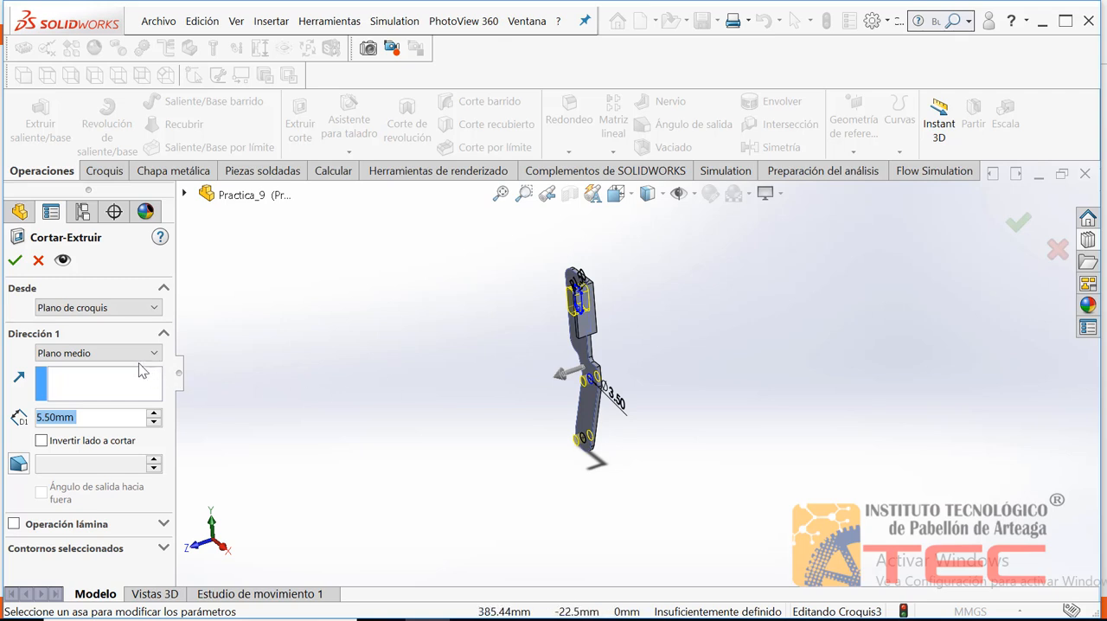
Cut the slot and both holes with the Por todo (through all) end condition, flipping the direction into the plate
left_click(111, 353)
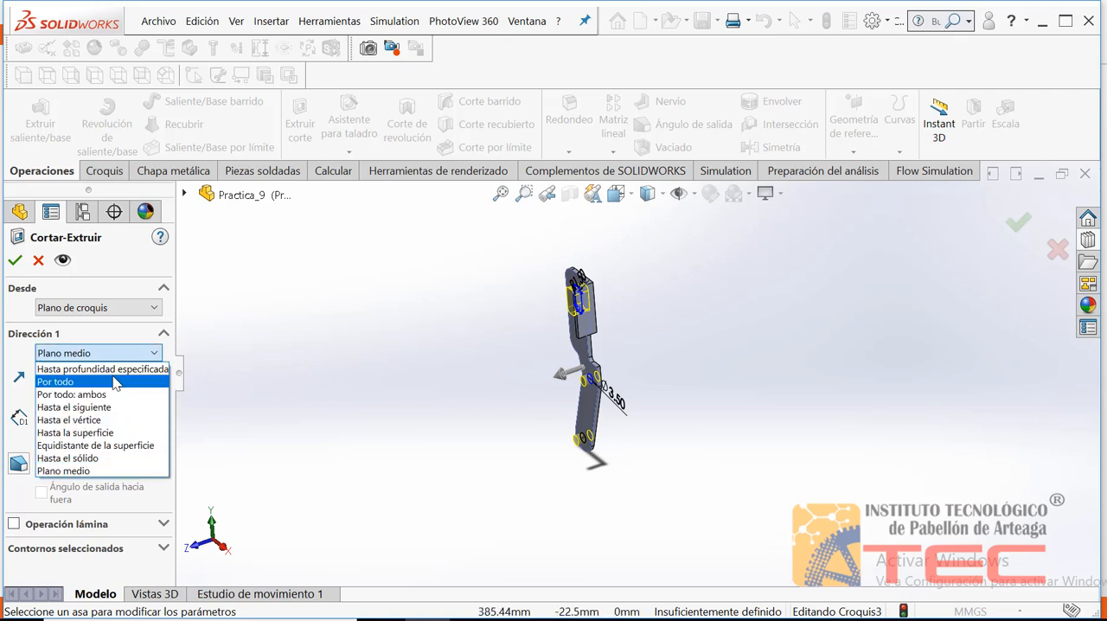
left_click(101, 384)
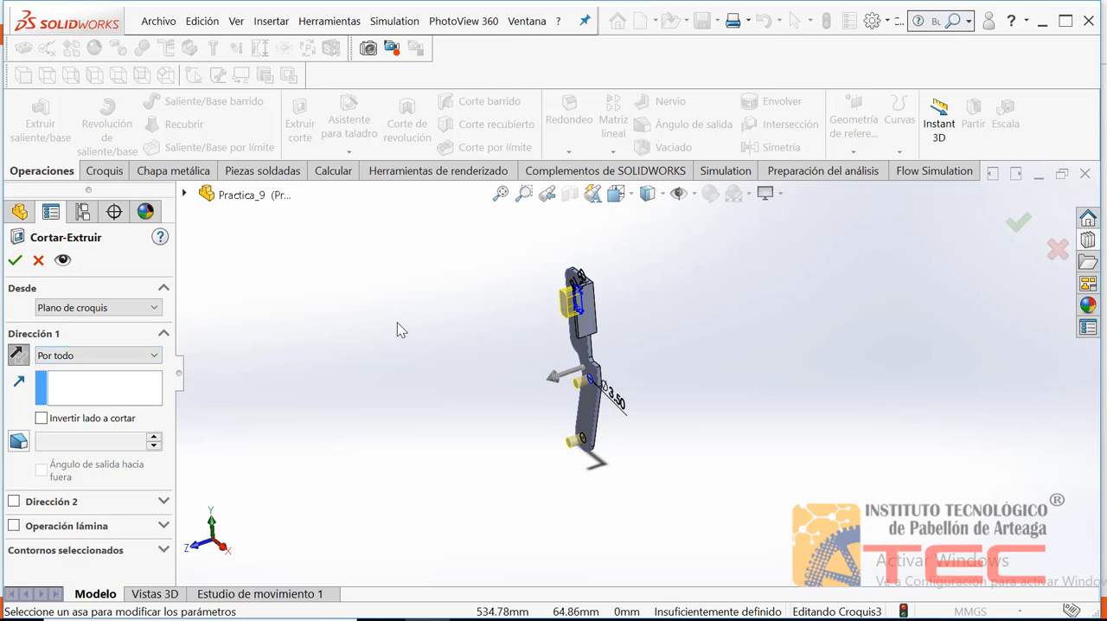
left_click(18, 355)
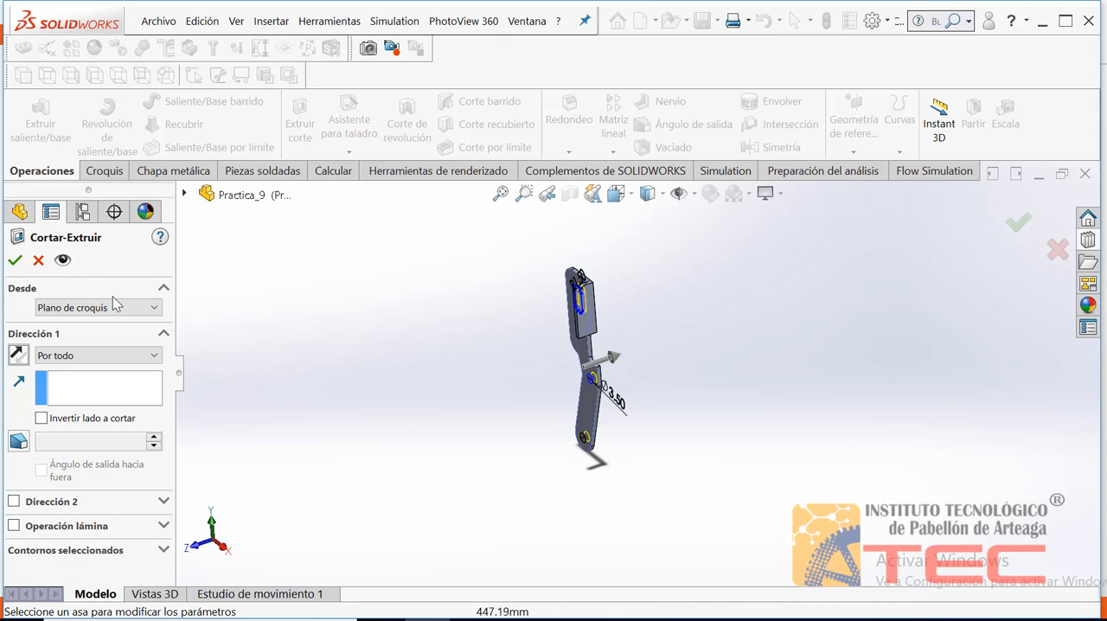
left_click(14, 261)
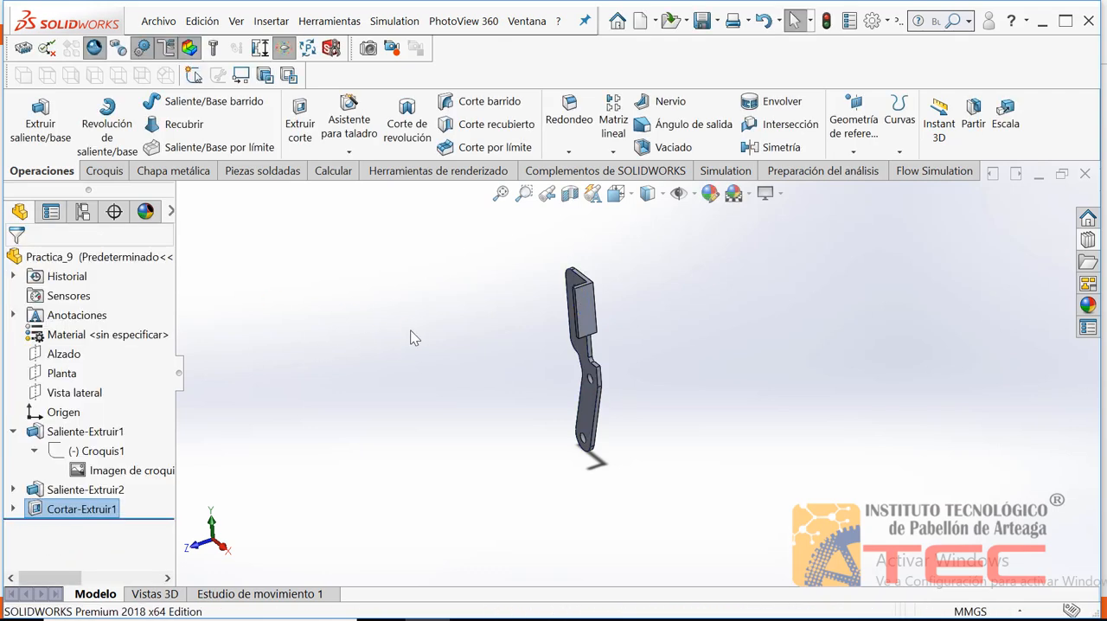
Examine the cut slot and holes from several angles and in the front view
key("Right")
key("Right")
key("Right")
key("Left")
key("Left")
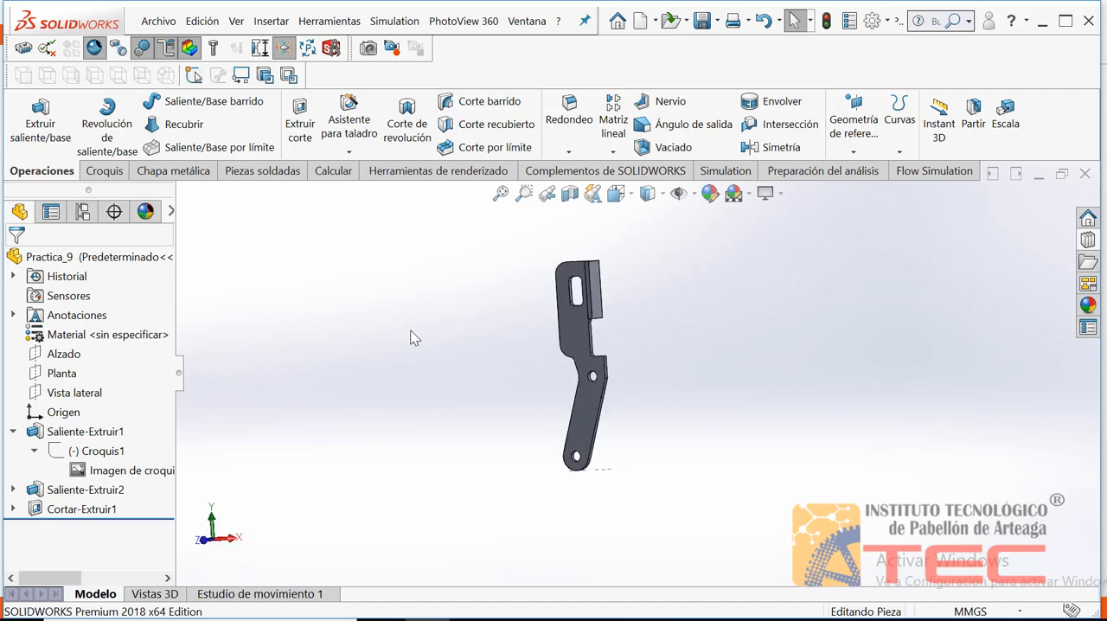
key("Right")
key("Right")
key("Up")
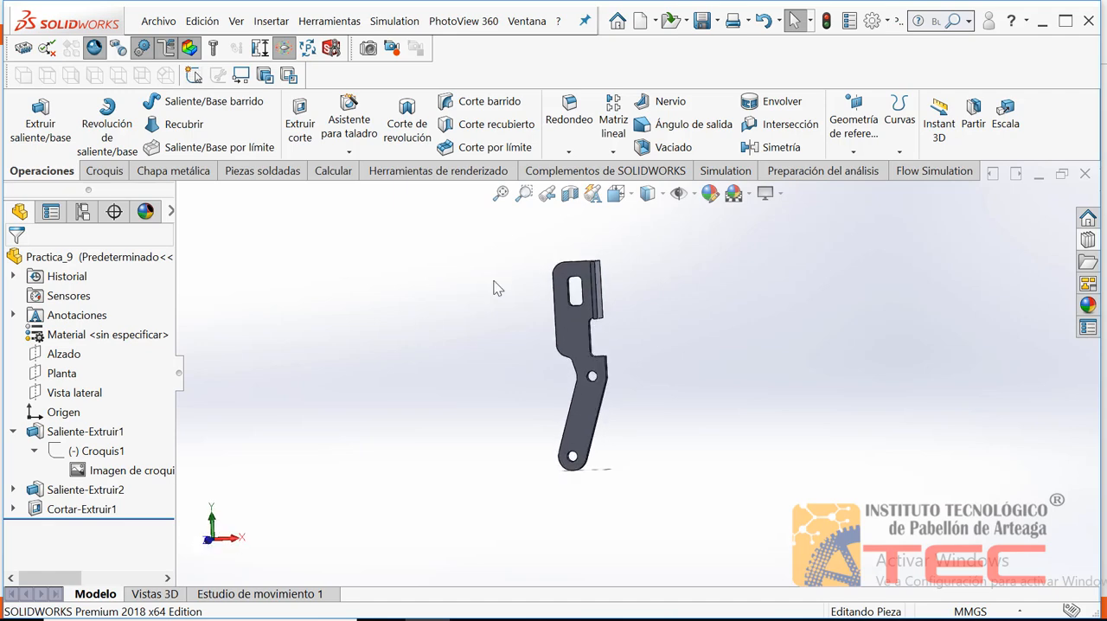
left_click(645, 194)
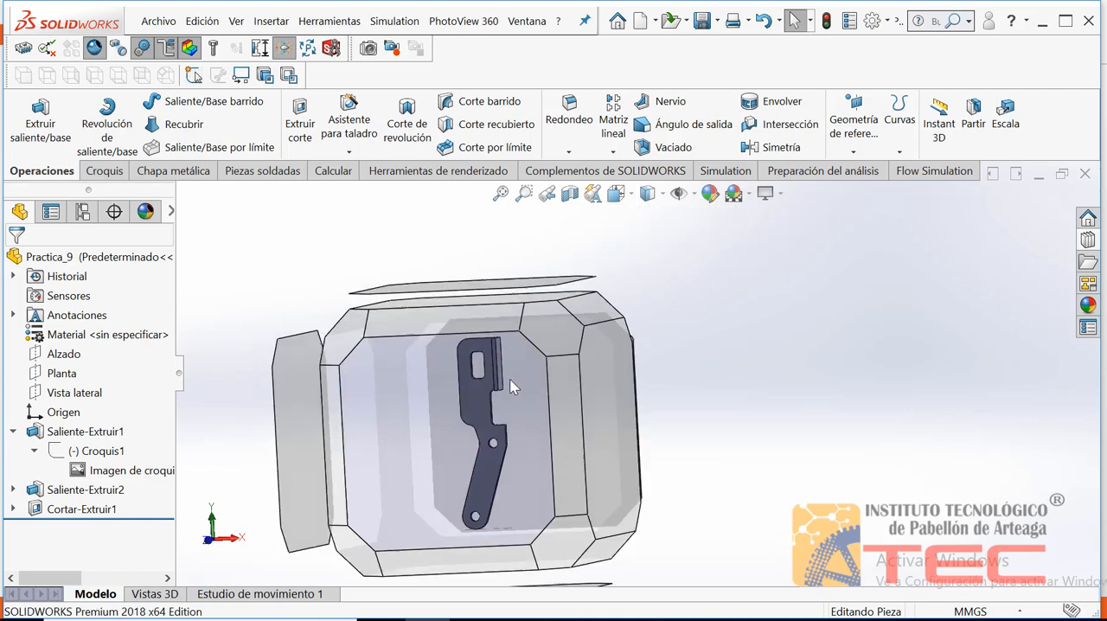
left_click(511, 382)
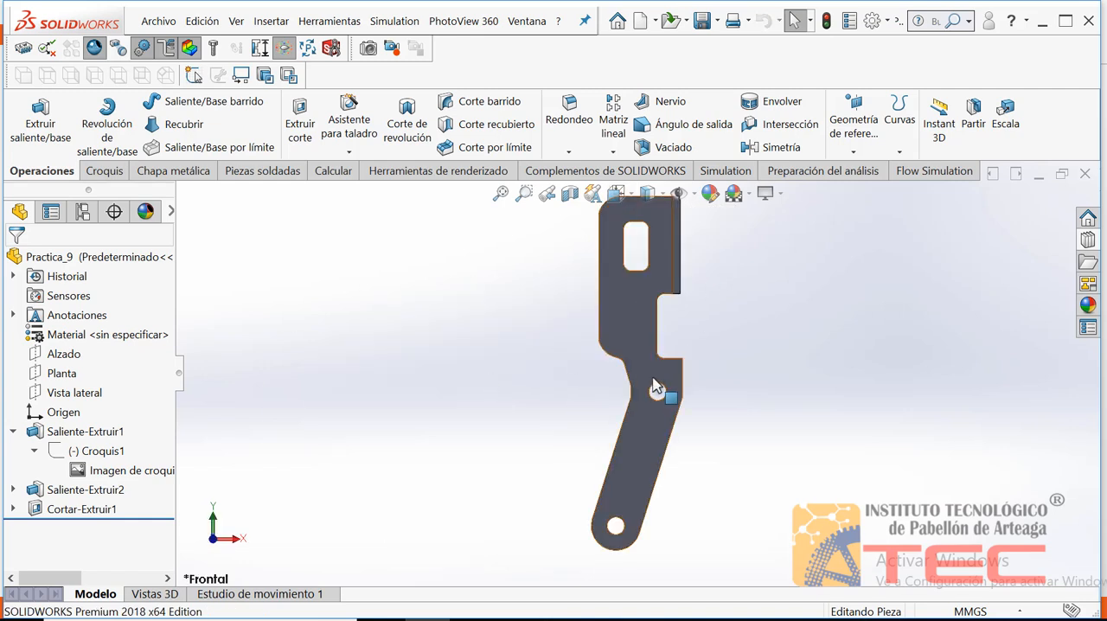